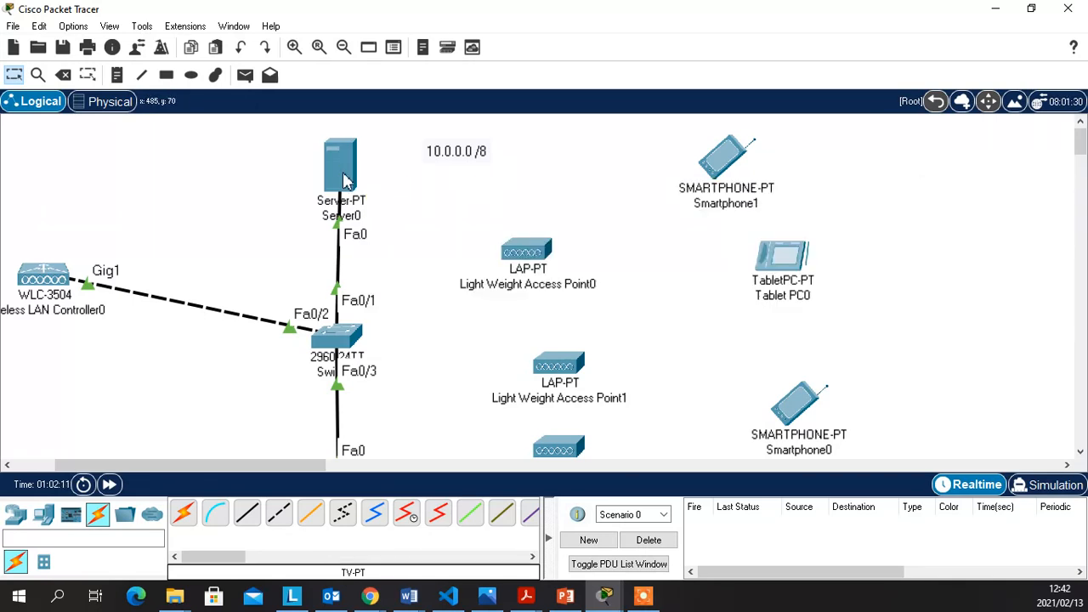
# Review Server0's IP configuration and global gateway and DNS settings, then close Server0
pyautogui.moveTo(341, 177)
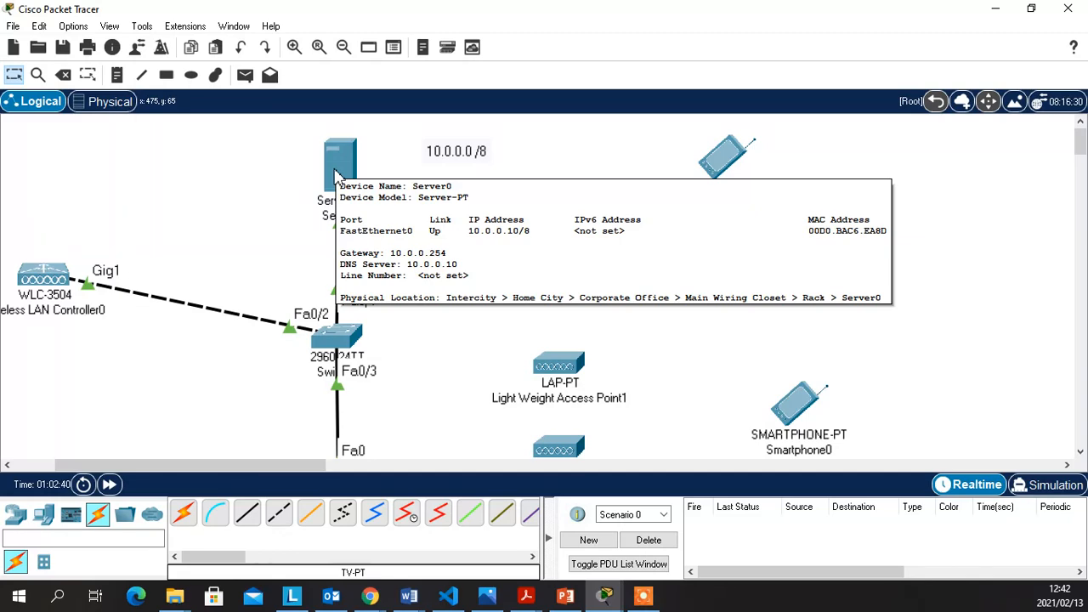
pyautogui.click(337, 176)
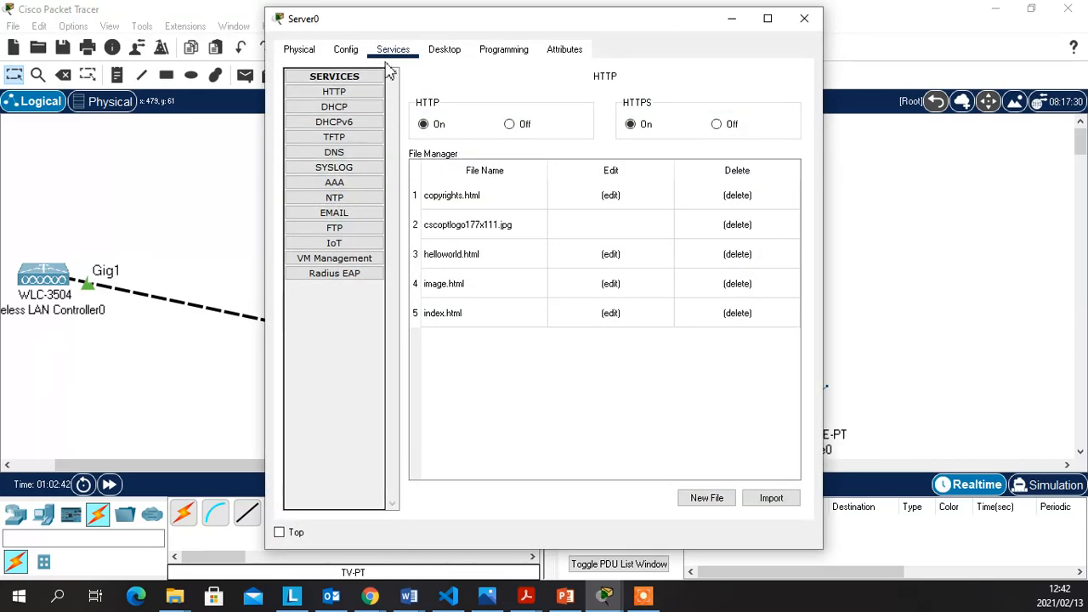
pyautogui.click(444, 49)
pyautogui.click(316, 133)
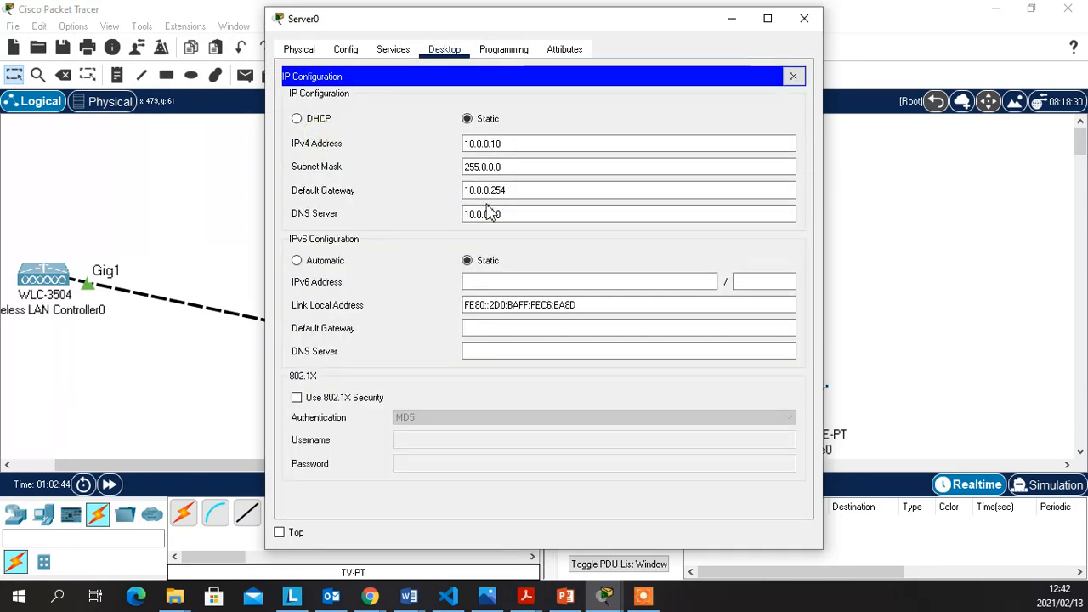
pyautogui.click(512, 214)
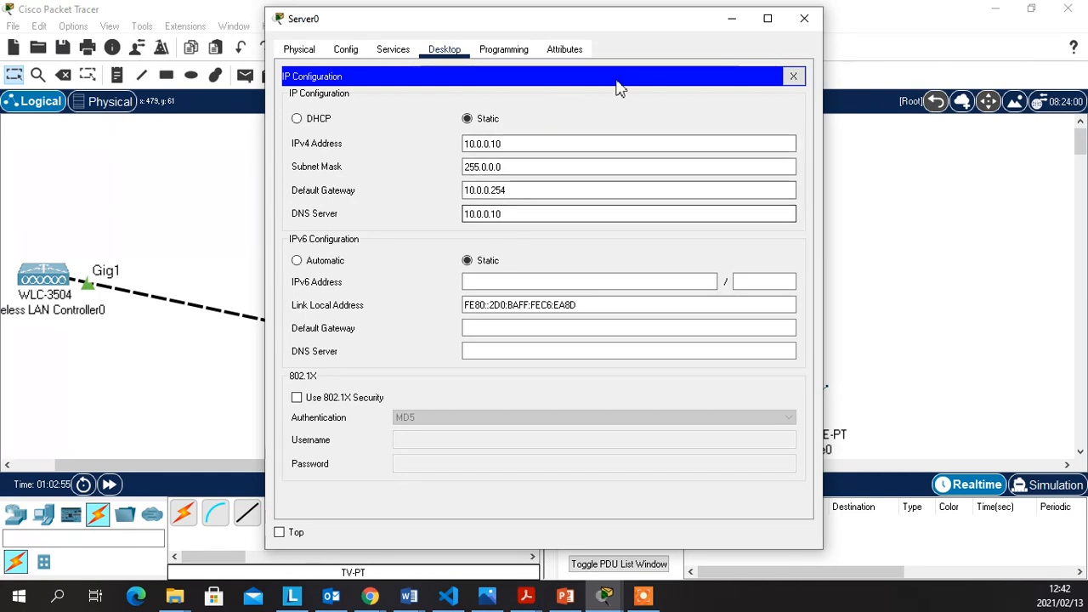
pyautogui.click(793, 78)
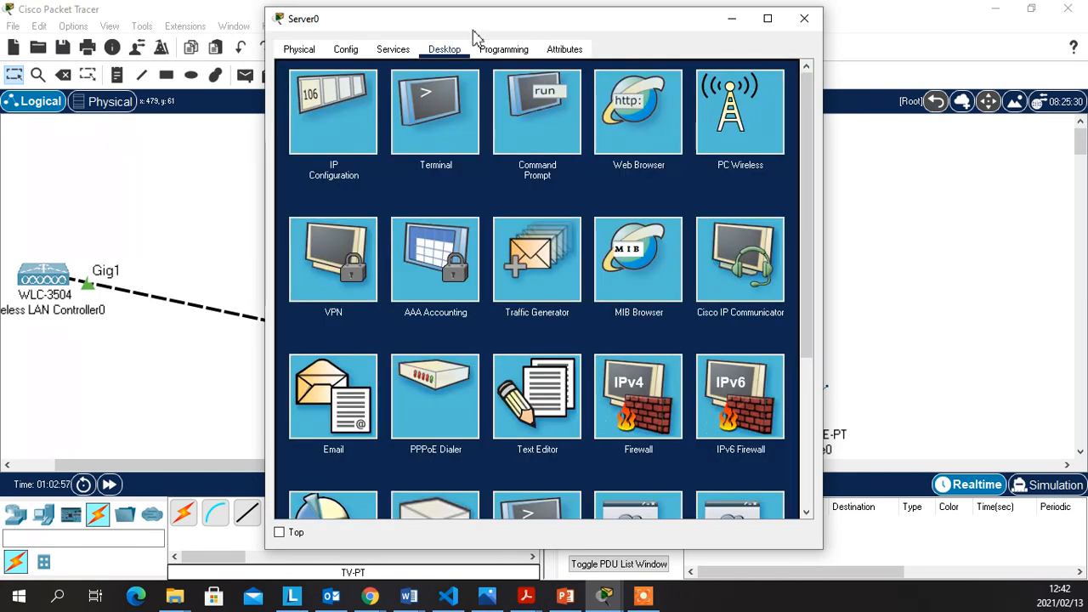
pyautogui.click(346, 52)
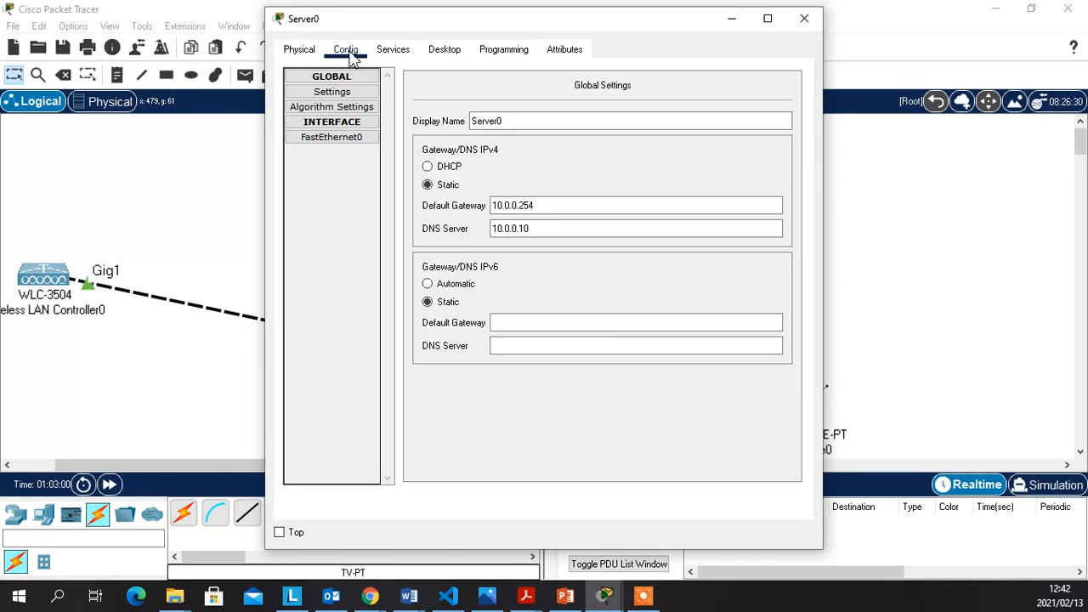
pyautogui.click(445, 49)
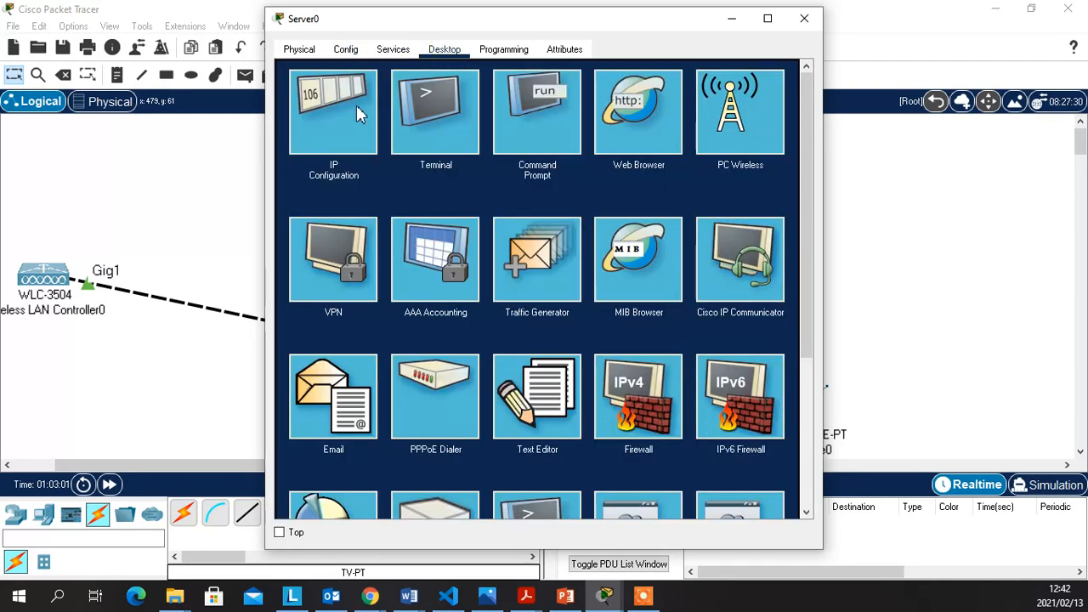
pyautogui.click(357, 105)
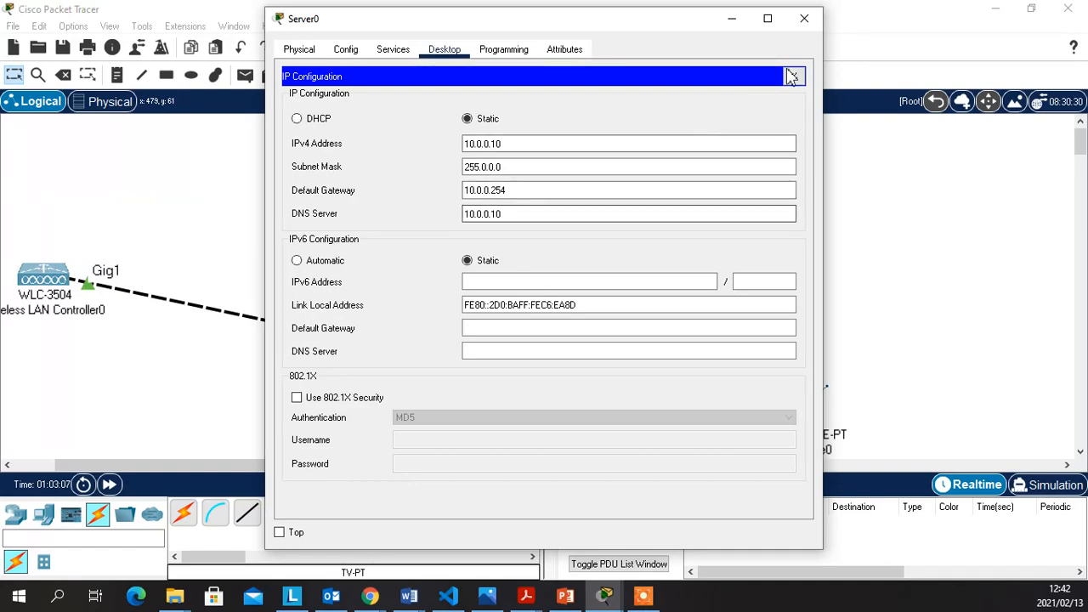
pyautogui.click(791, 76)
pyautogui.click(805, 18)
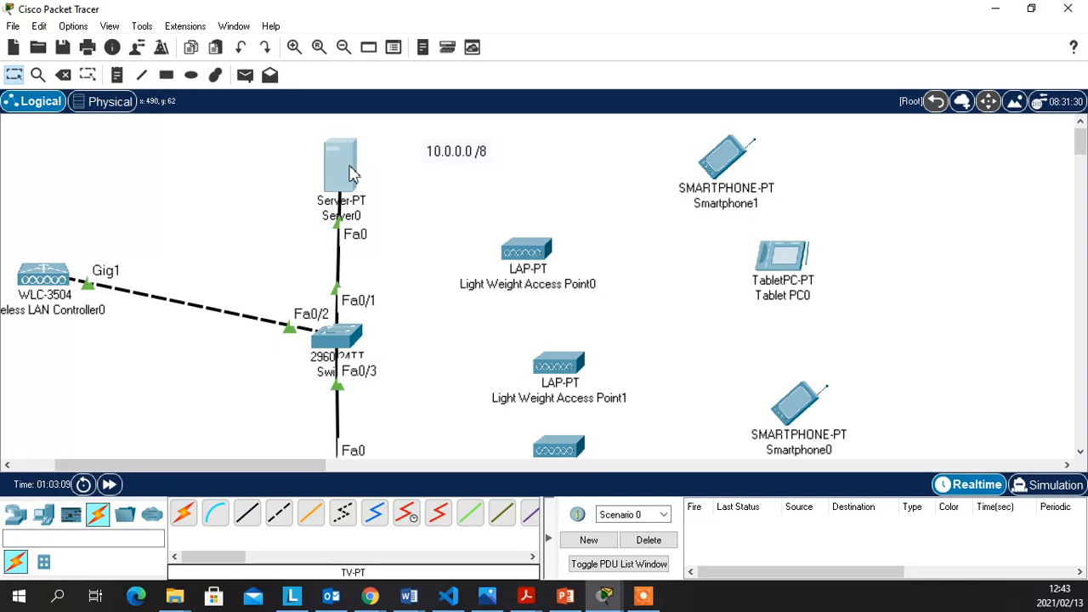
# In Wireless LAN Controller0's Config, check GigabitEthernet1 and 2, then show the Management settings
pyautogui.moveTo(351, 173)
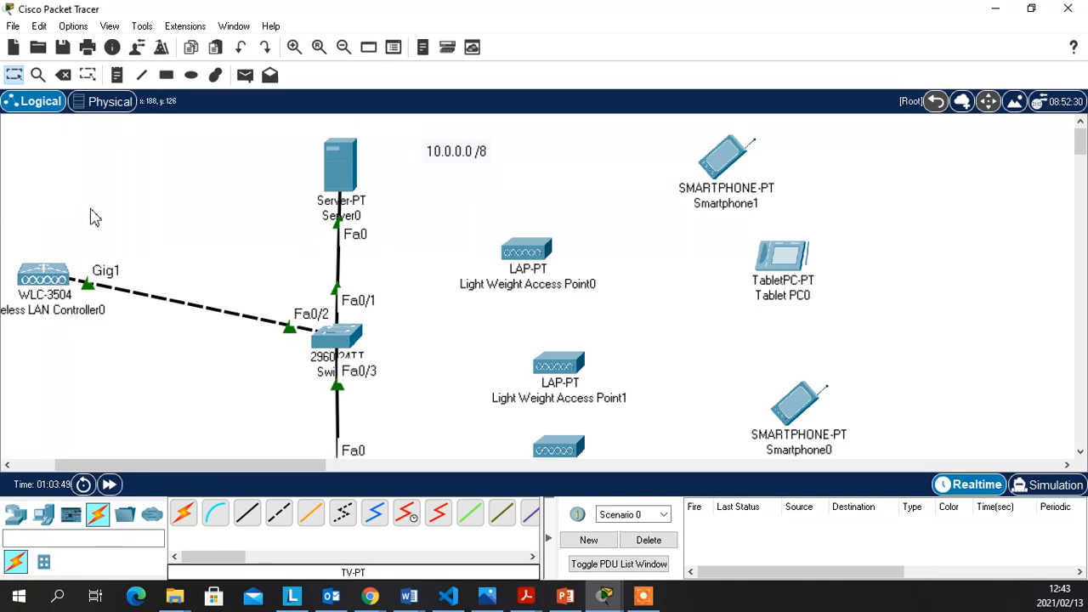
pyautogui.click(68, 280)
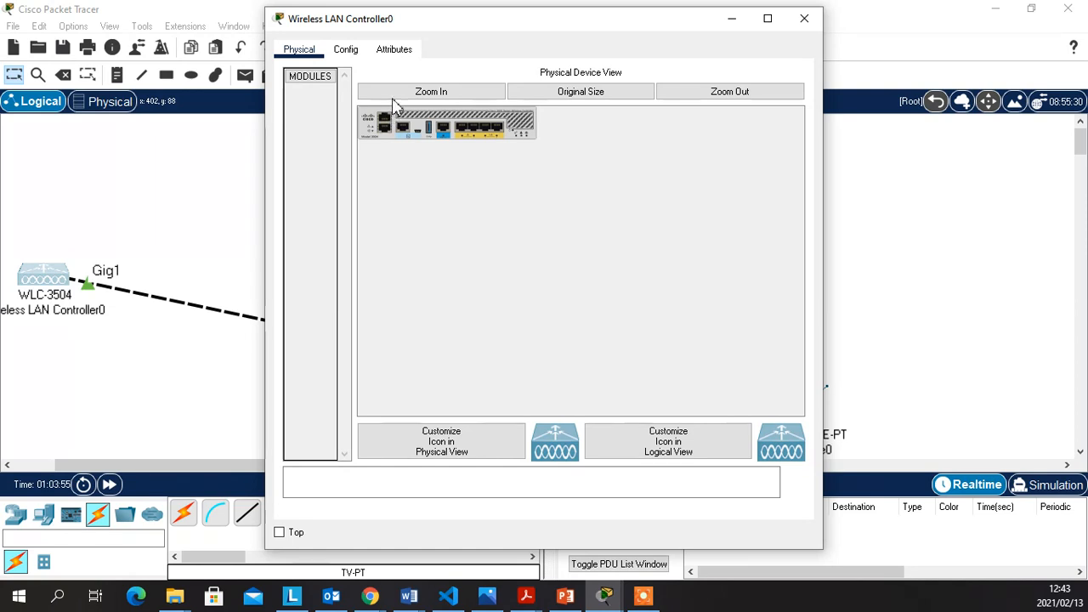
pyautogui.click(437, 91)
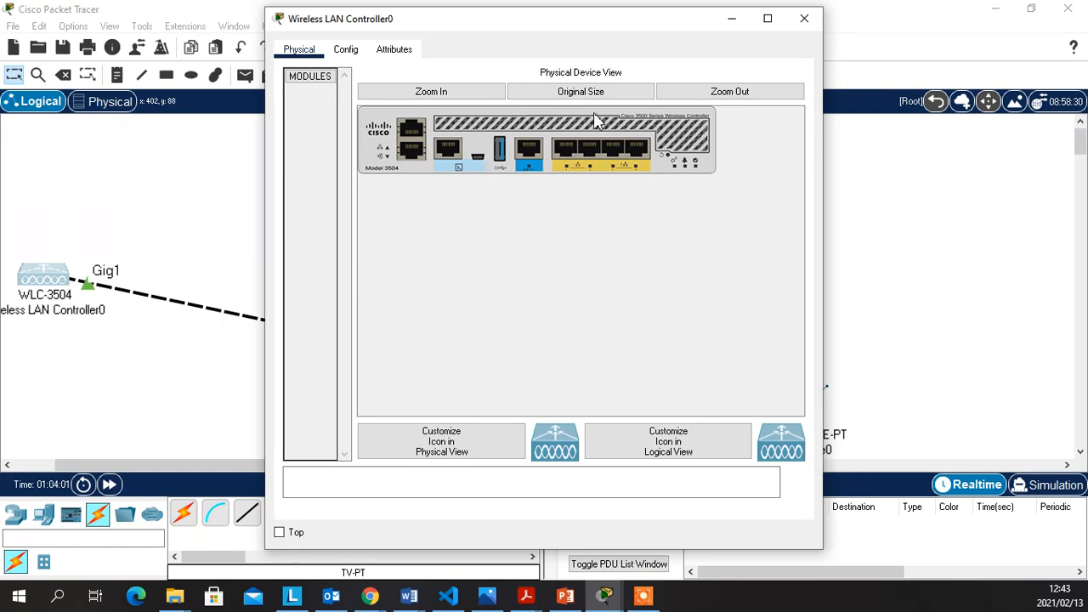
pyautogui.click(345, 51)
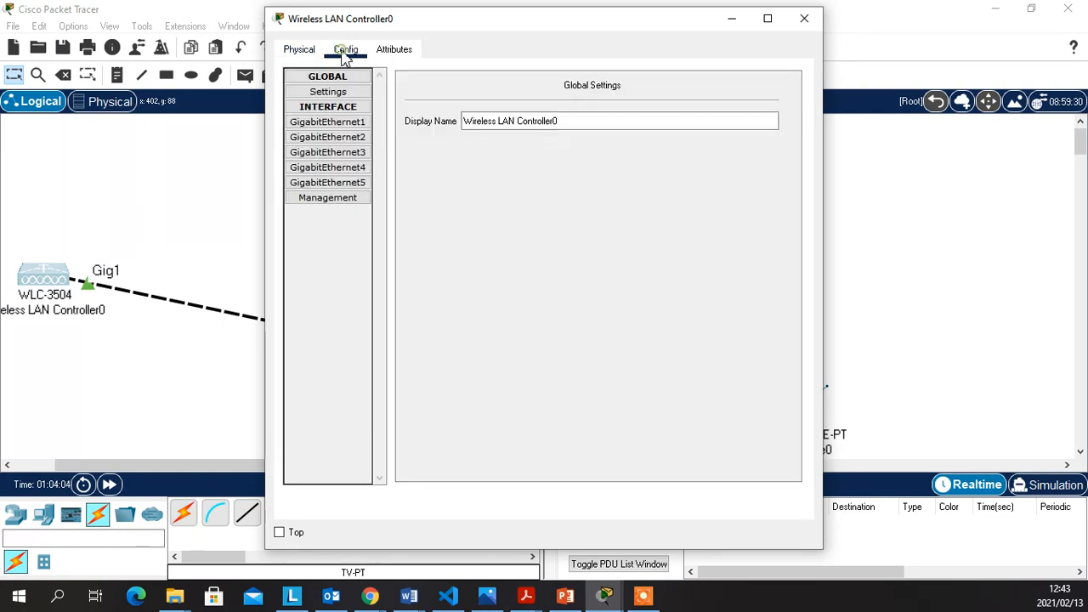
pyautogui.click(332, 124)
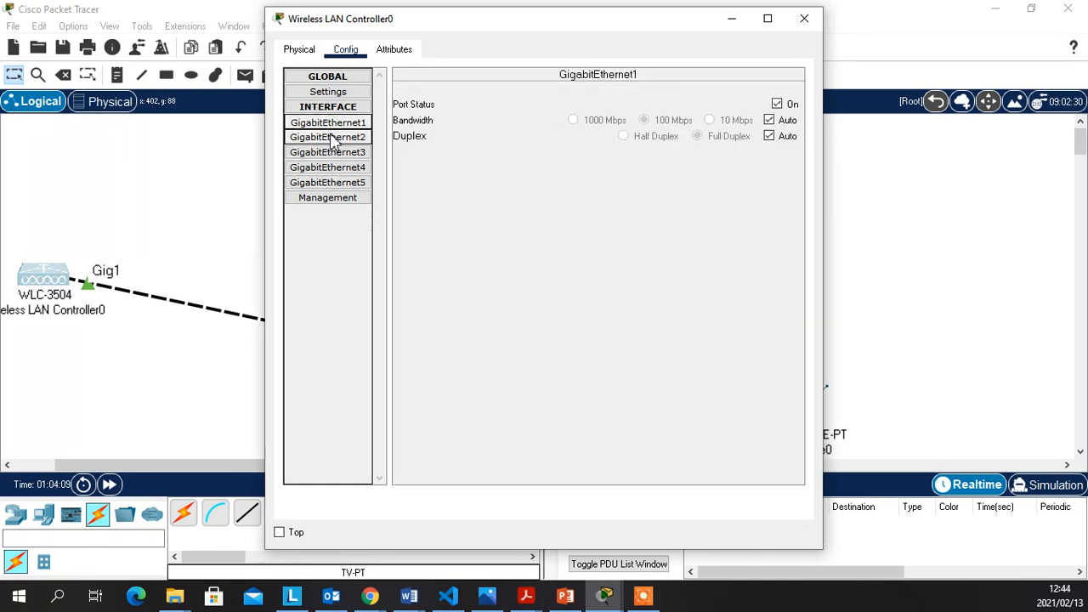
pyautogui.click(332, 137)
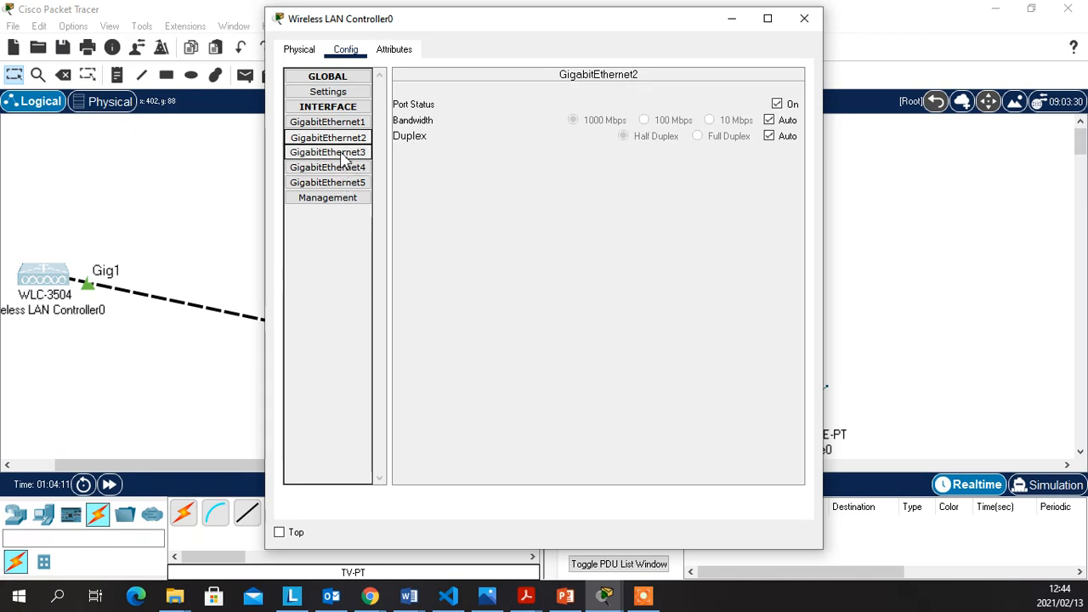
pyautogui.click(328, 201)
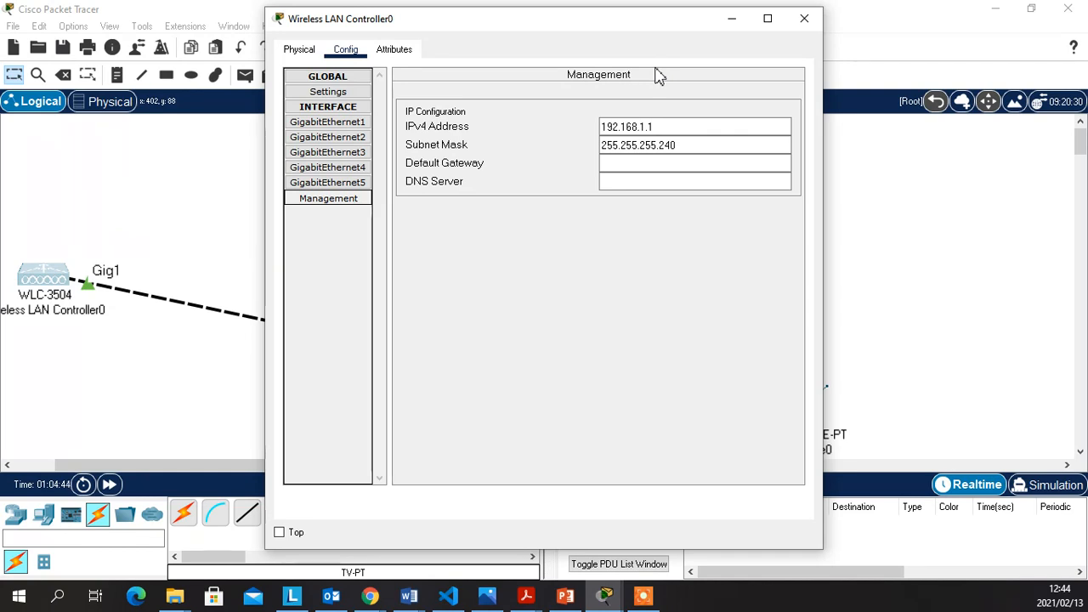
# Change the management IPv4 address to 10.0.0.11 and retype the subnet mask, which triggers an invalid-subnet error
pyautogui.click(700, 129)
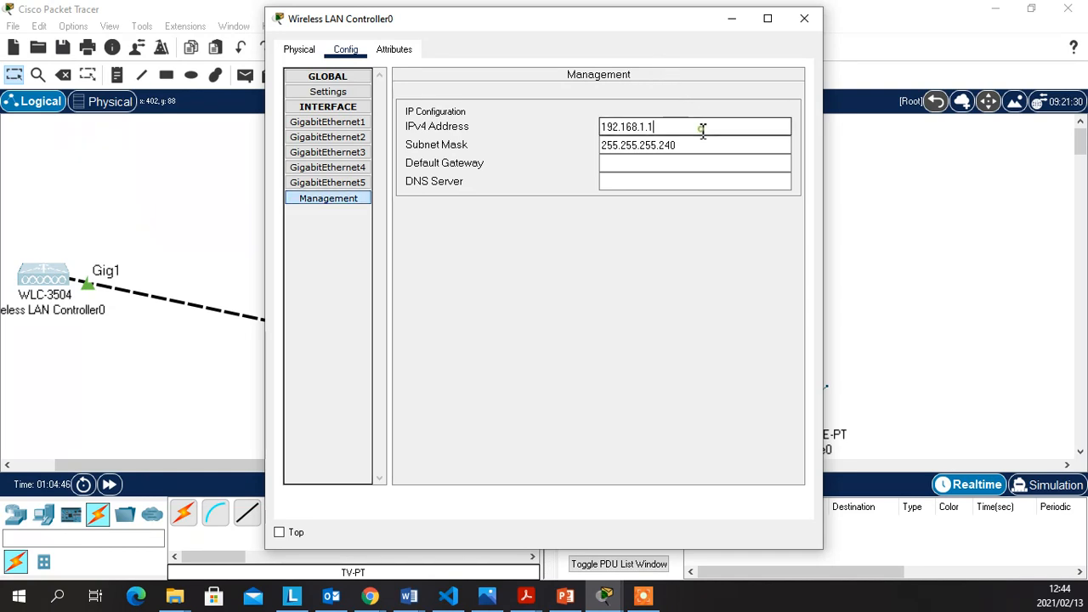
pyautogui.press('BackSpace')
pyautogui.press('BackSpace')
pyautogui.press('BackSpace')
pyautogui.press('BackSpace')
pyautogui.press('BackSpace')
pyautogui.press('BackSpace')
pyautogui.press('BackSpace')
pyautogui.press('BackSpace')
pyautogui.press('BackSpace')
pyautogui.press('BackSpace')
pyautogui.press('BackSpace')
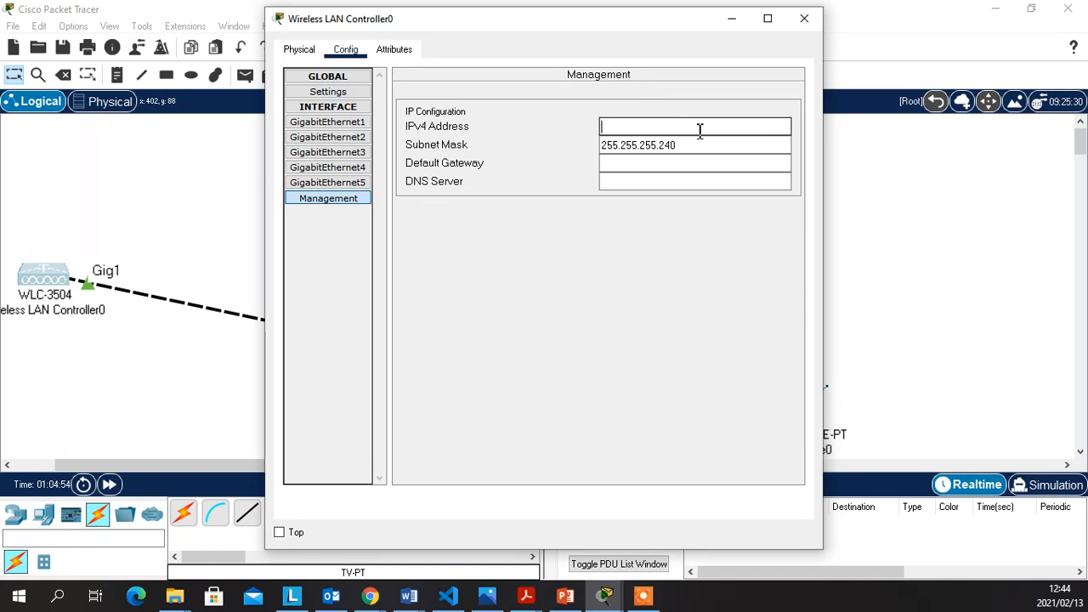
pyautogui.write('10')
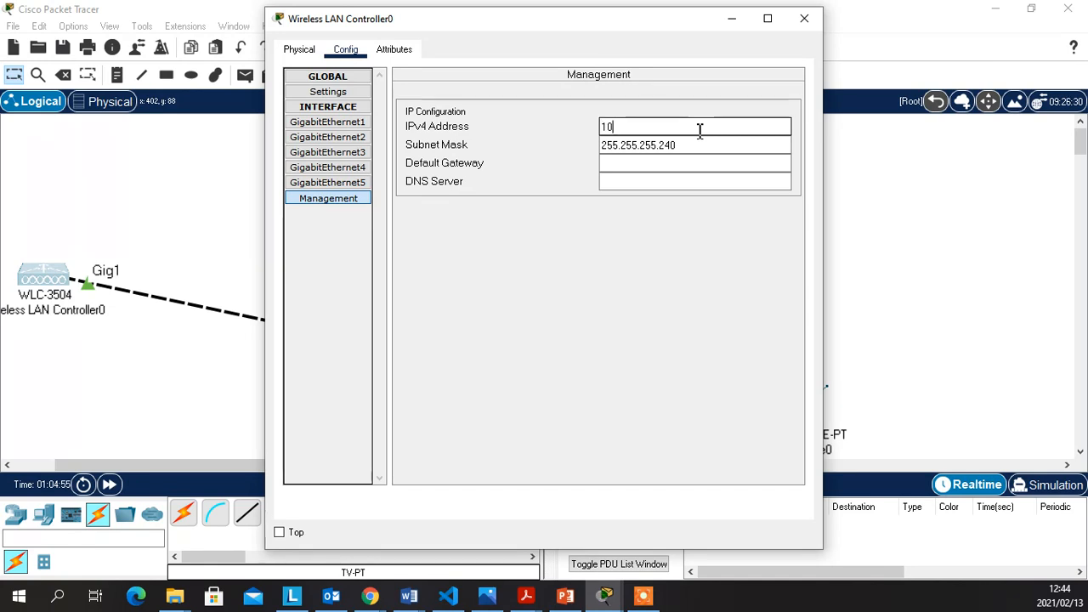
pyautogui.write('.0.0')
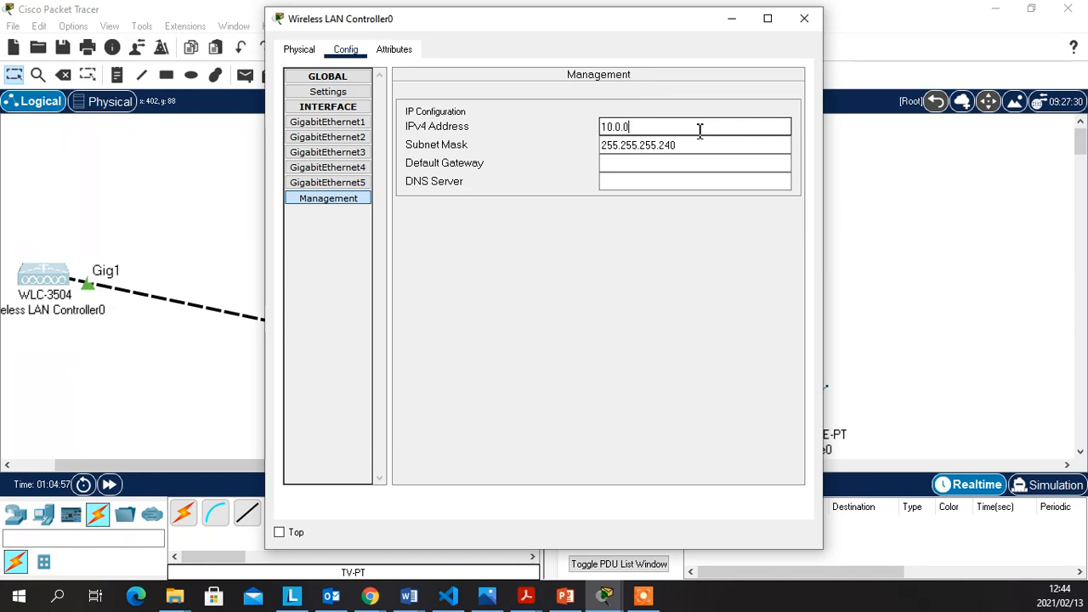
pyautogui.write('.11')
pyautogui.click(715, 146)
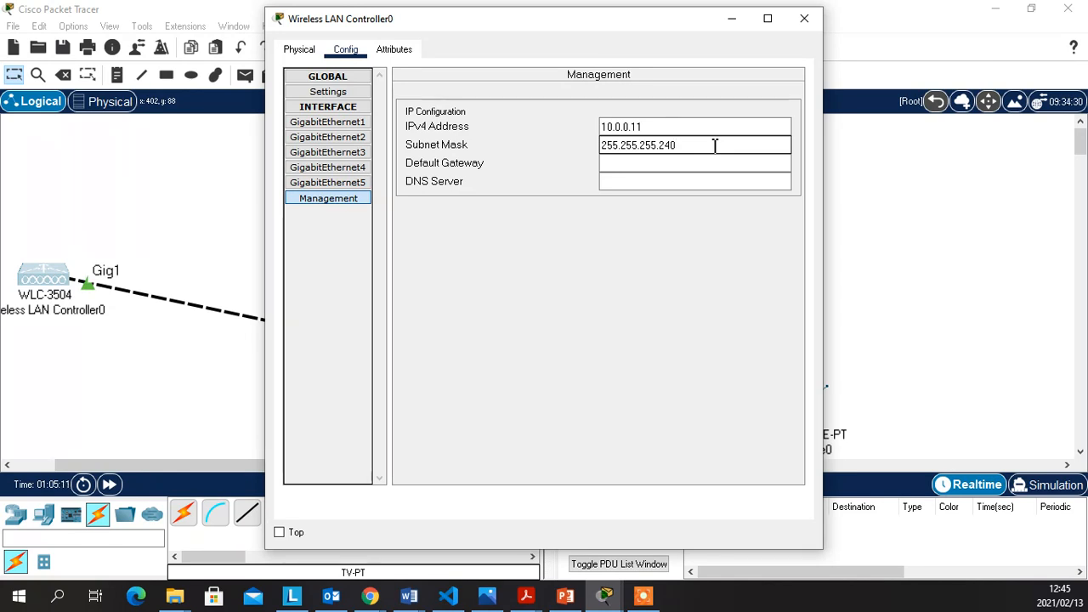
pyautogui.press('BackSpace')
pyautogui.press('BackSpace')
pyautogui.press('BackSpace')
pyautogui.press('BackSpace')
pyautogui.press('BackSpace')
pyautogui.press('BackSpace')
pyautogui.press('BackSpace')
pyautogui.press('BackSpace')
pyautogui.press('BackSpace')
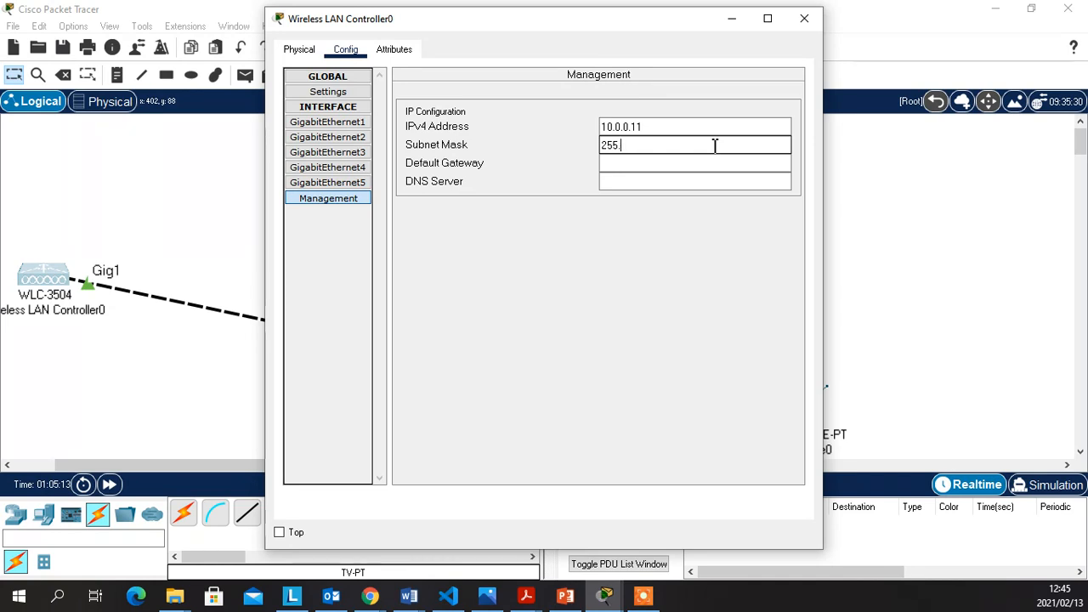
pyautogui.write('.0.0.0')
pyautogui.click(754, 168)
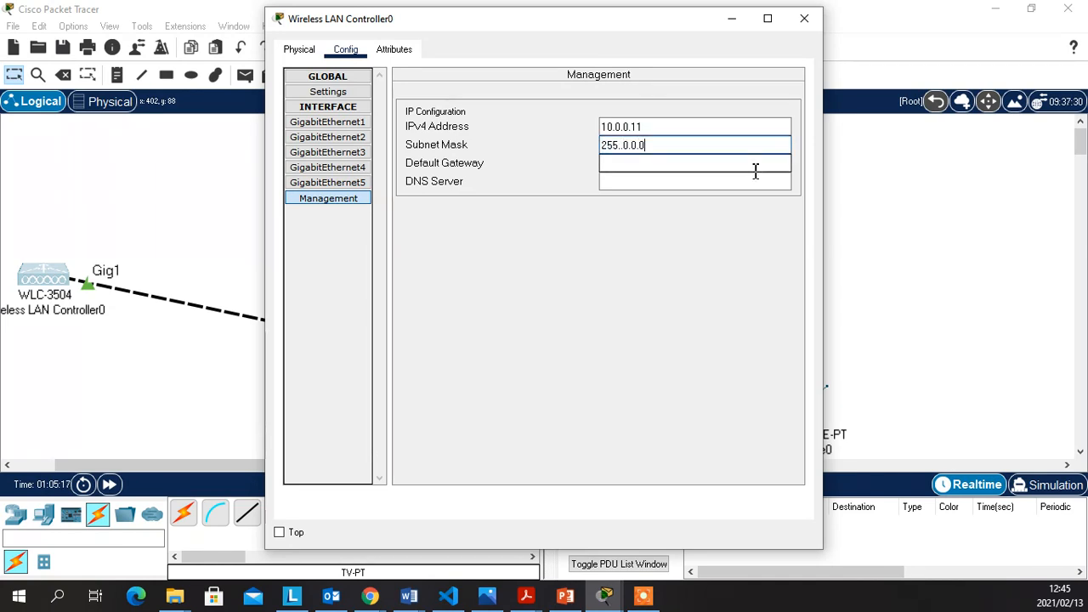
# Dismiss the error dialogs and re-enter the management IPv4 address as 10.0.0.11
pyautogui.click(655, 145)
pyautogui.click(598, 313)
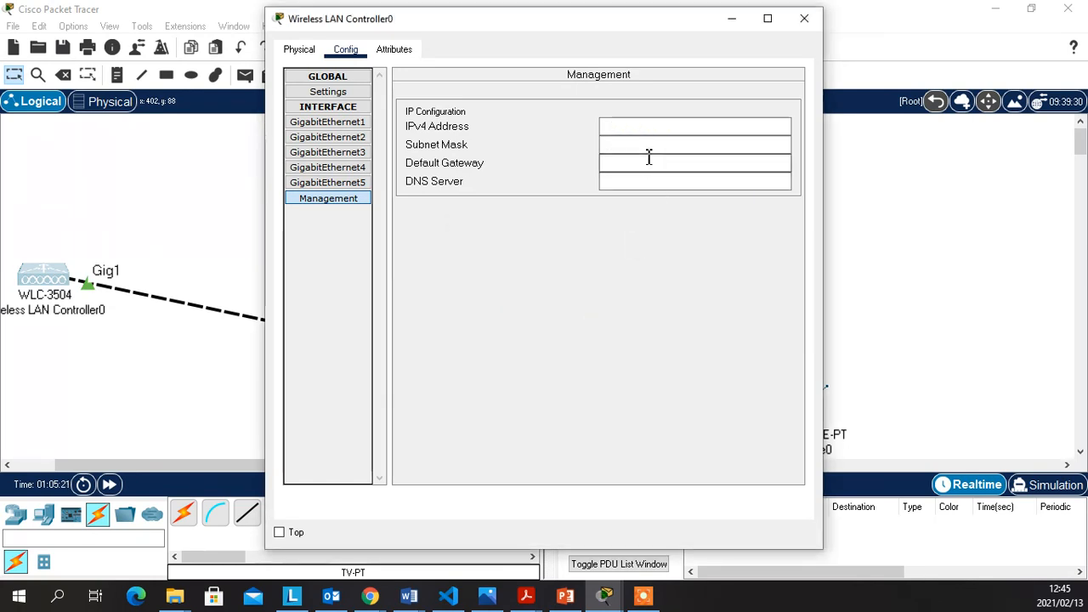
pyautogui.click(625, 130)
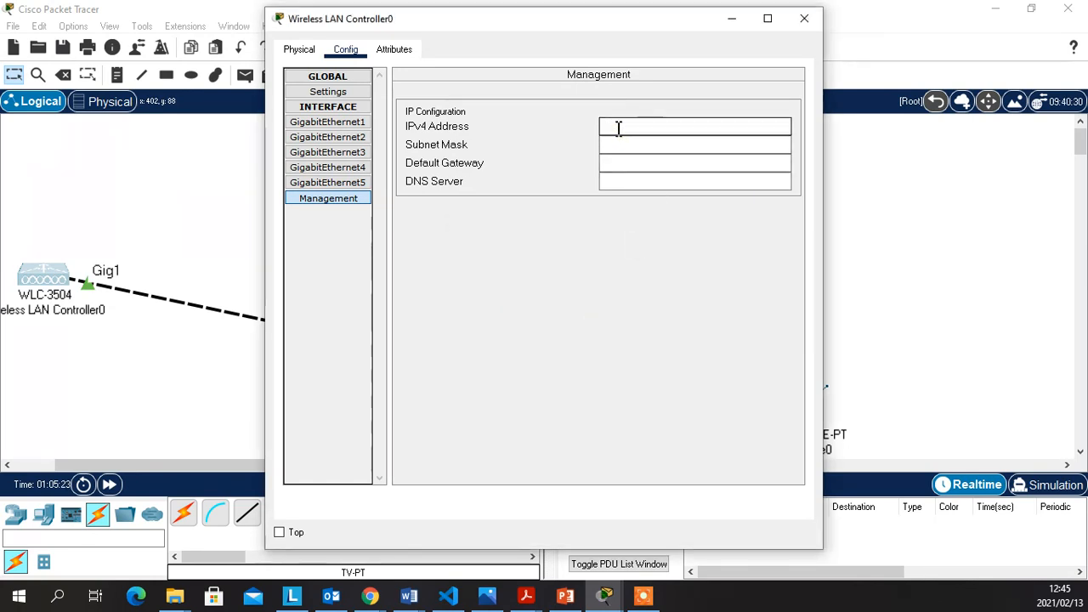
pyautogui.write('10')
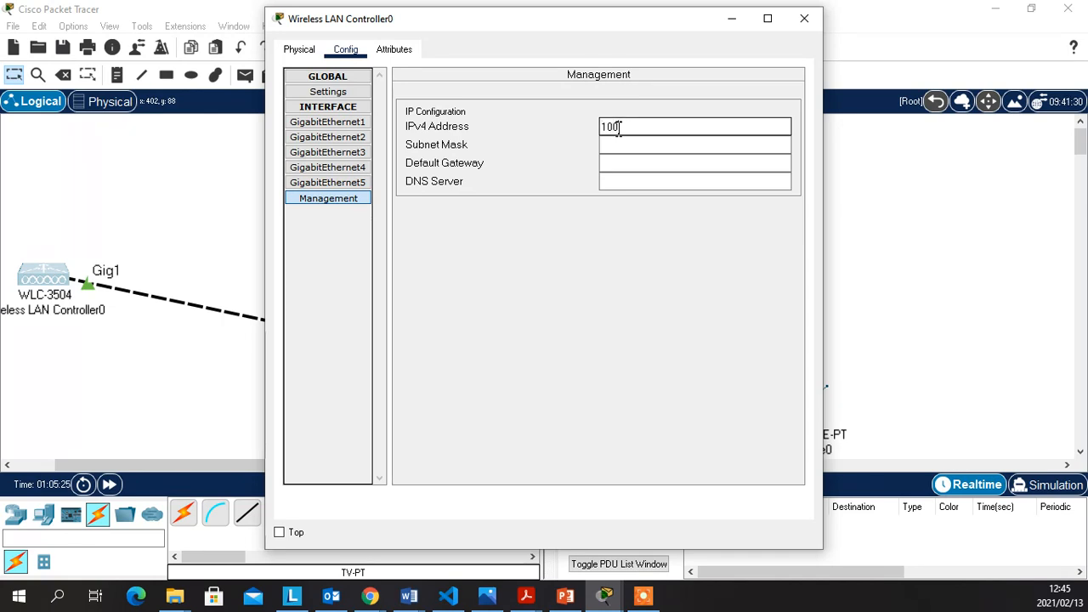
pyautogui.write('.0.0.0')
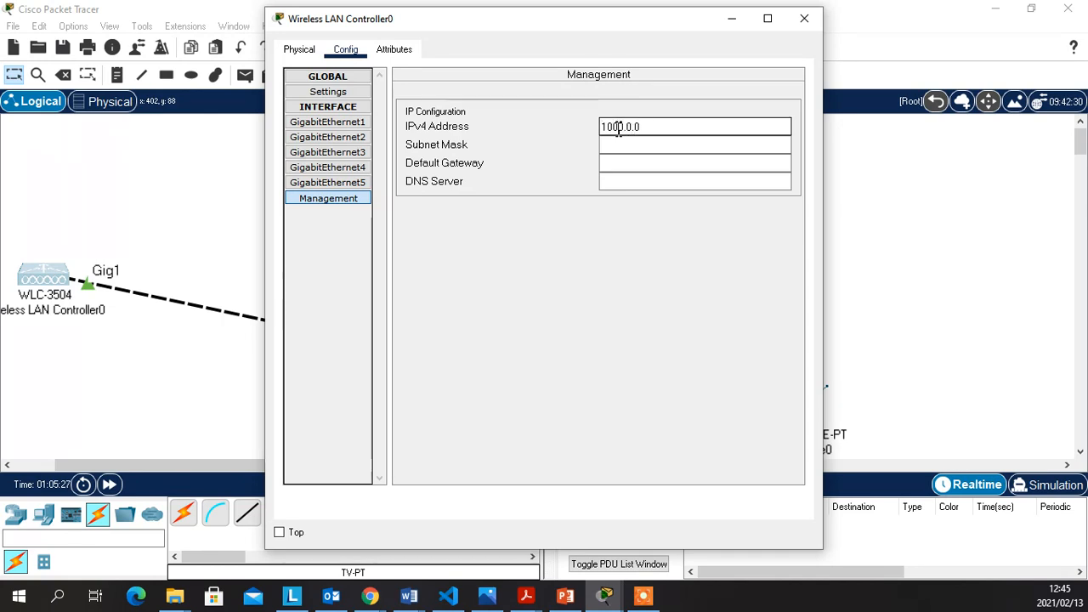
pyautogui.press('Return')
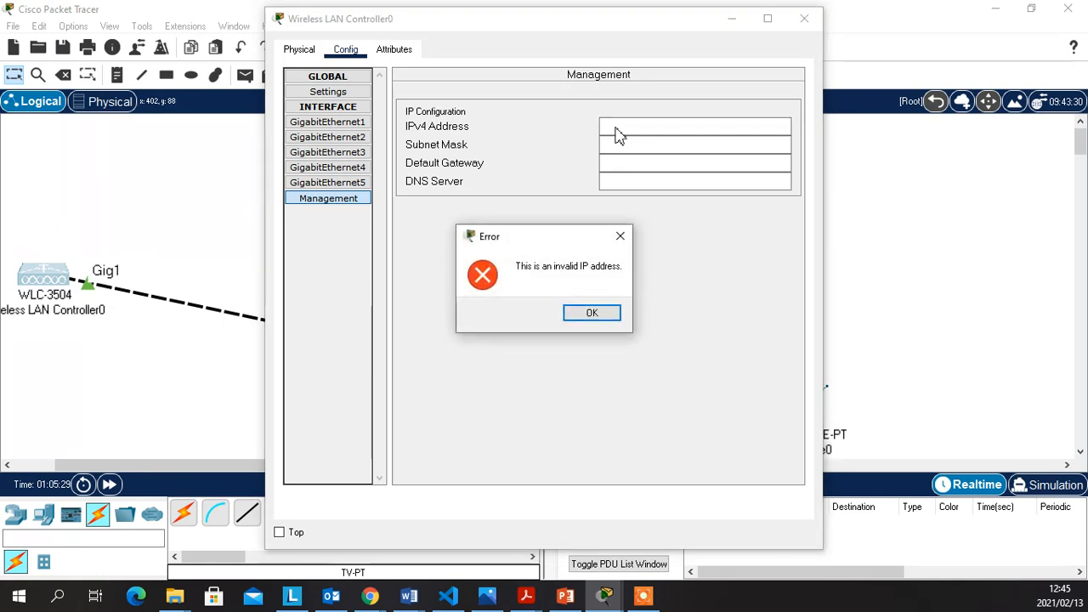
pyautogui.click(582, 321)
pyautogui.click(632, 130)
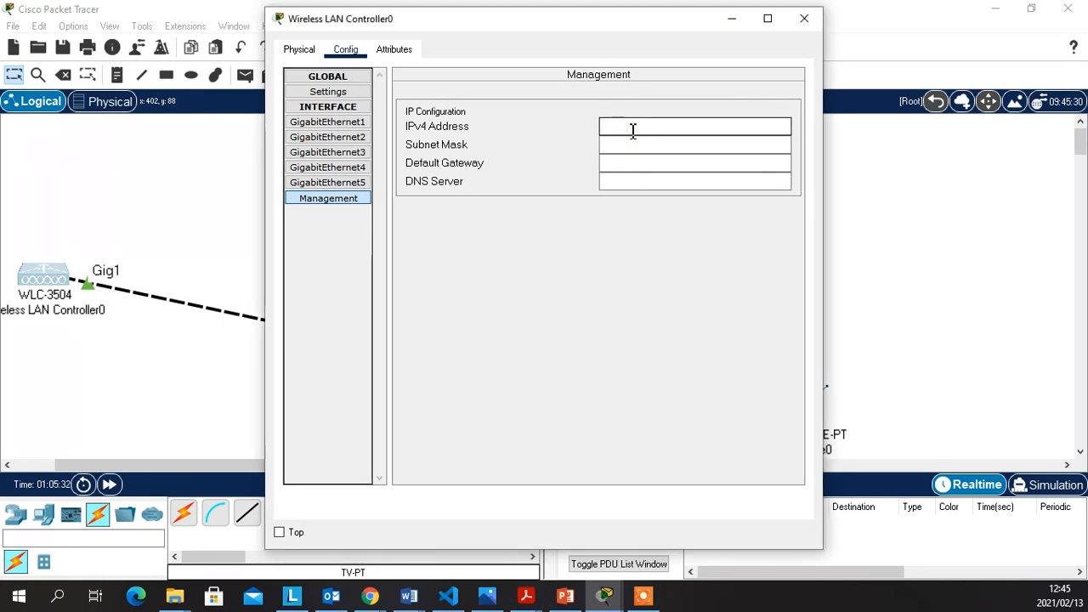
pyautogui.write('10.')
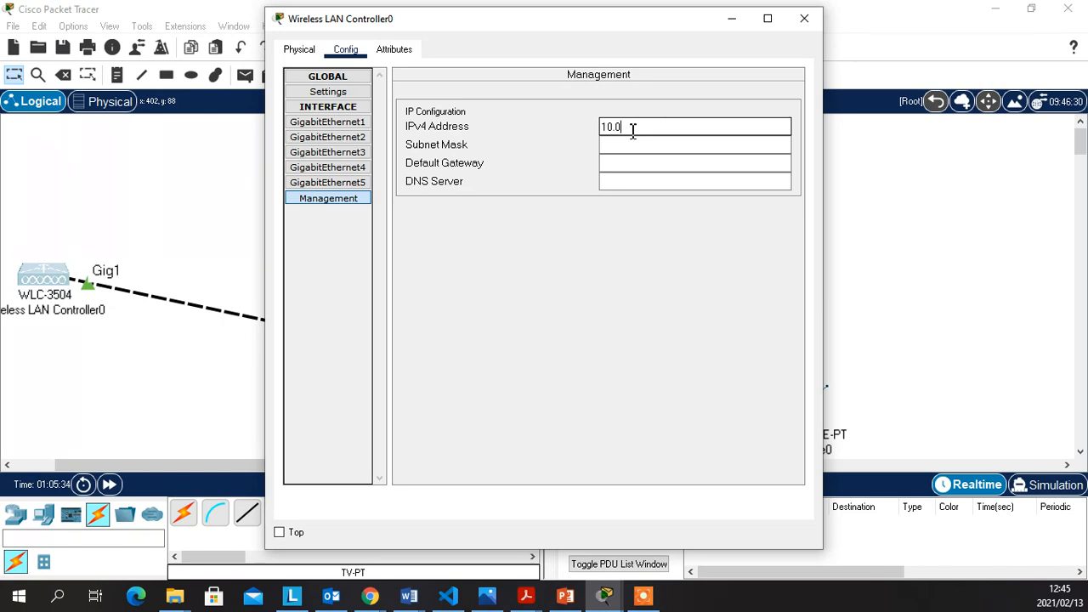
pyautogui.write('0.0.')
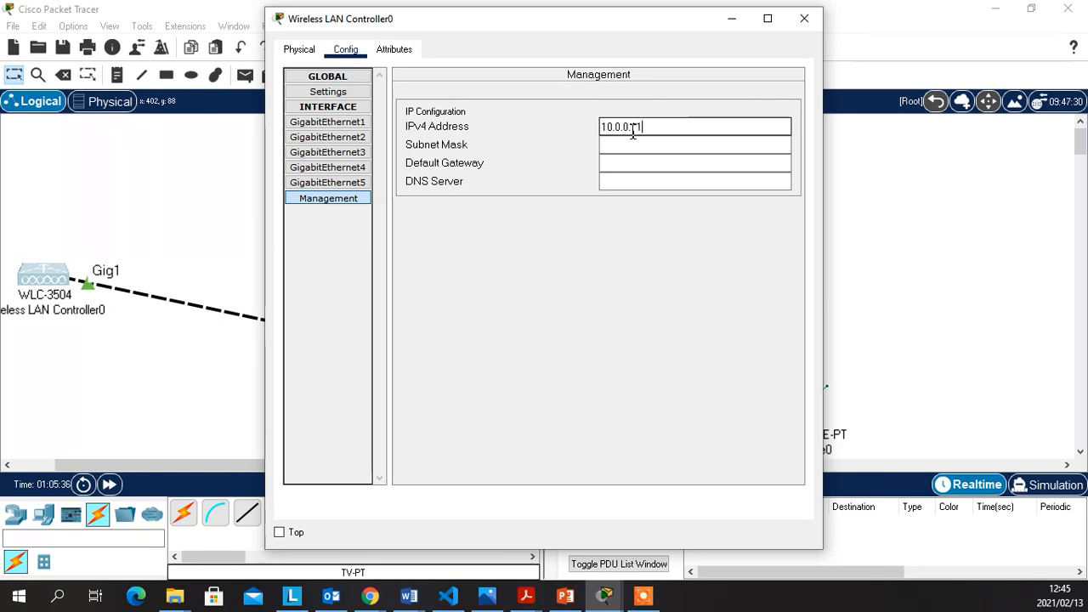
pyautogui.write('11')
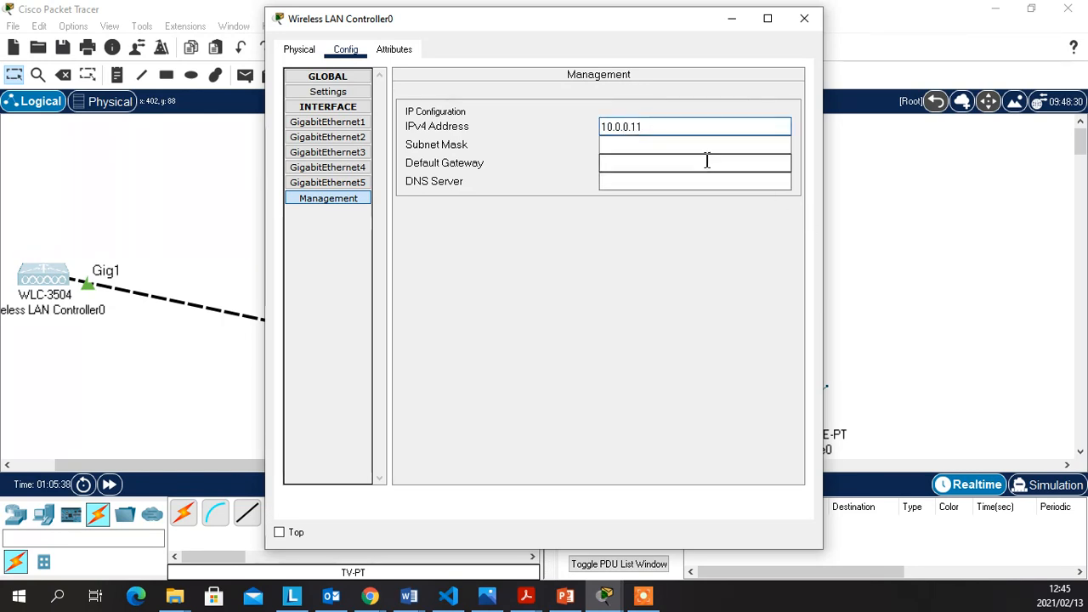
# Set mask 255.0.0.0, gateway 10.0.0.254 and DNS 10.0.0.10, then close the controller window
pyautogui.click(704, 151)
pyautogui.click(695, 167)
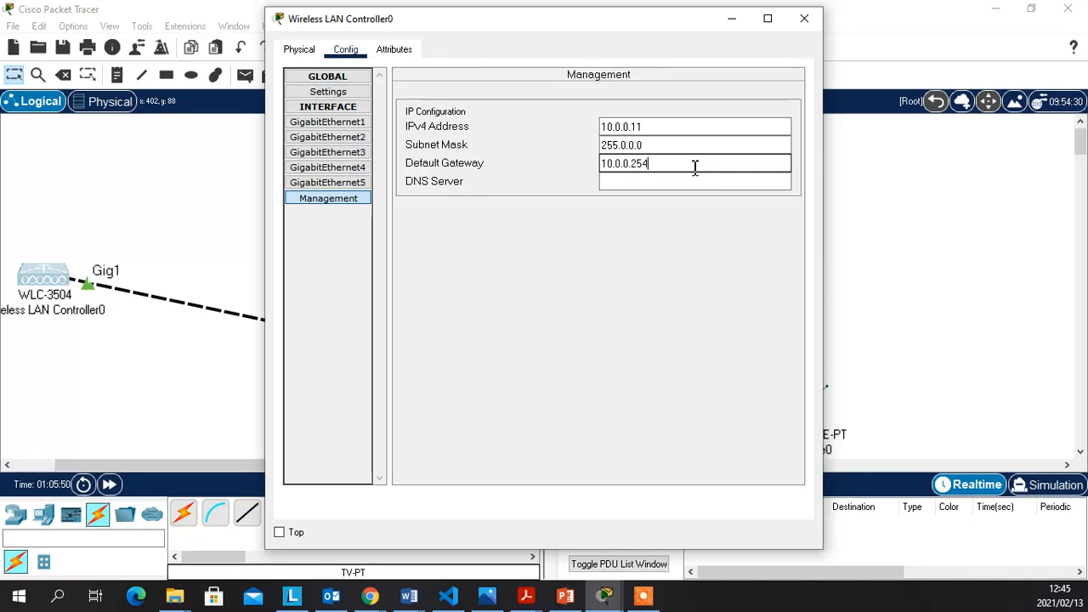
pyautogui.press('Tab')
pyautogui.write('10')
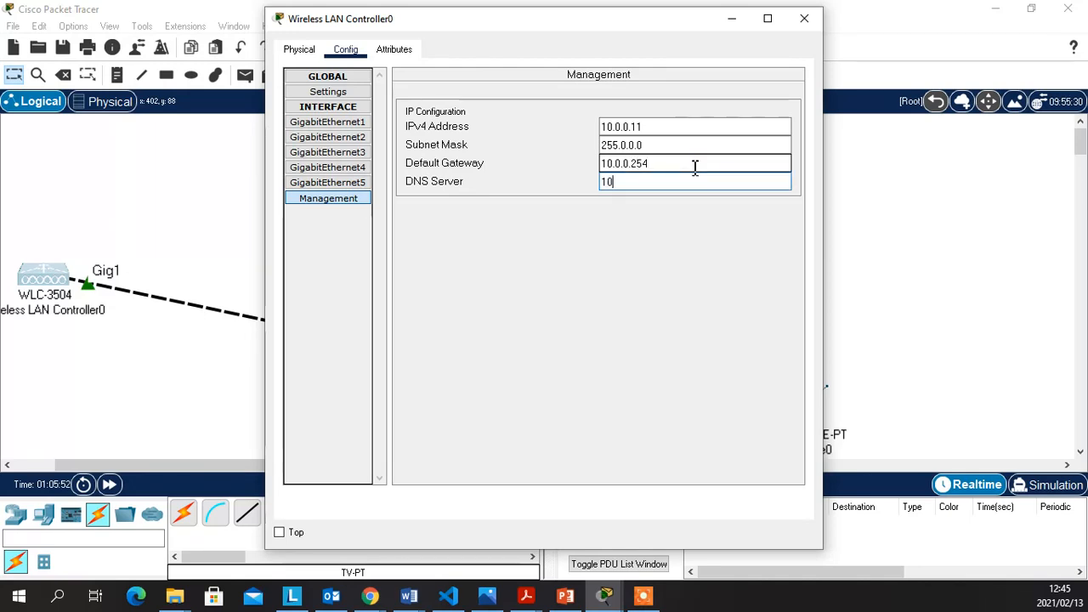
pyautogui.write('.0.0.')
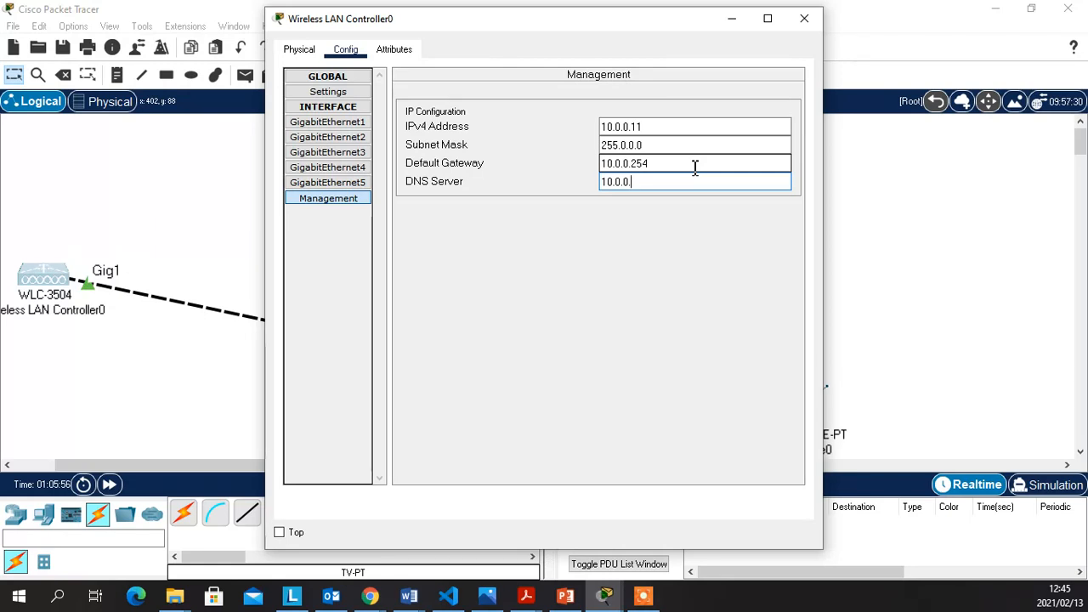
pyautogui.write('10')
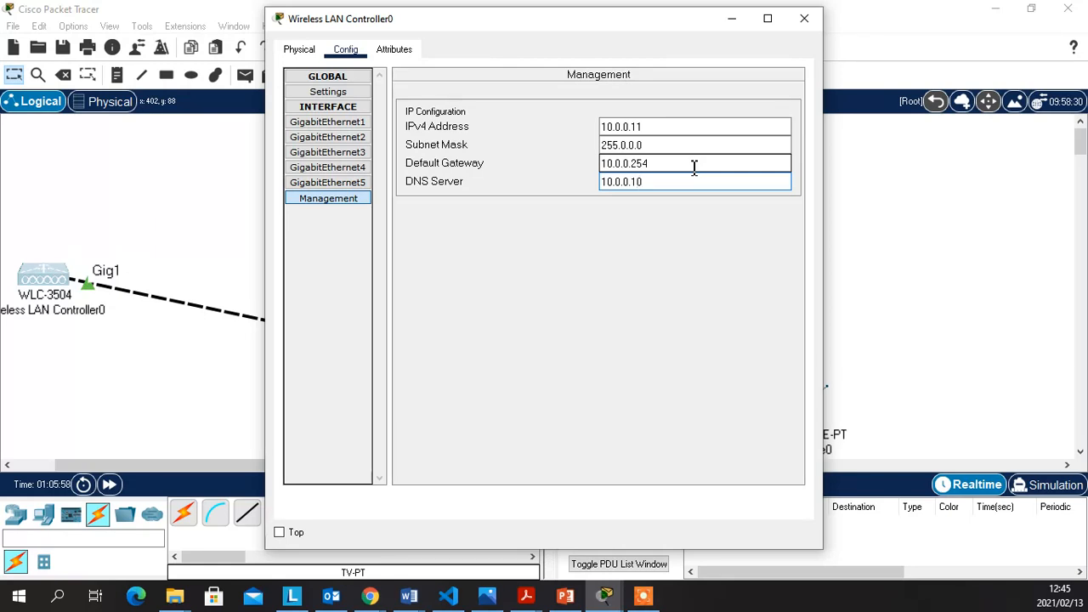
pyautogui.click(652, 317)
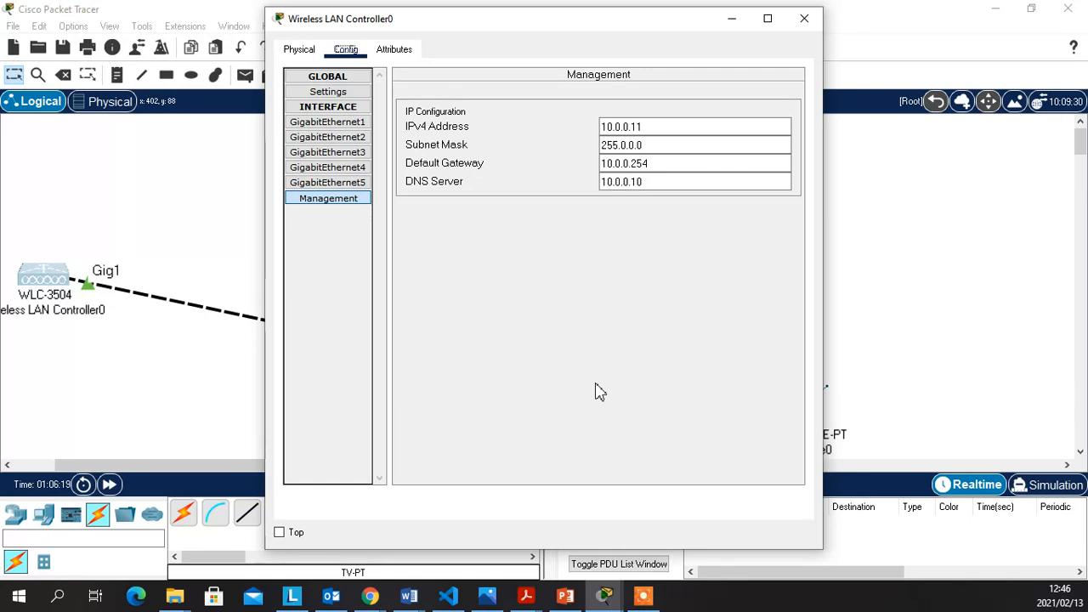
pyautogui.click(812, 17)
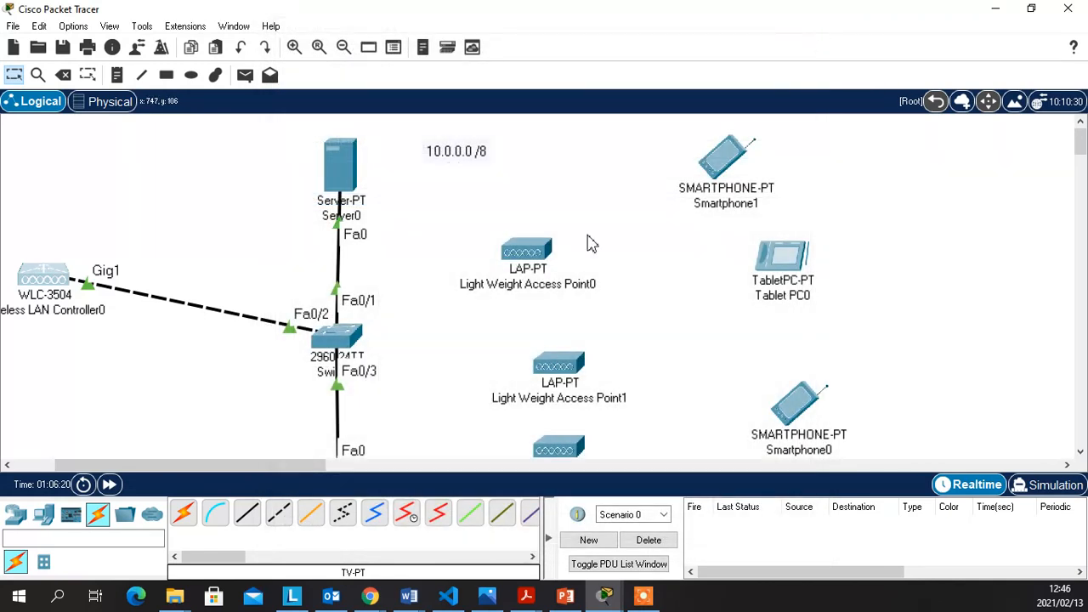
# Scroll down to PC0 and open its Desktop applications
pyautogui.scroll(-3, 397, 296)
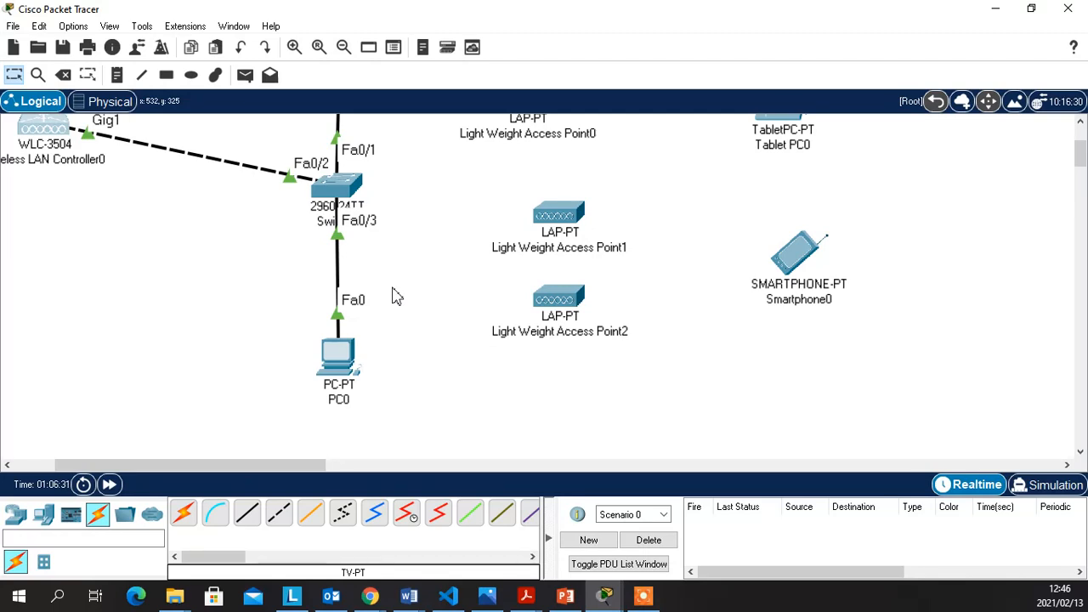
pyautogui.click(354, 360)
pyautogui.click(391, 51)
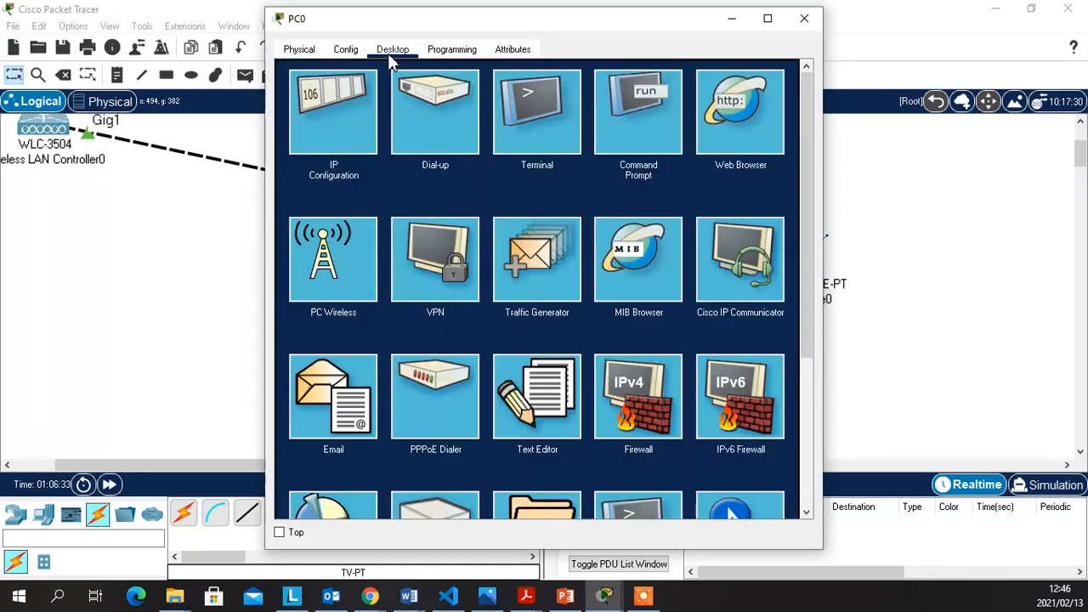
pyautogui.click(742, 119)
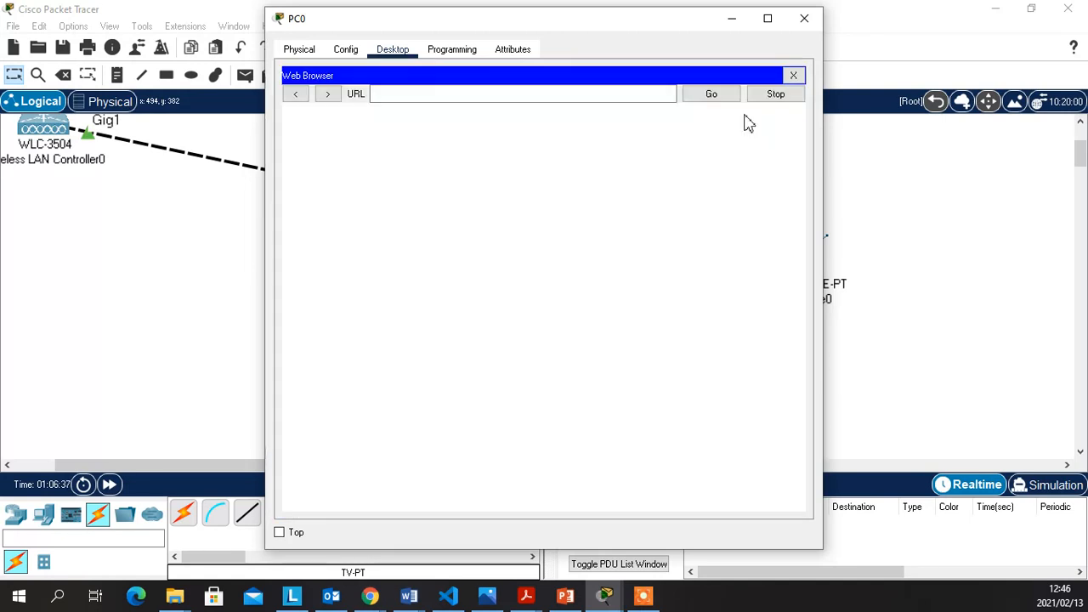
pyautogui.click(554, 96)
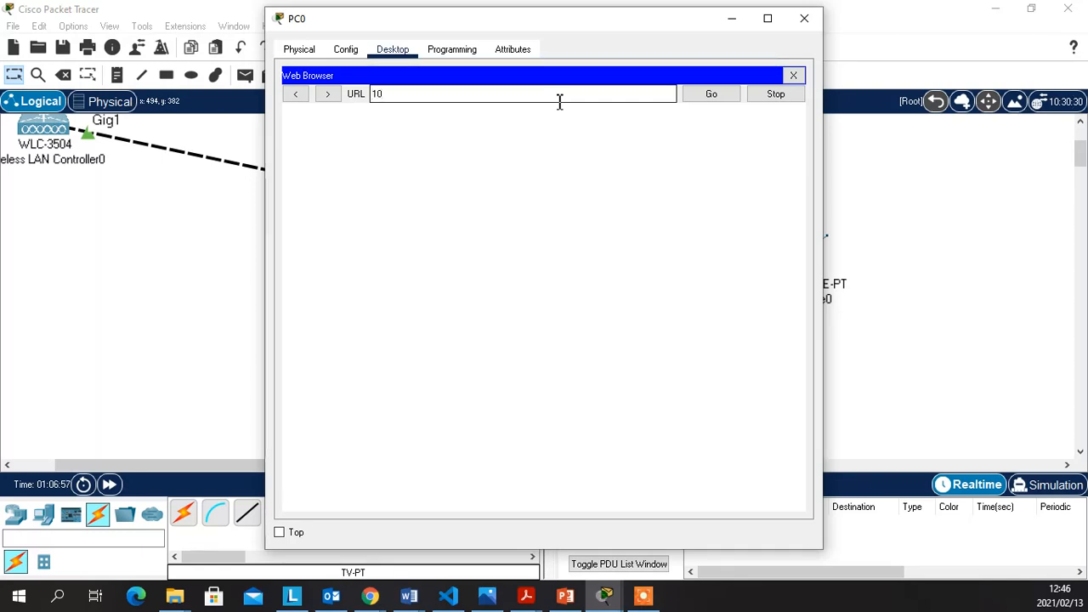
pyautogui.write('.0.0')
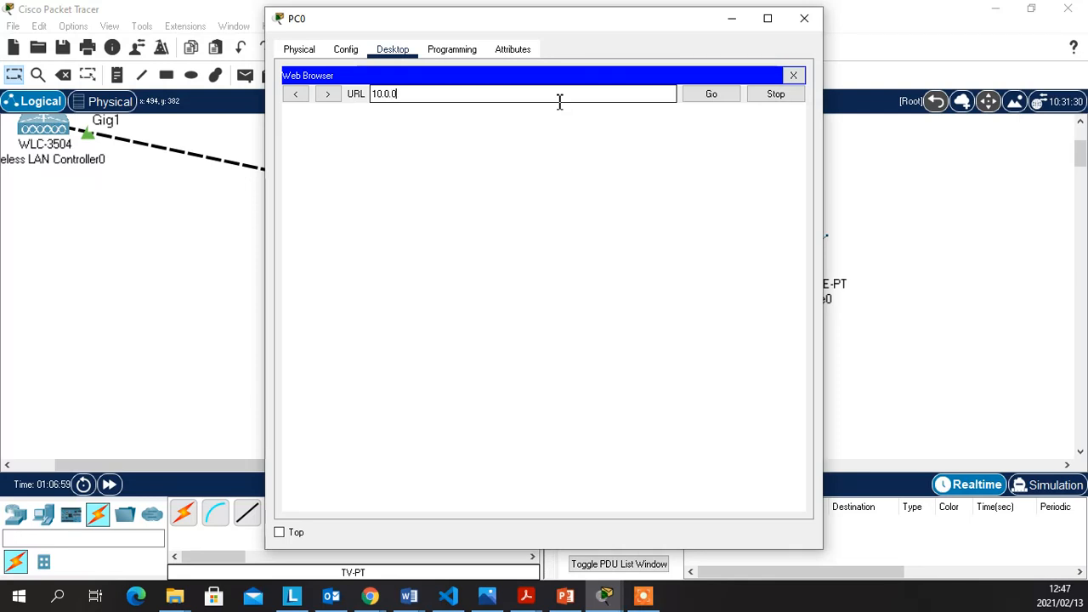
pyautogui.write('.11')
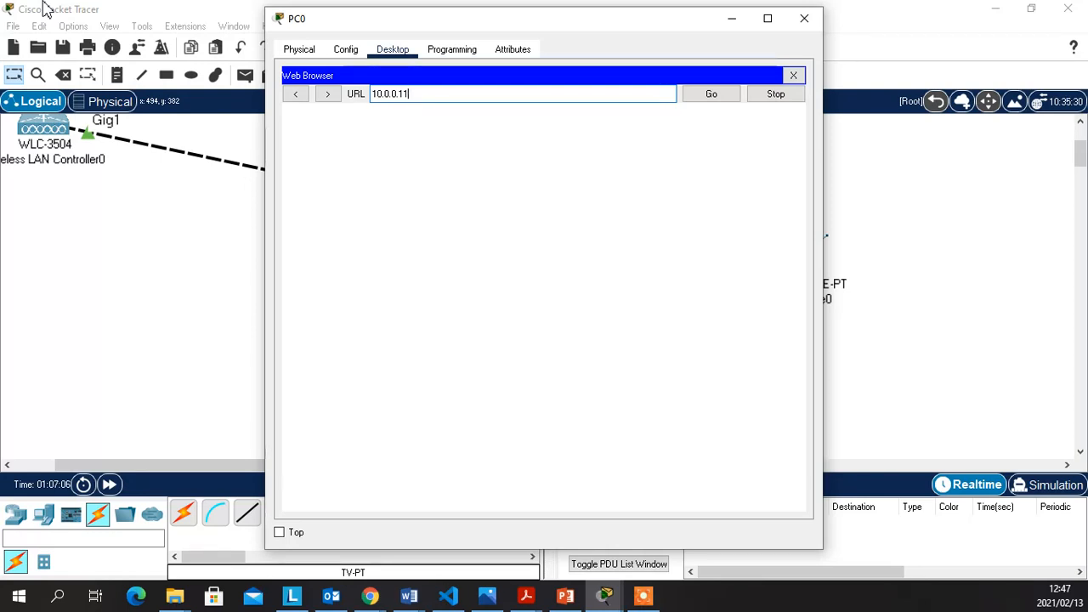
pyautogui.click(723, 98)
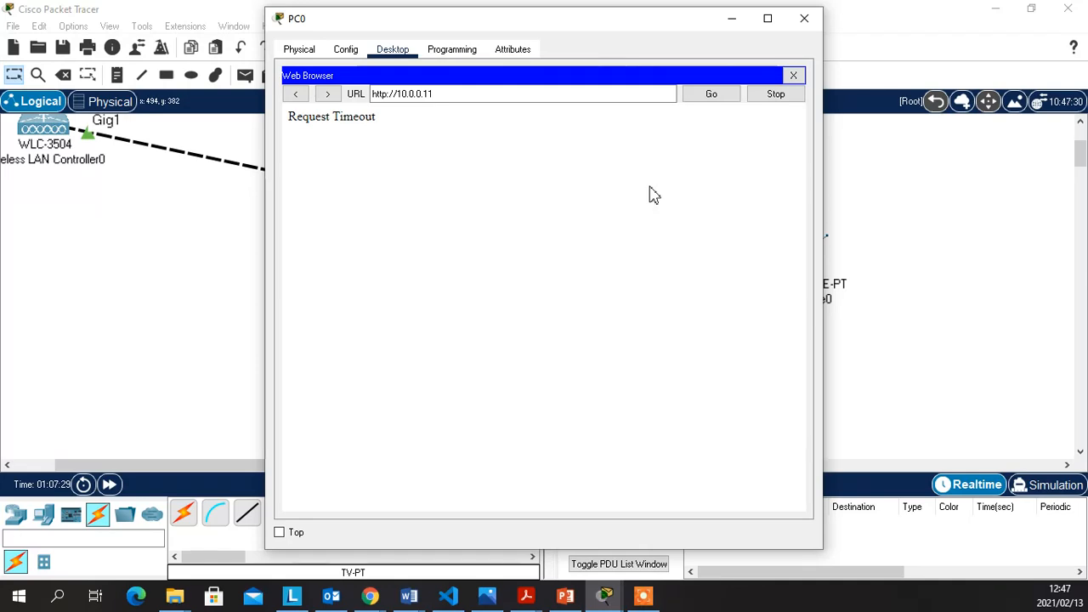
pyautogui.click(806, 22)
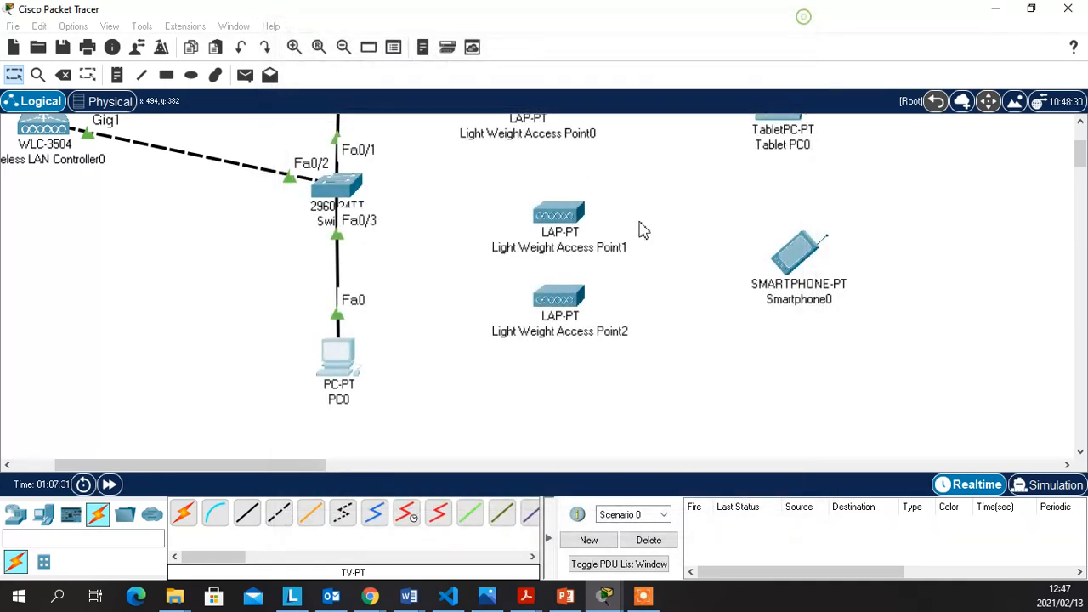
# Switch PC0's IP Configuration to DHCP, receiving 10.0.0.1/255.0.0.0 with DNS 10.0.0.10, then close it
pyautogui.click(345, 357)
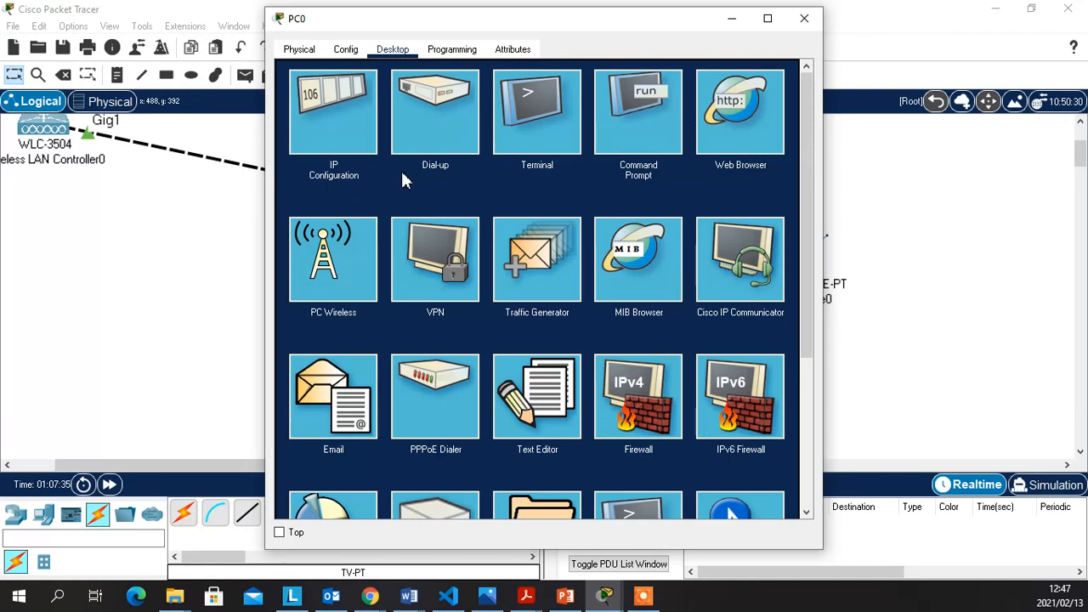
pyautogui.click(317, 115)
pyautogui.click(328, 141)
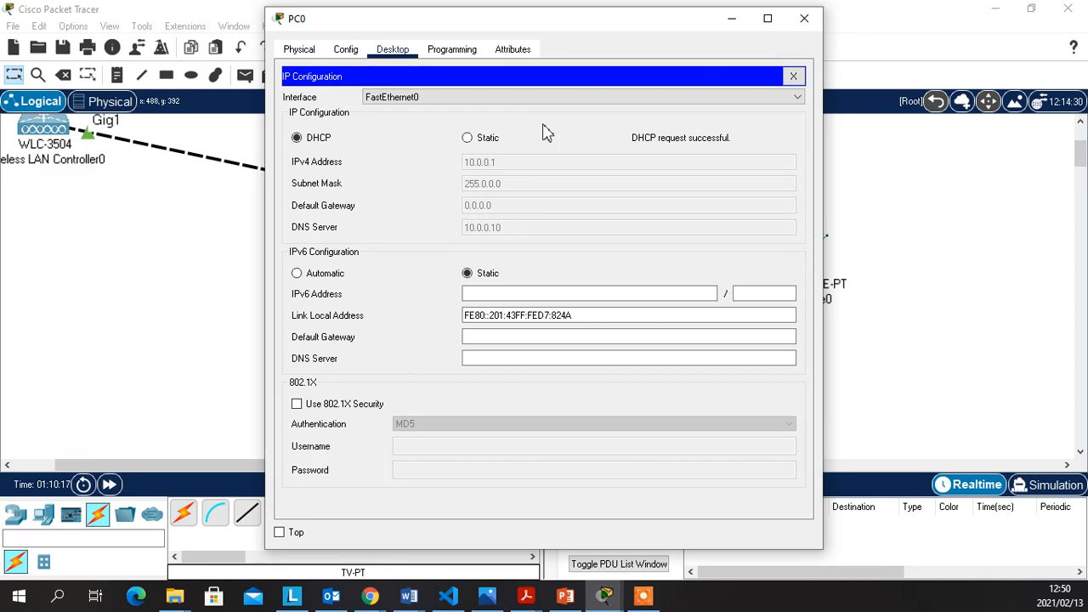
pyautogui.click(804, 18)
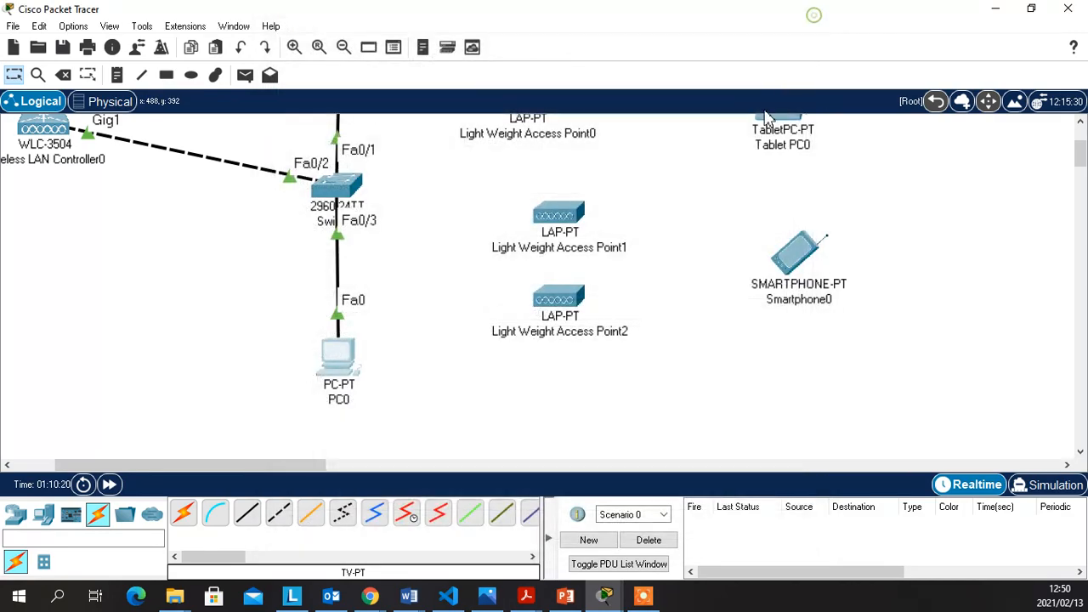
# Open Server0's window, resize and reposition it, and show its Services tab
pyautogui.scroll(3, 372, 242)
pyautogui.click(339, 159)
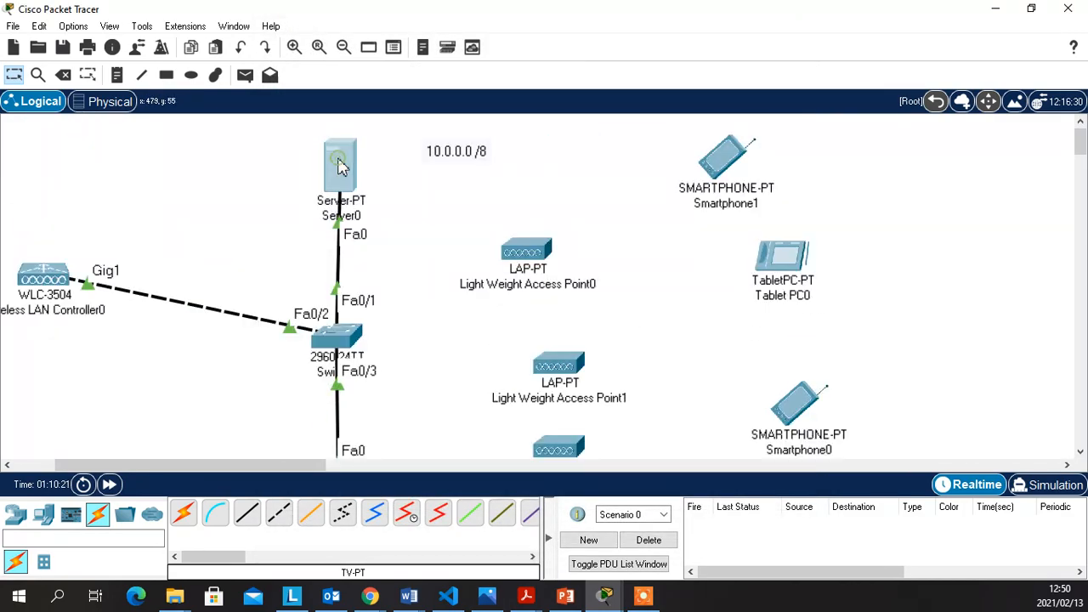
pyautogui.moveTo(446, 22); pyautogui.dragTo(587, 2)
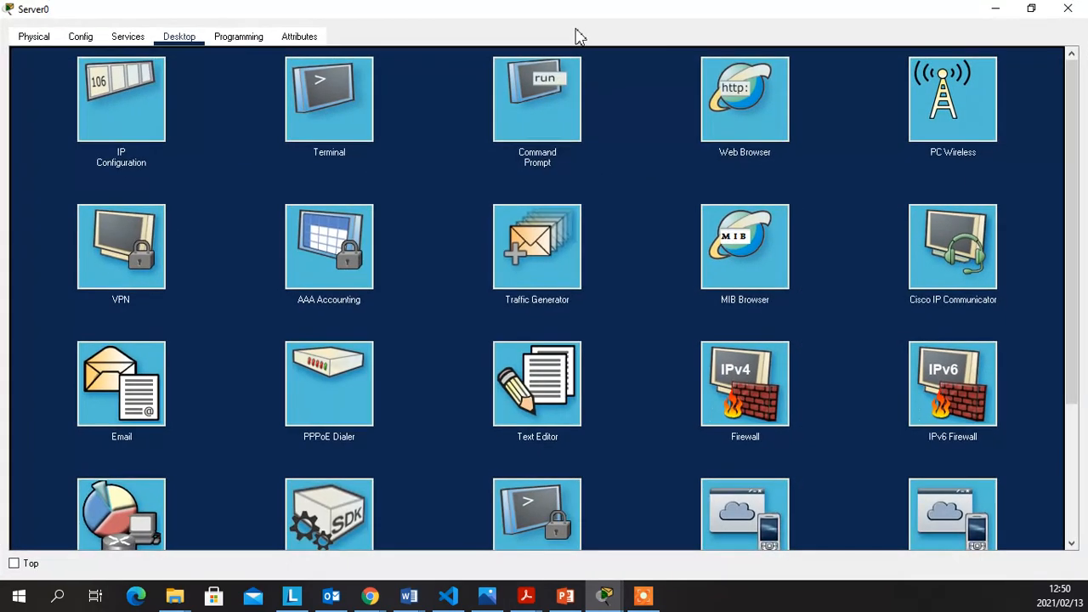
pyautogui.click(1031, 9)
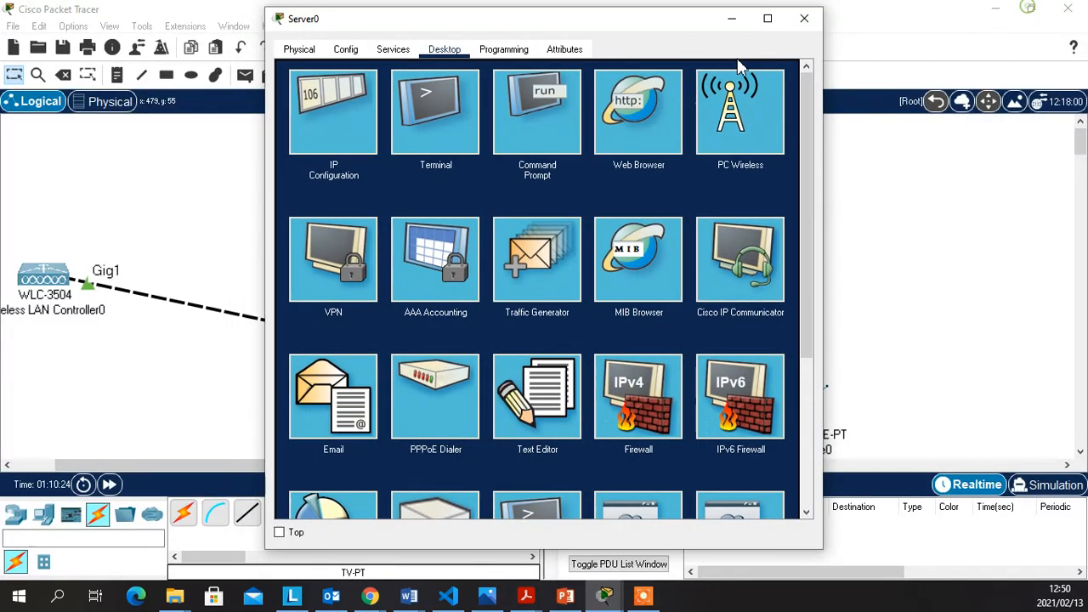
pyautogui.click(401, 51)
pyautogui.moveTo(504, 19); pyautogui.dragTo(602, 14)
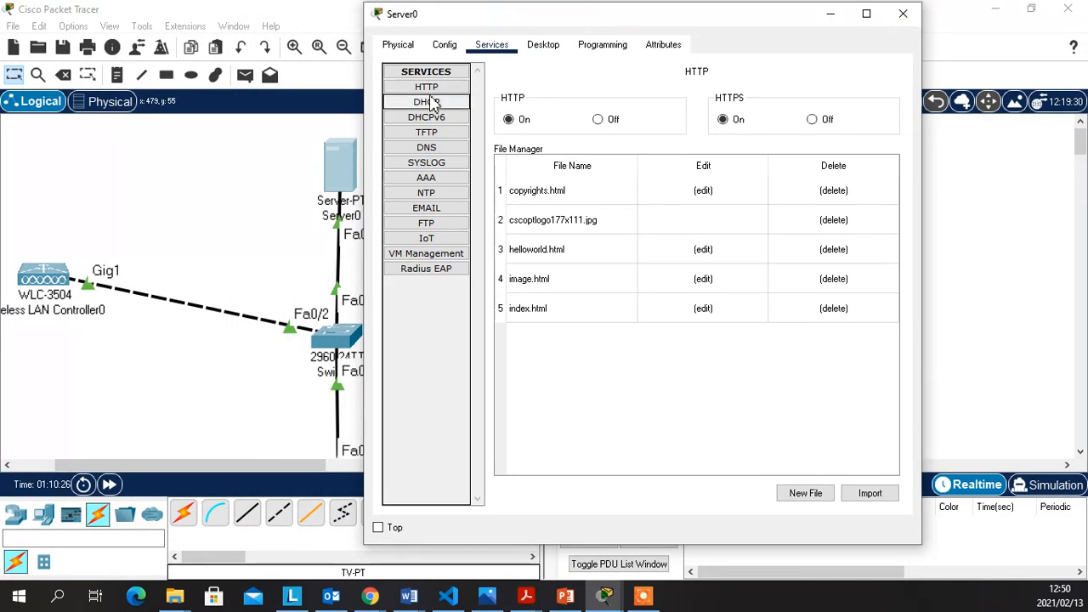
# Inspect Server0's cisco DHCP pool (gateway 10.0.0.254, WLC 10.0.0.11), then close the window
pyautogui.click(429, 103)
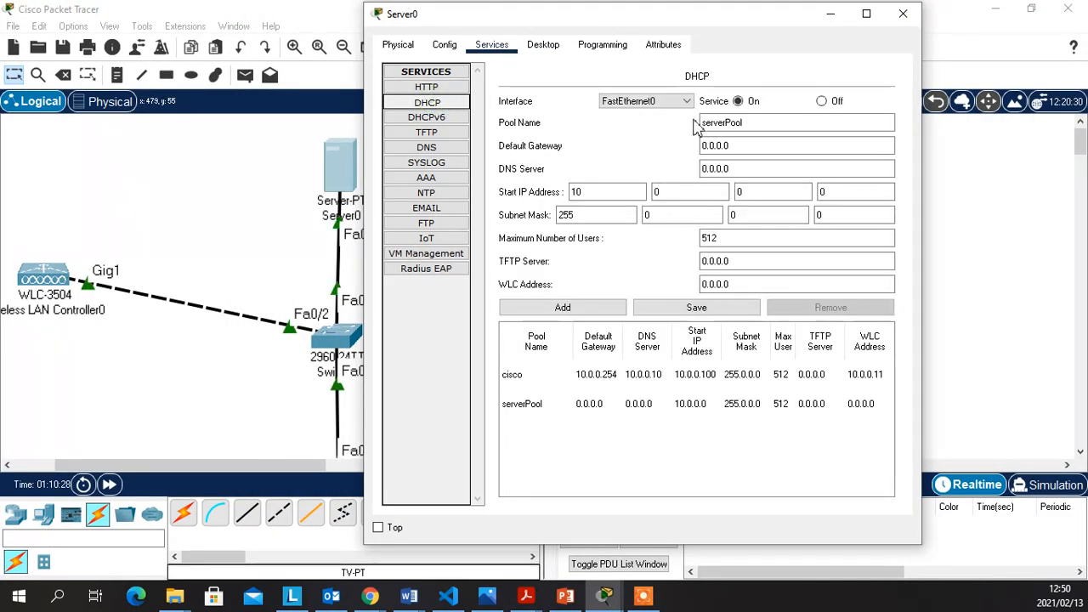
pyautogui.click(621, 380)
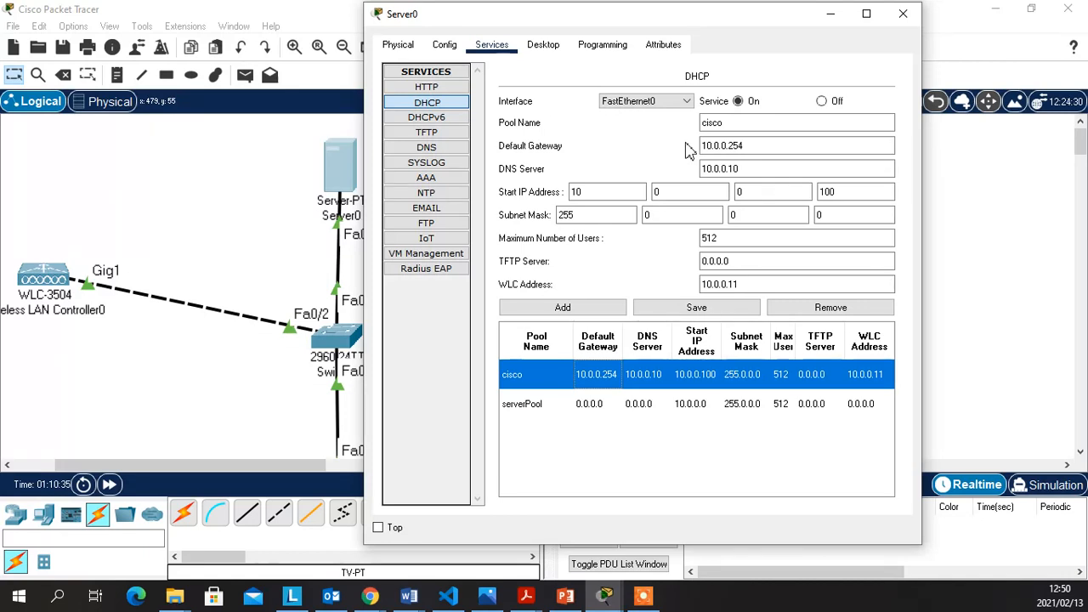
pyautogui.click(721, 129)
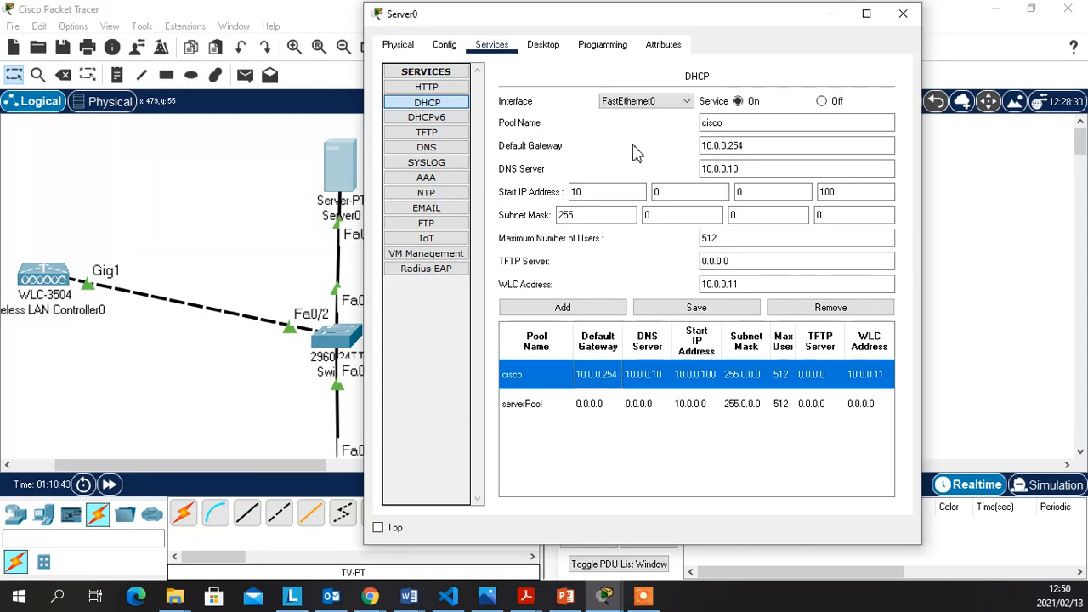
pyautogui.click(715, 149)
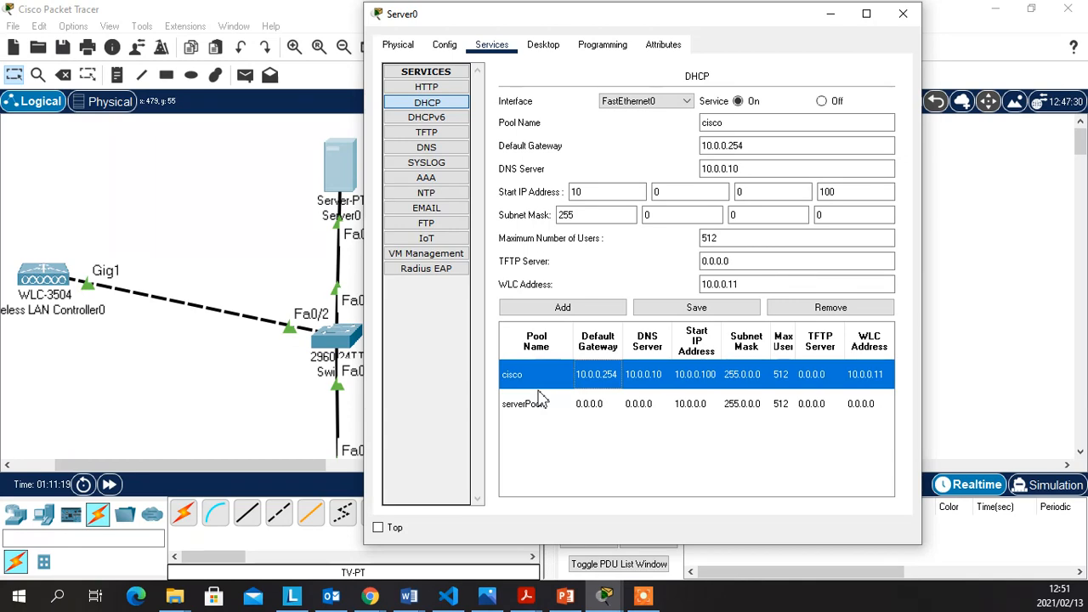
pyautogui.click(867, 14)
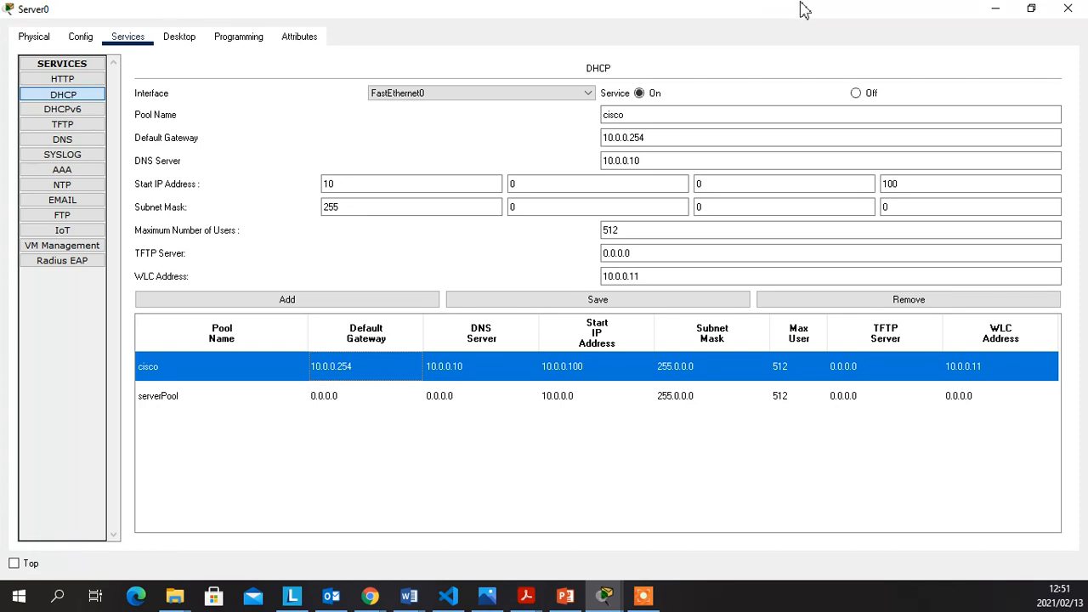
pyautogui.click(1068, 10)
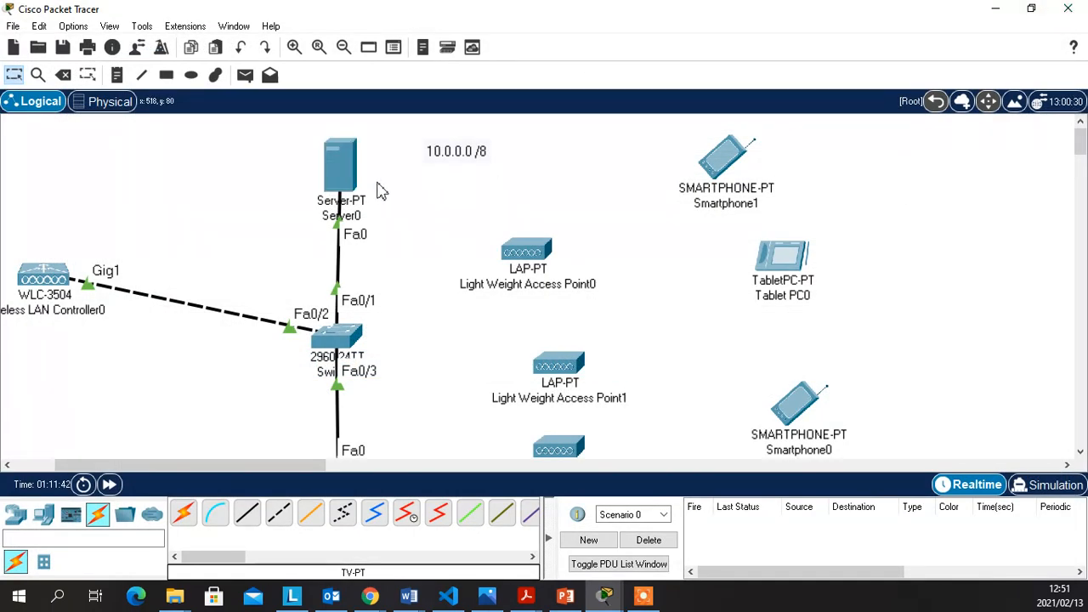
pyautogui.scroll(-5, 400, 284)
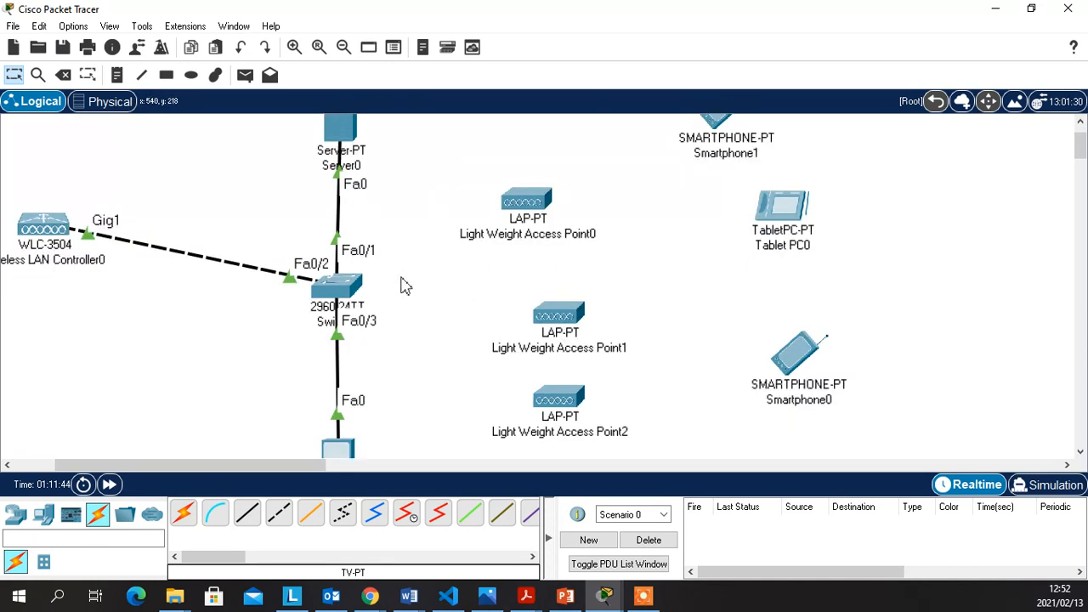
pyautogui.moveTo(339, 316)
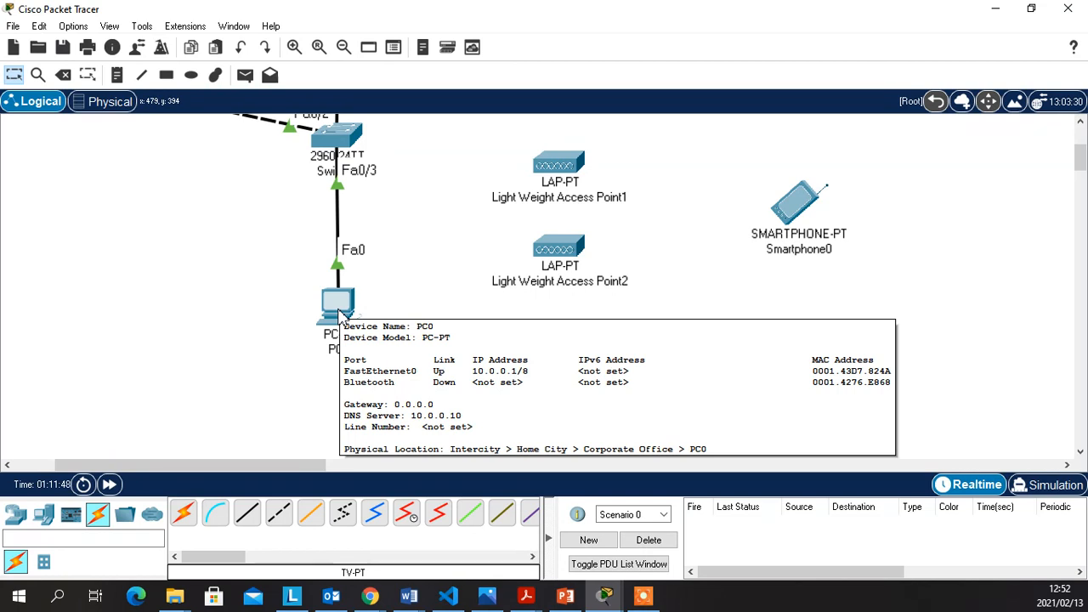
pyautogui.scroll(4, 339, 316)
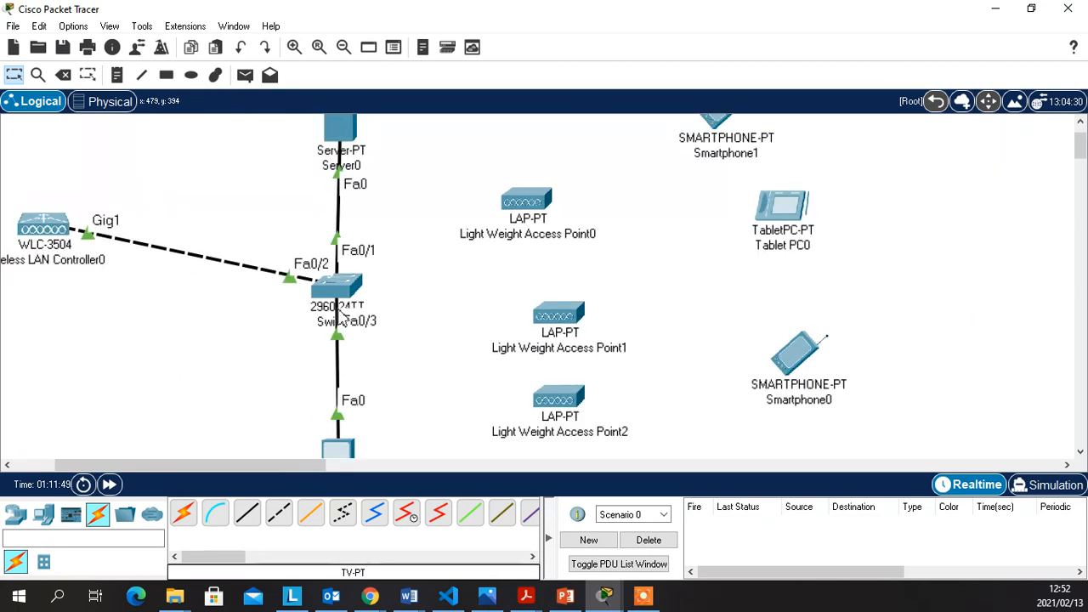
pyautogui.click(427, 193)
pyautogui.scroll(2, 424, 202)
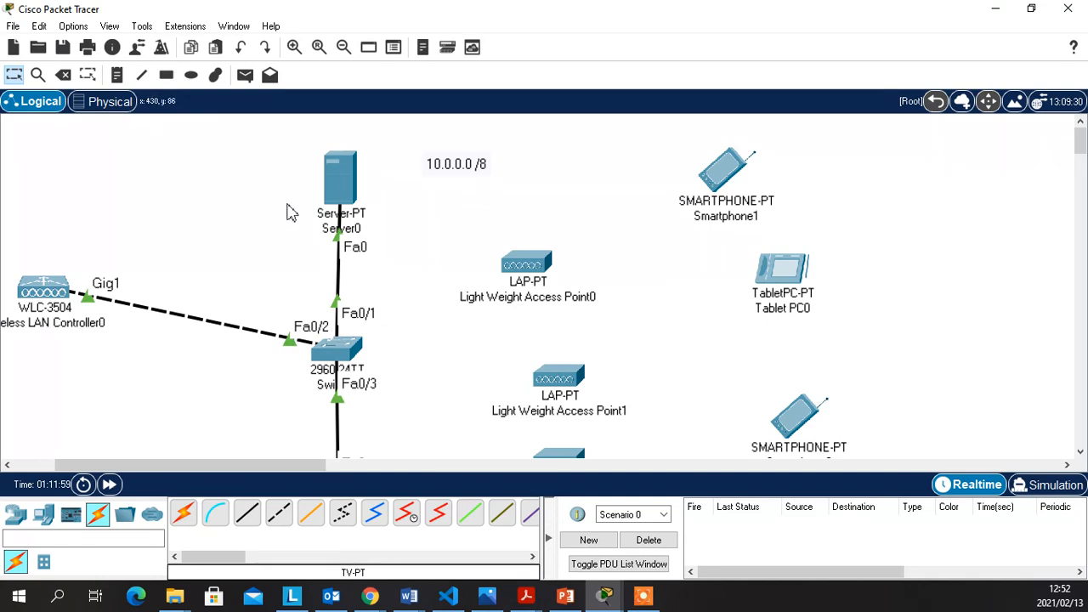
# Check Server0's static IP 10.0.0.10 with gateway 10.0.0.254, then scroll down and open PC0
pyautogui.click(342, 180)
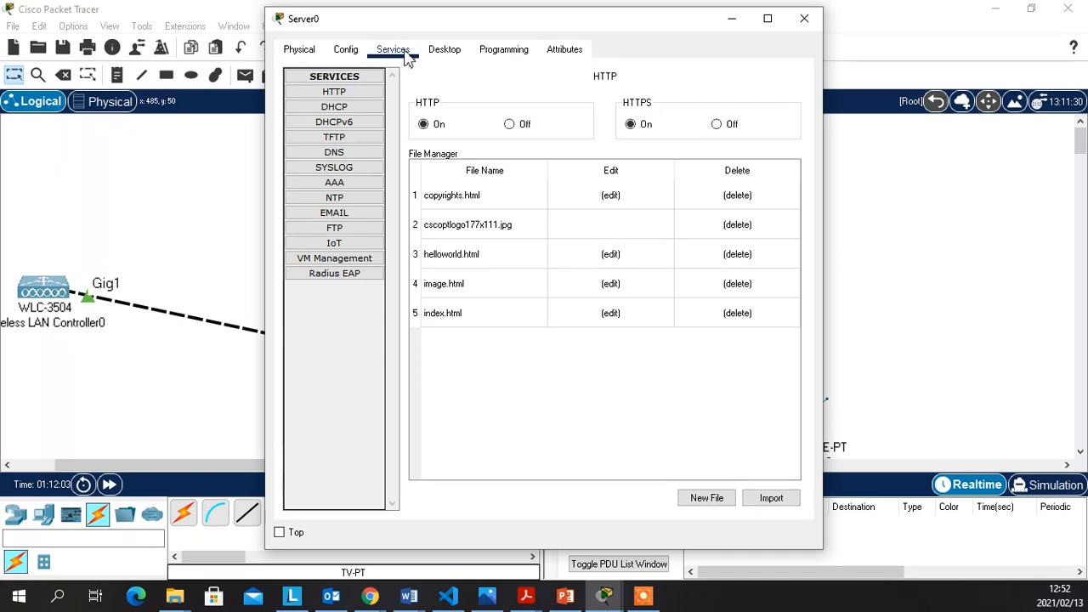
pyautogui.click(443, 49)
pyautogui.click(323, 140)
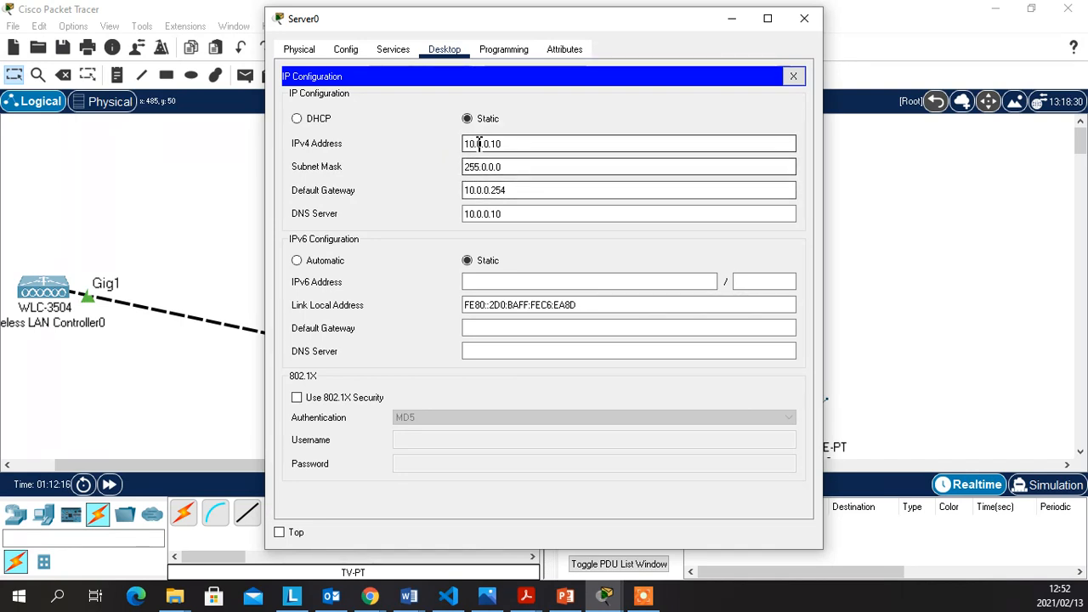
pyautogui.click(793, 77)
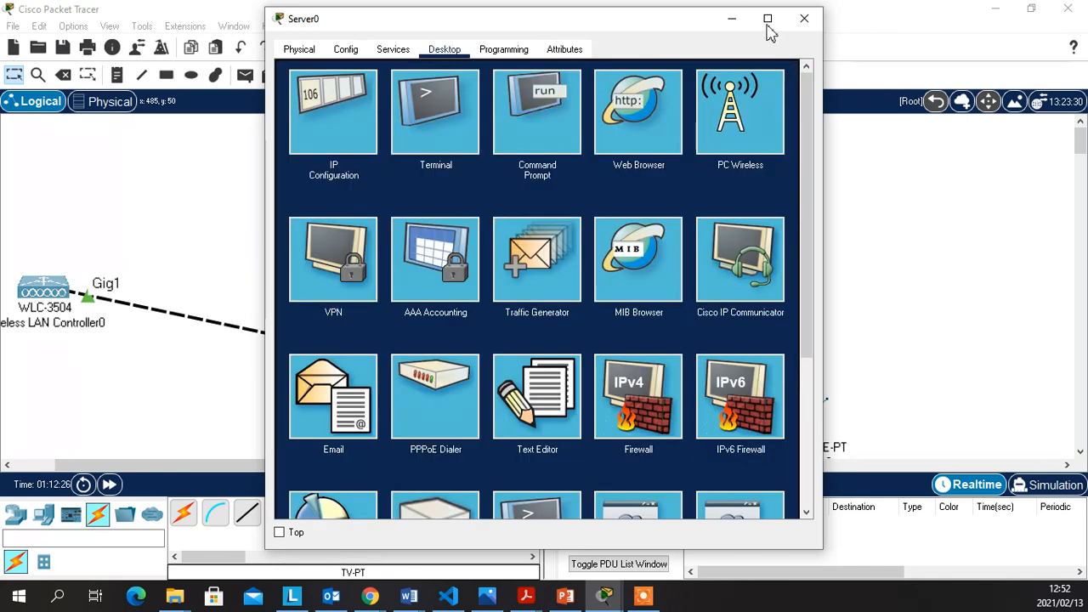
pyautogui.click(804, 18)
pyautogui.scroll(-3, 425, 277)
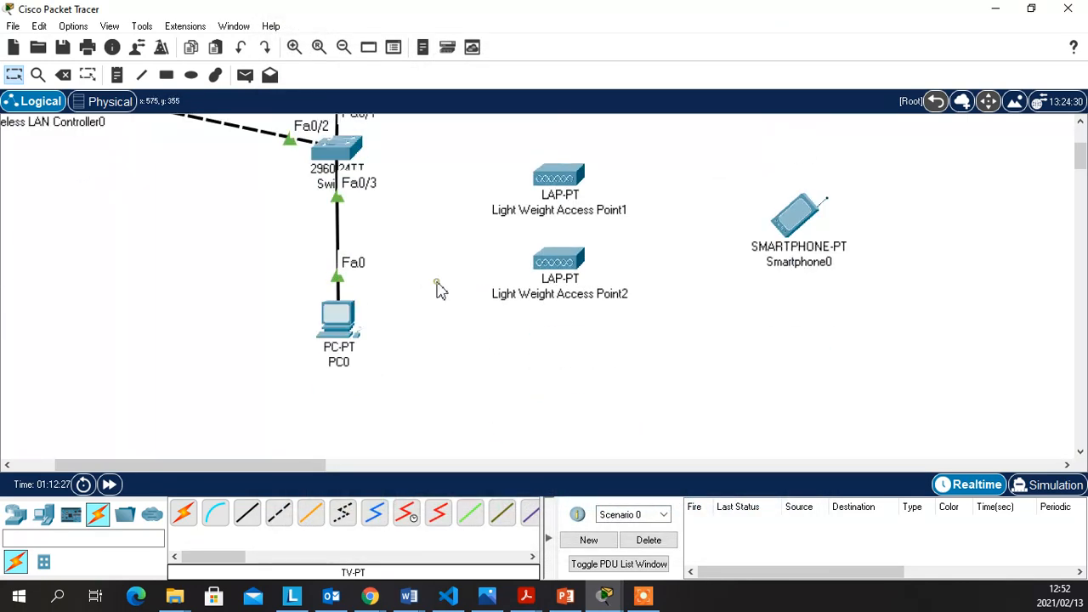
pyautogui.click(347, 323)
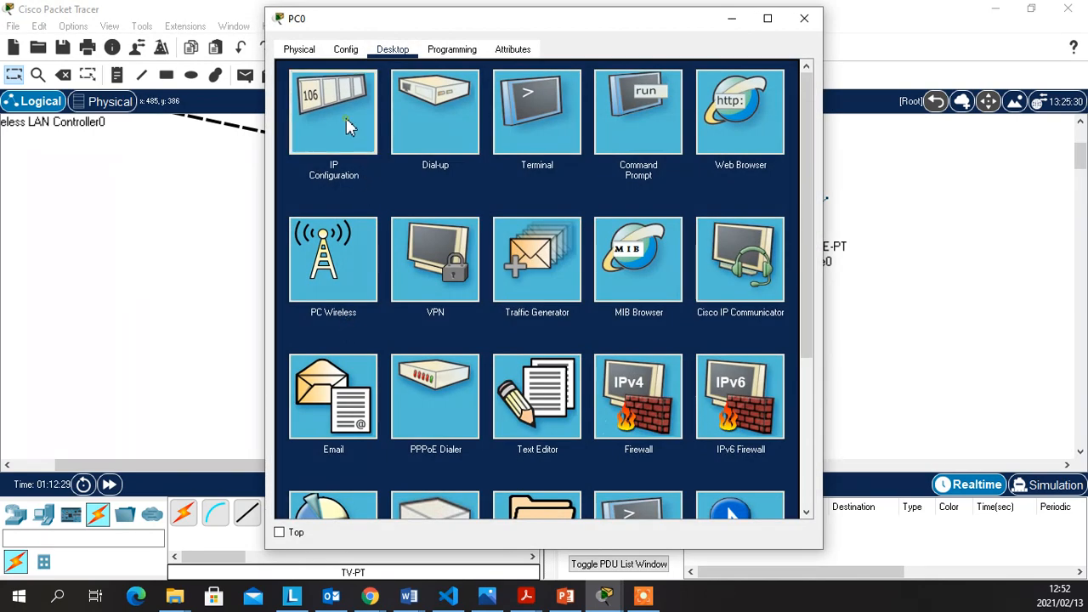
# Toggle PC0's IP Configuration from Static back to DHCP so it requests a new address
pyautogui.click(350, 122)
pyautogui.click(466, 137)
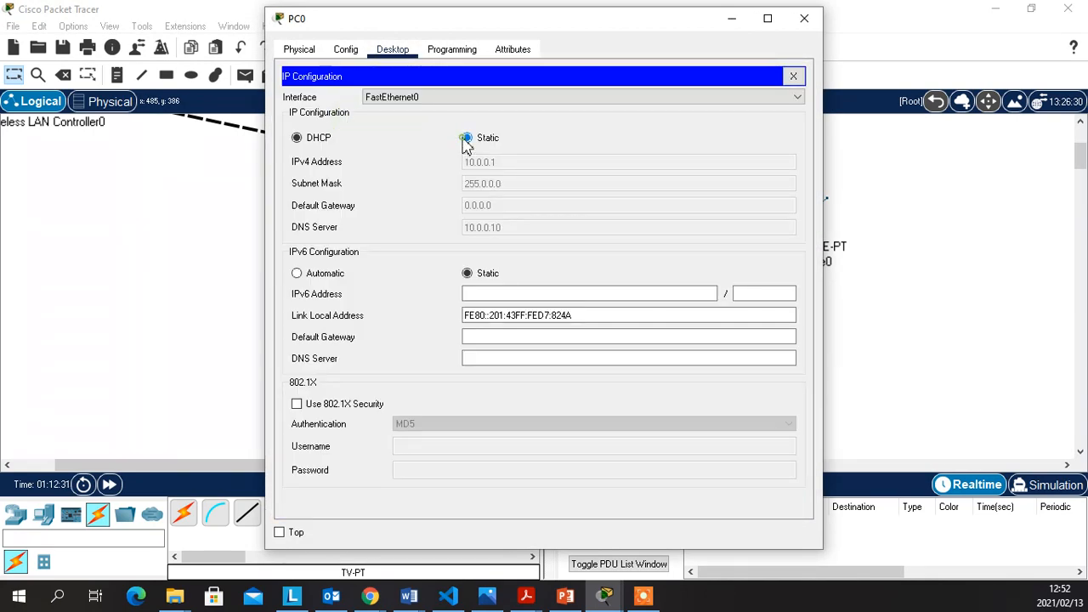
pyautogui.click(297, 138)
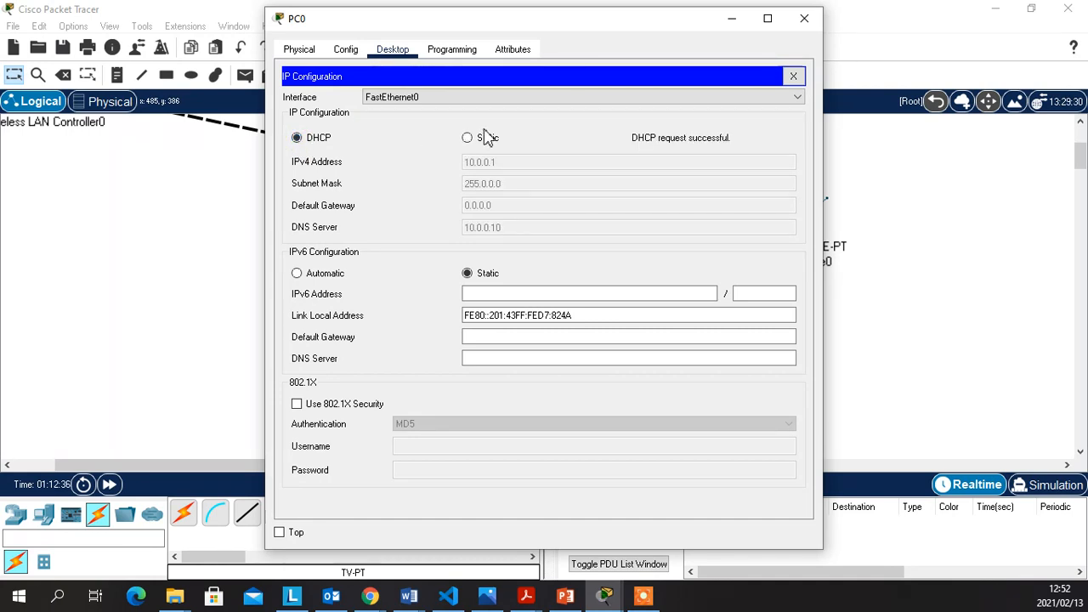
pyautogui.click(793, 77)
pyautogui.click(732, 18)
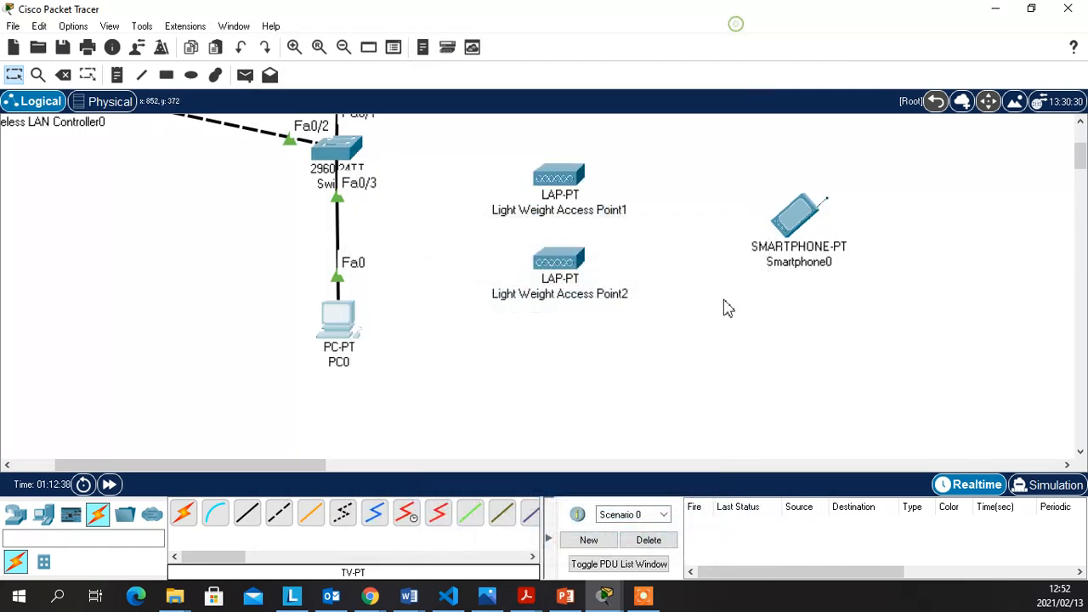
# Reopen PC0, glance at its Command Prompt, close the window, and open PC0 once more
pyautogui.scroll(3, 630, 244)
pyautogui.scroll(1, 630, 244)
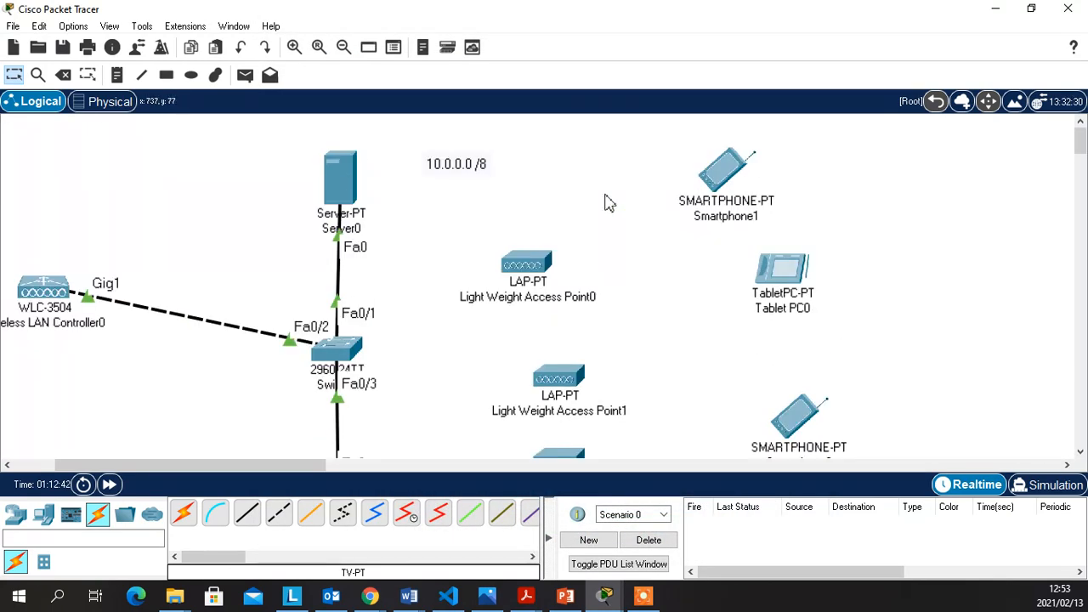
pyautogui.scroll(-8, 400, 301)
pyautogui.scroll(3, 394, 311)
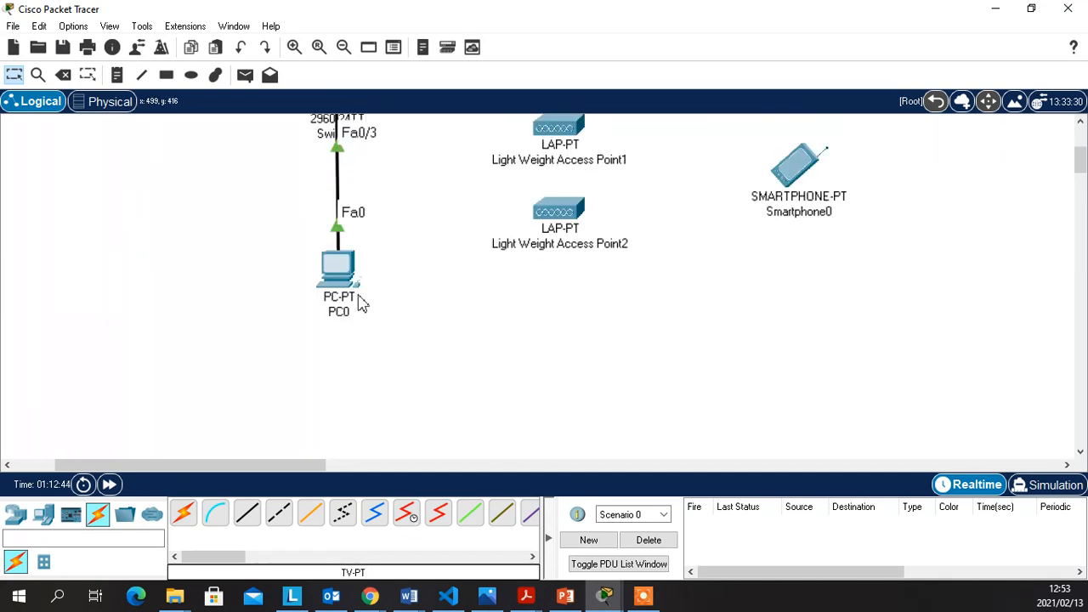
pyautogui.click(333, 273)
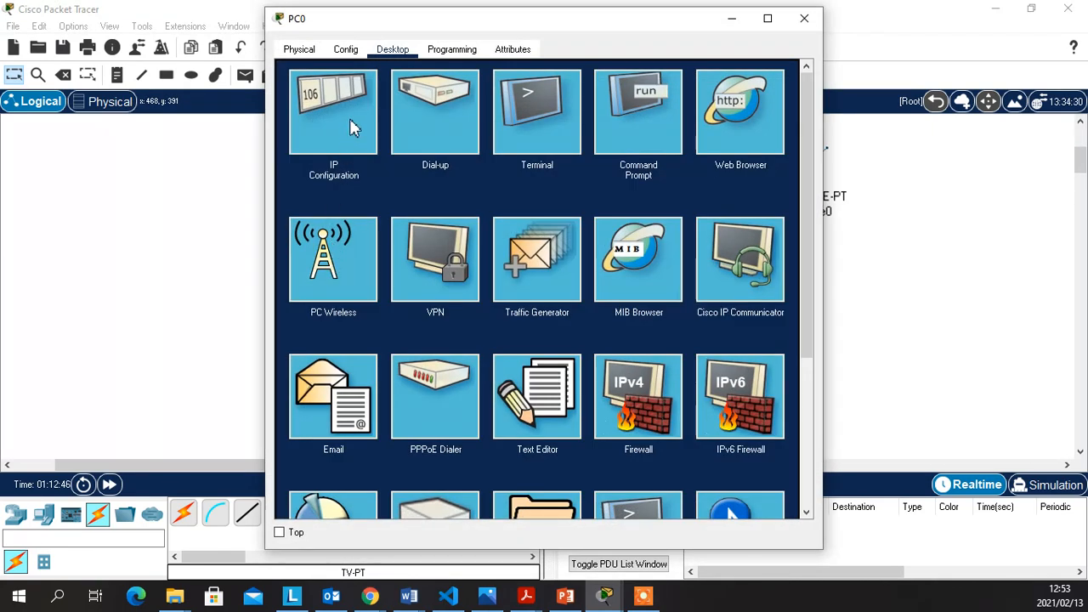
pyautogui.click(638, 115)
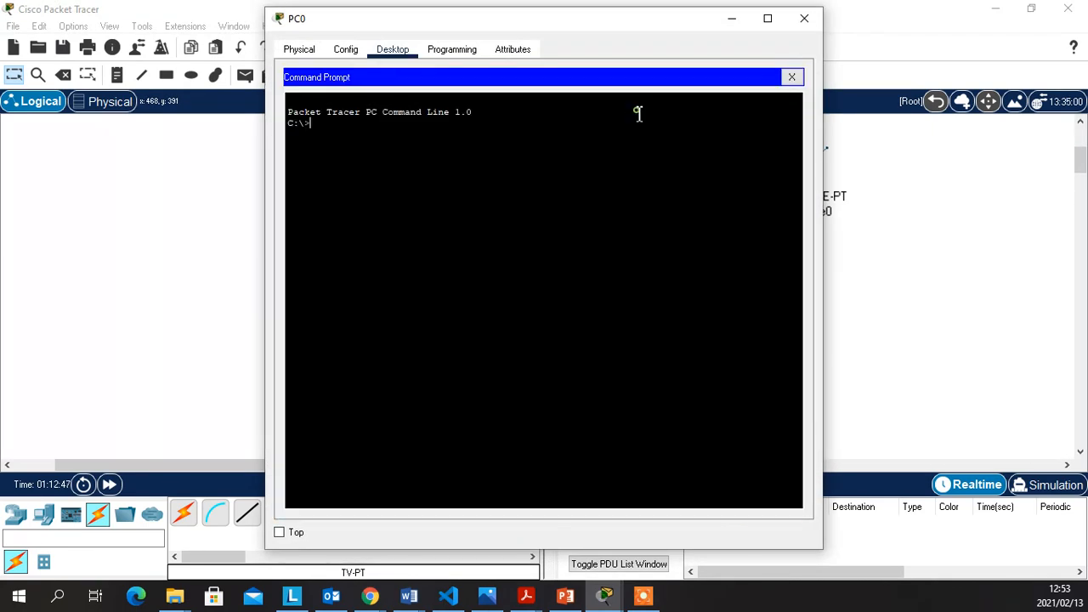
pyautogui.click(795, 77)
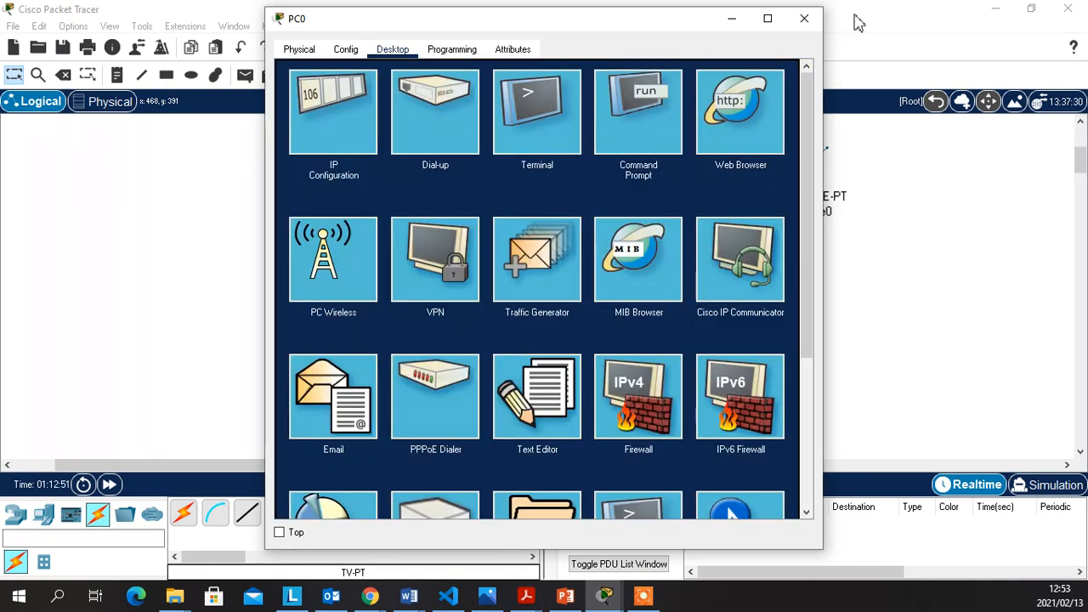
pyautogui.click(804, 18)
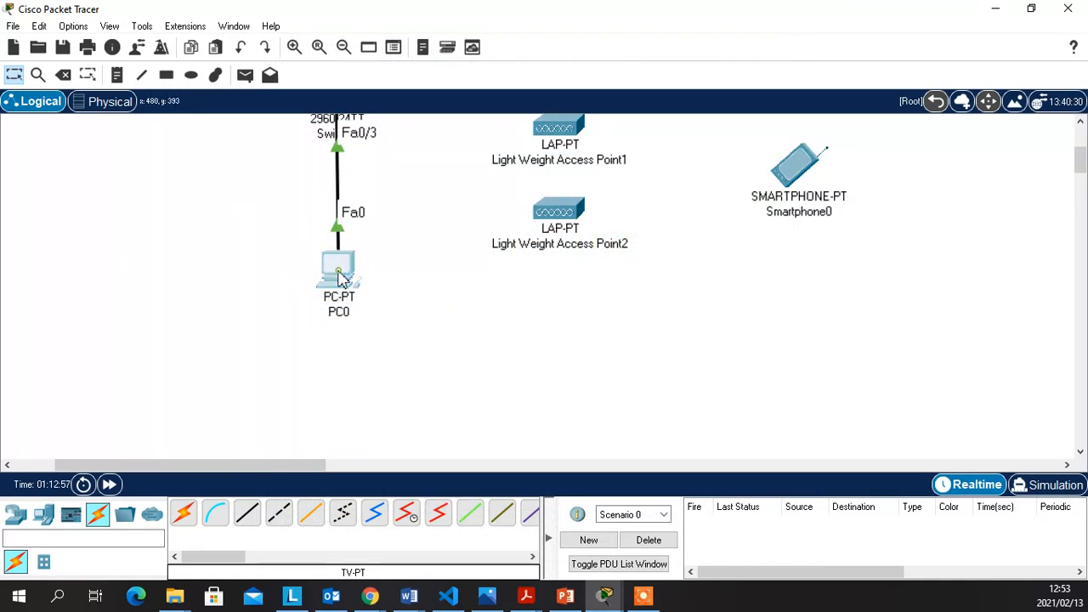
pyautogui.click(340, 274)
# Ping the controller at 10.0.0.11 from PC0's command prompt
pyautogui.click(634, 128)
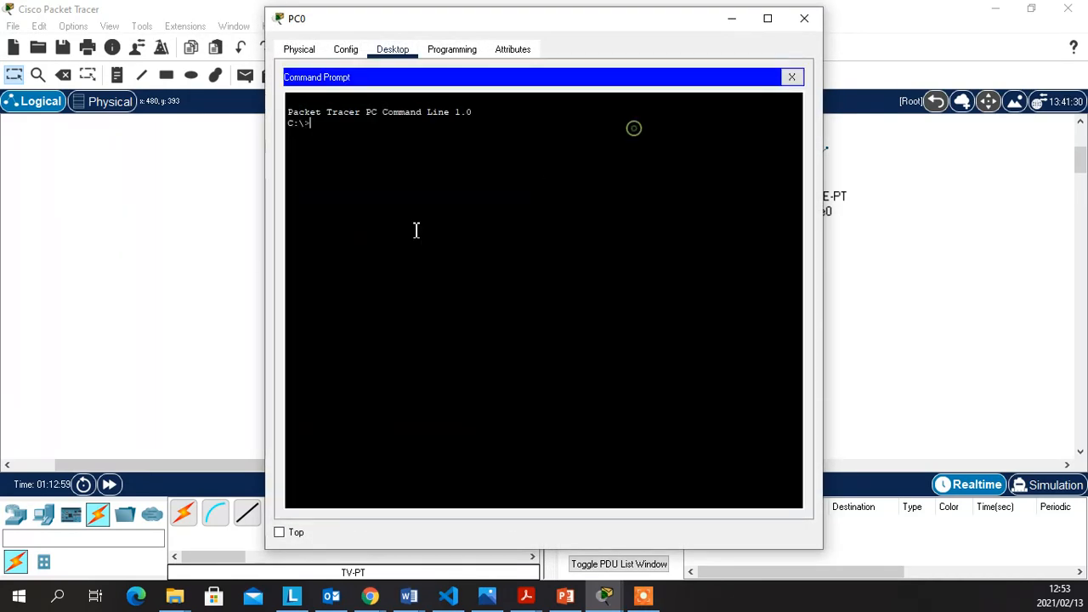
pyautogui.write('ping')
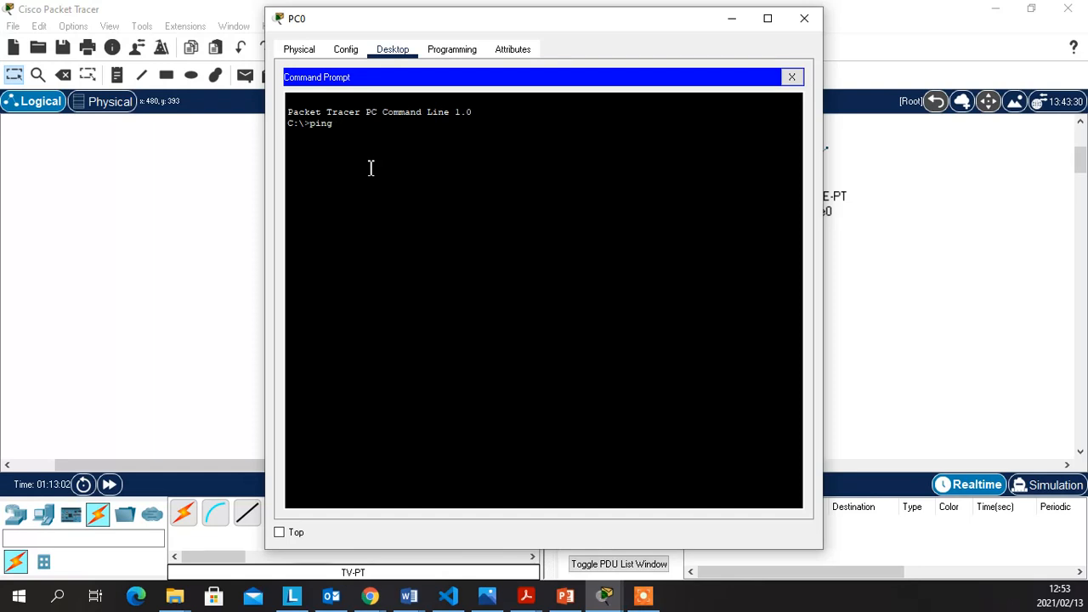
pyautogui.write(' 10.0.0.')
pyautogui.write('11')
pyautogui.press('Return')
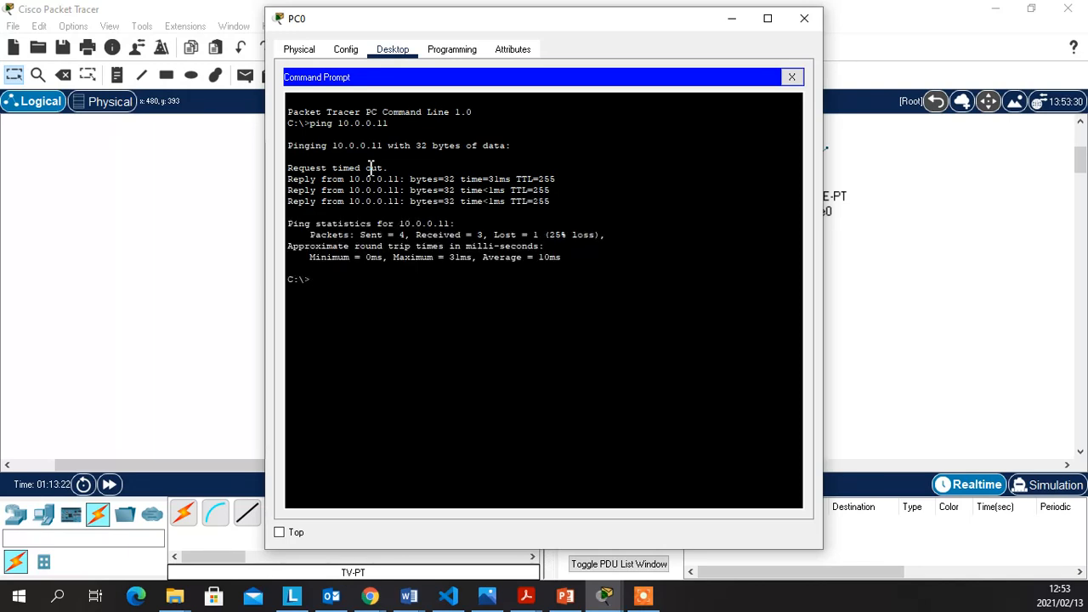
# Rerun the same ping against 10.0.0.10
pyautogui.press('Up')
pyautogui.press('BackSpace')
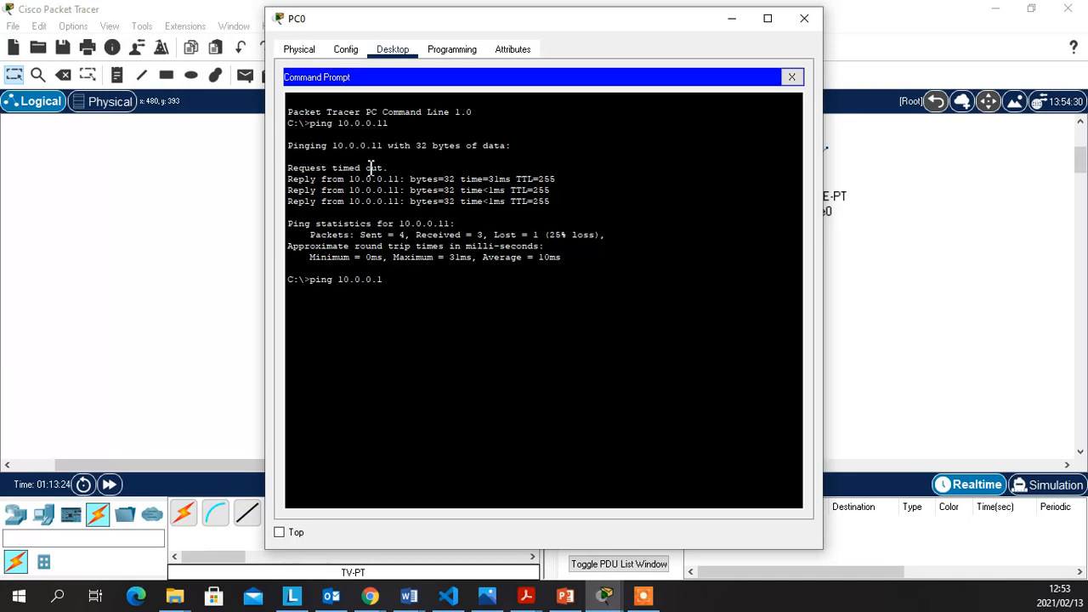
pyautogui.write('0')
pyautogui.press('Return')
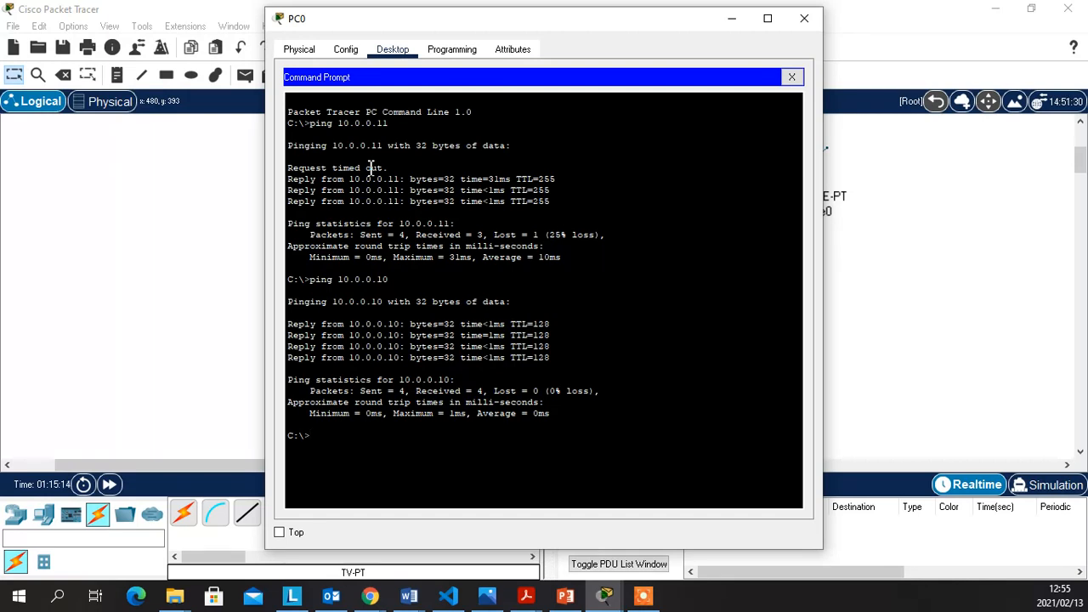
# Close the command prompt and load 10.0.0.10 in PC0's web browser
pyautogui.click(792, 78)
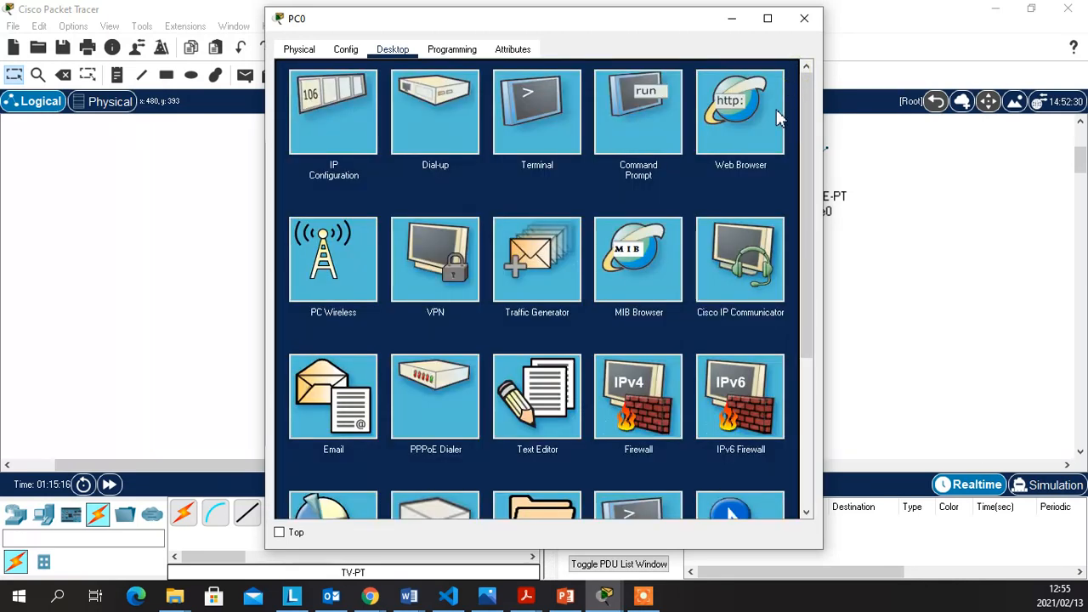
pyautogui.click(736, 125)
pyautogui.click(545, 99)
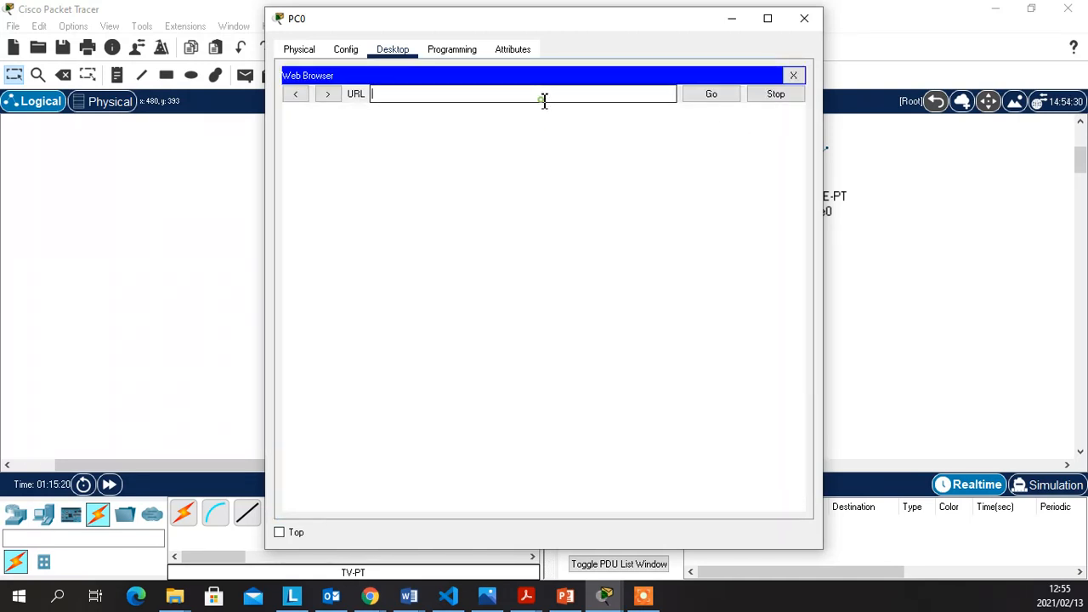
pyautogui.write('10')
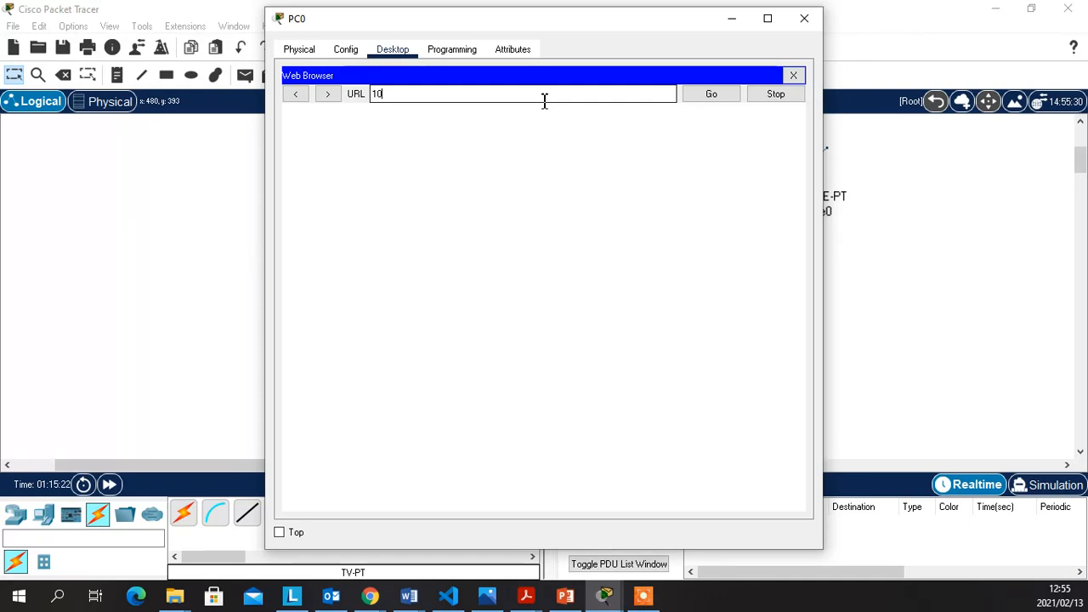
pyautogui.write('.')
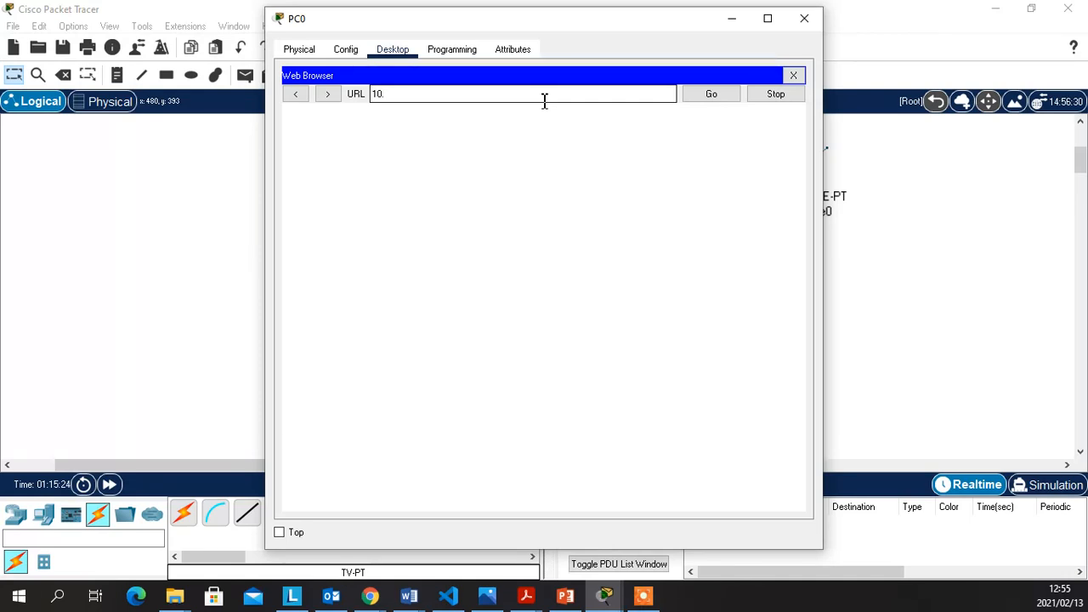
pyautogui.write('0.0.10')
pyautogui.press('Return')
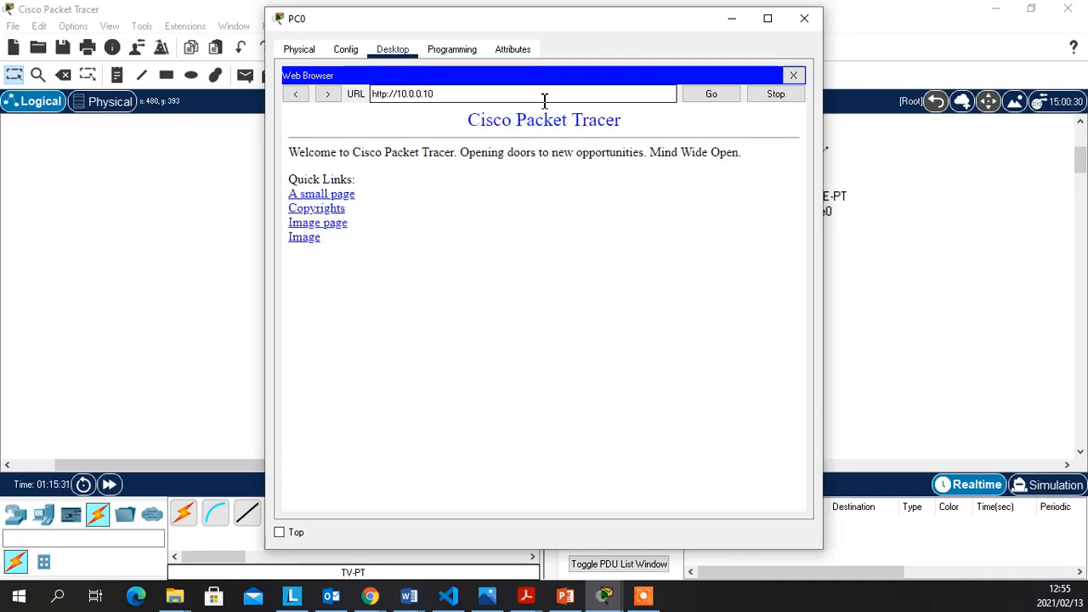
pyautogui.press('BackSpace')
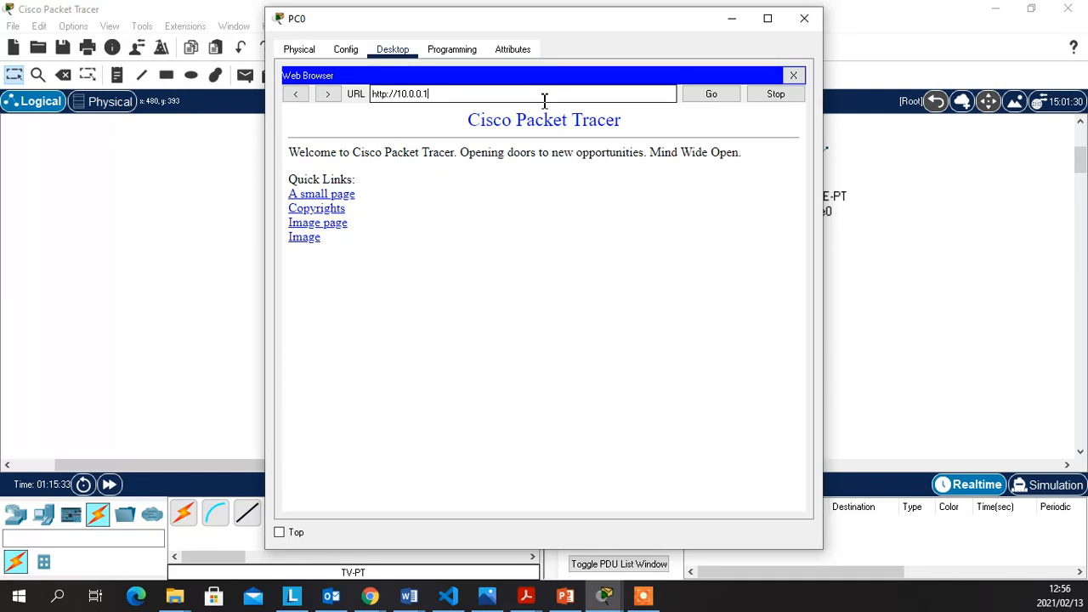
pyautogui.write('1')
pyautogui.press('BackSpace')
pyautogui.press('BackSpace')
pyautogui.press('BackSpace')
pyautogui.press('BackSpace')
pyautogui.press('BackSpace')
pyautogui.press('BackSpace')
pyautogui.press('BackSpace')
pyautogui.press('BackSpace')
pyautogui.press('BackSpace')
pyautogui.press('BackSpace')
pyautogui.press('BackSpace')
pyautogui.press('BackSpace')
pyautogui.press('BackSpace')
pyautogui.press('BackSpace')
pyautogui.press('BackSpace')
pyautogui.write('cisco.com')
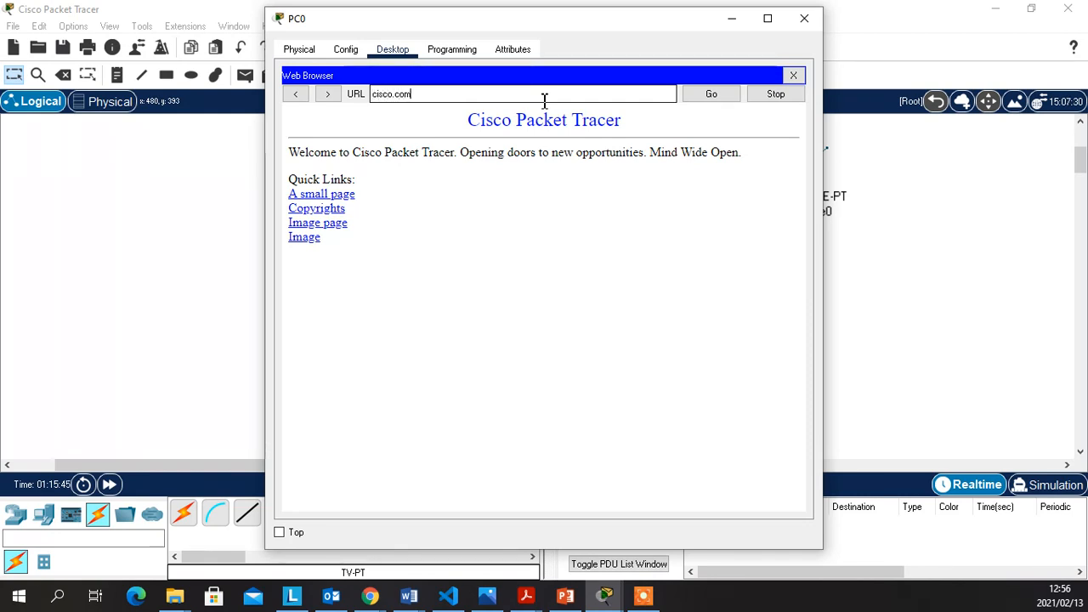
pyautogui.press('Return')
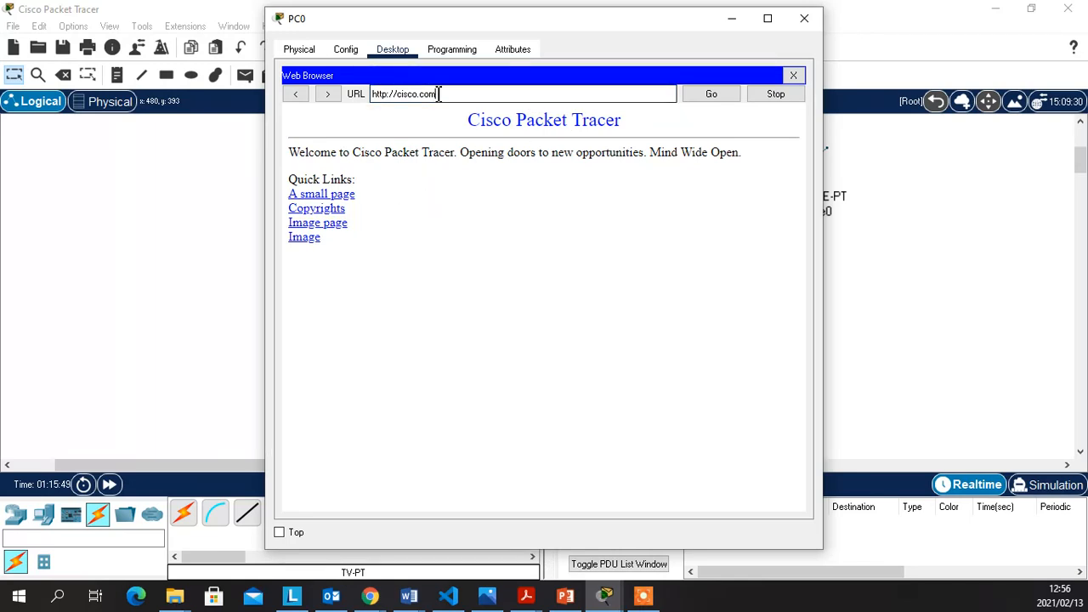
pyautogui.press('BackSpace')
pyautogui.write('10.0.0.11')
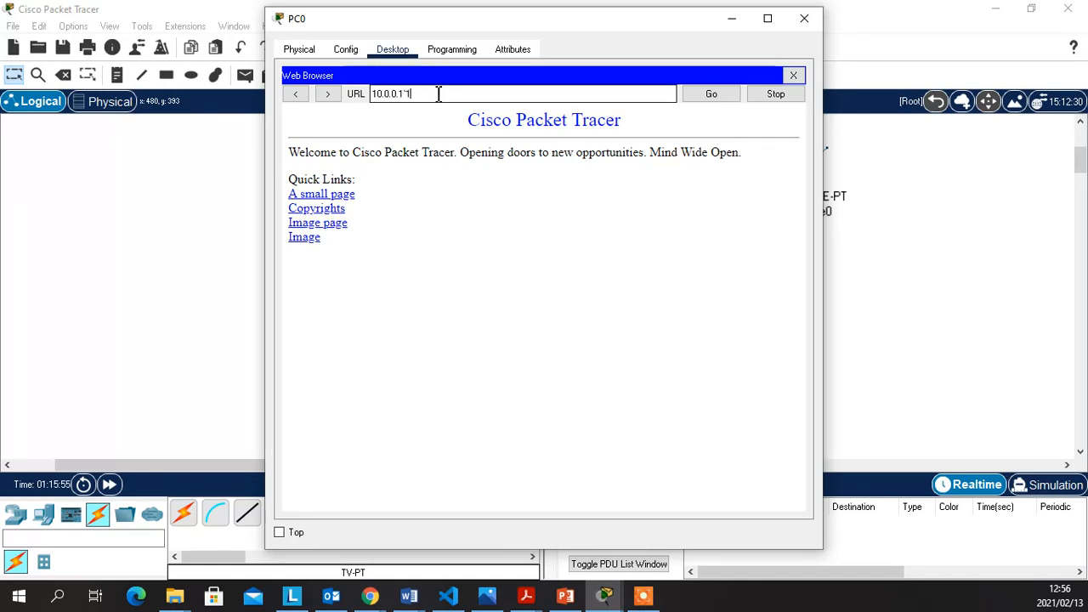
pyautogui.write('1')
pyautogui.press('Return')
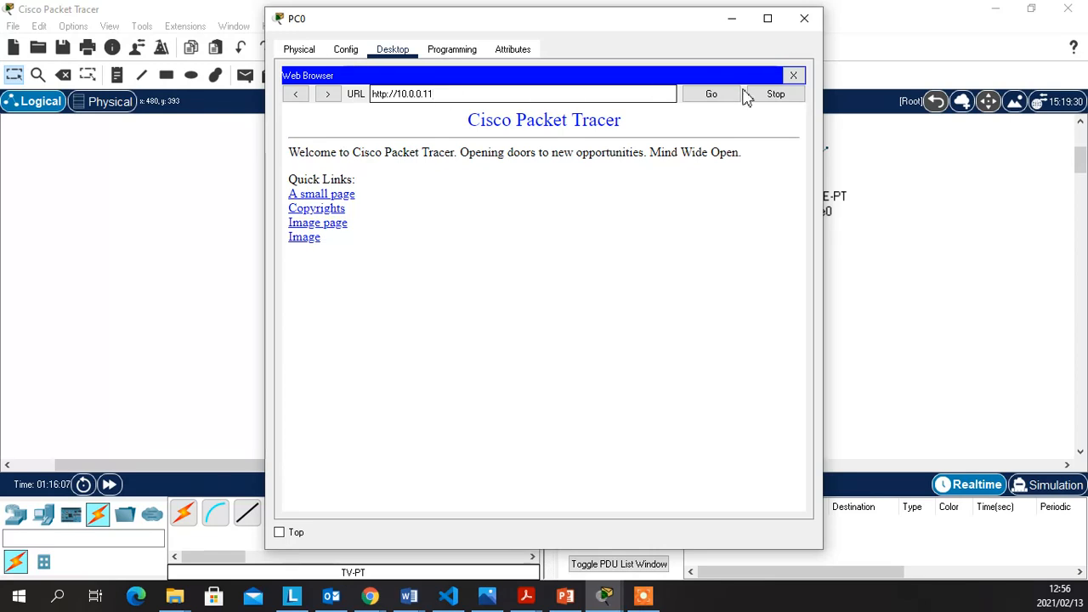
pyautogui.click(712, 96)
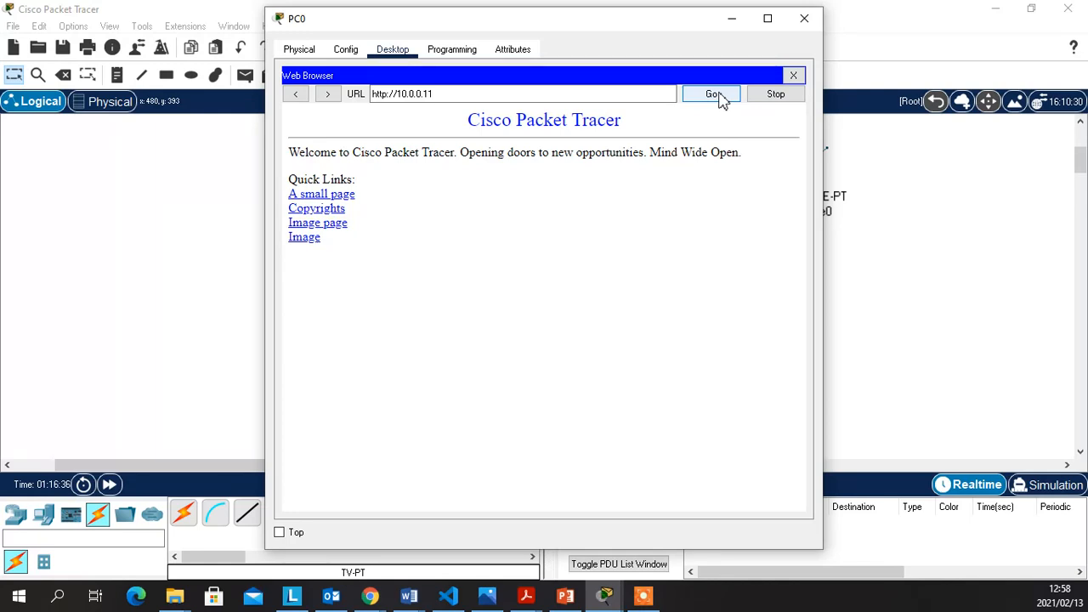
# Load the controller page, maximize PC0's window, and enter 'admin' as the username
pyautogui.click(718, 95)
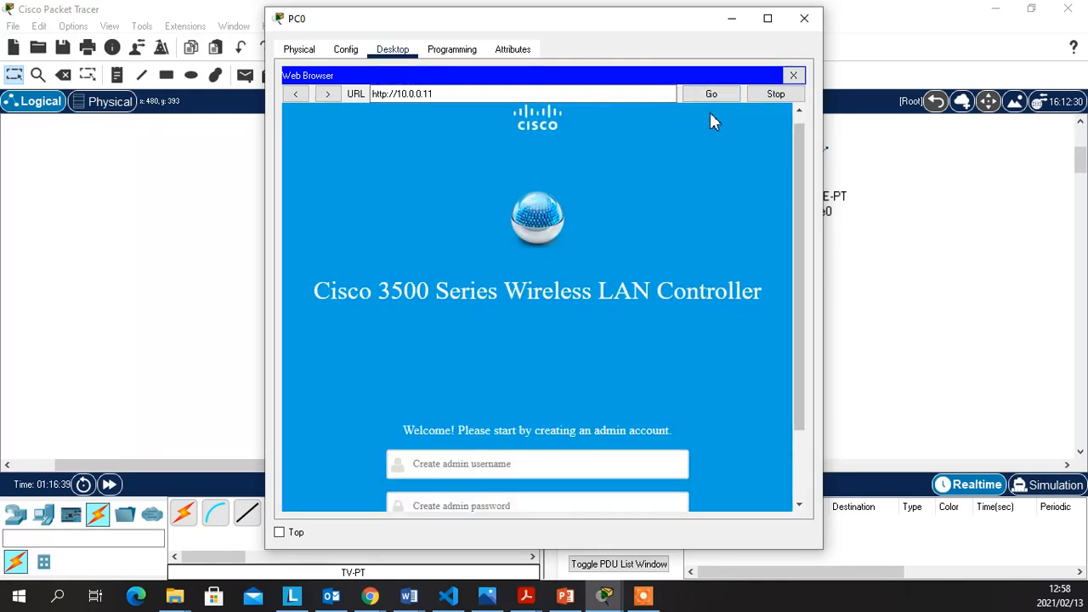
pyautogui.click(767, 18)
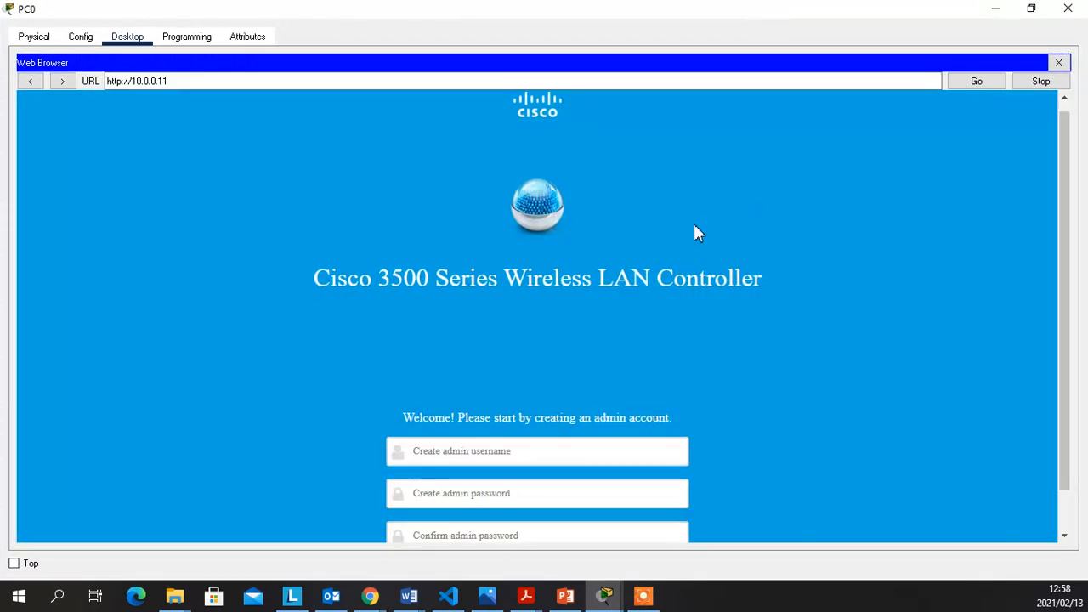
pyautogui.scroll(-1, 595, 259)
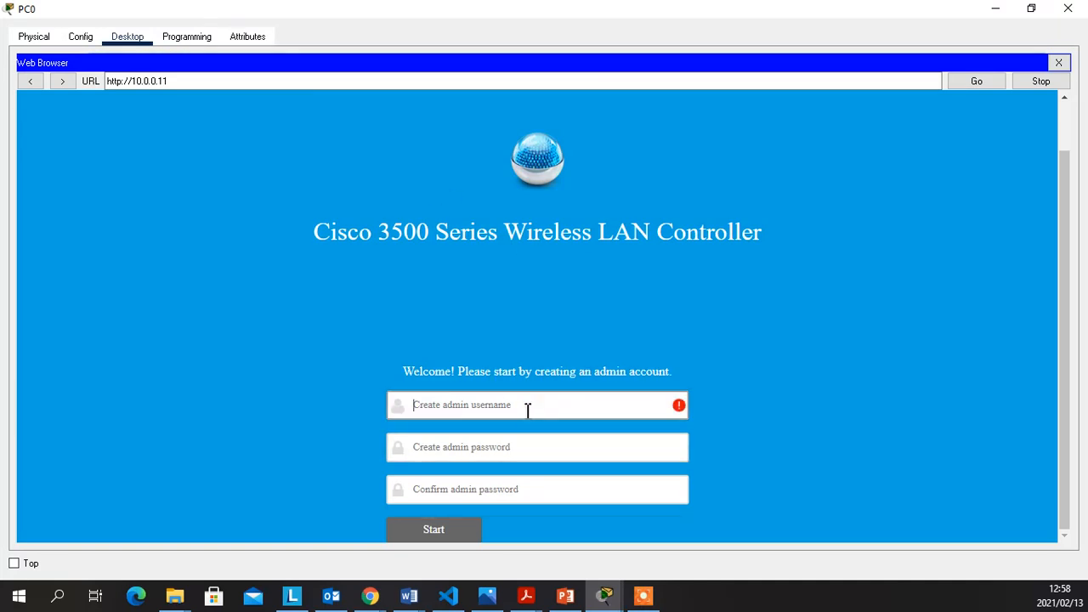
pyautogui.write('admin')
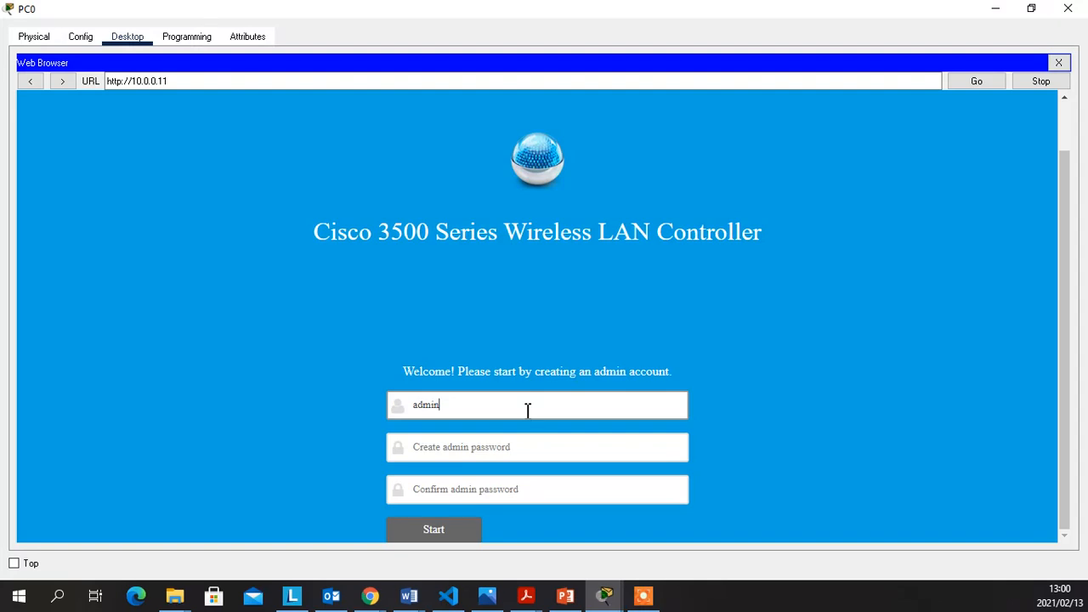
# Enter and confirm the admin password, then submit with Start
pyautogui.click(530, 450)
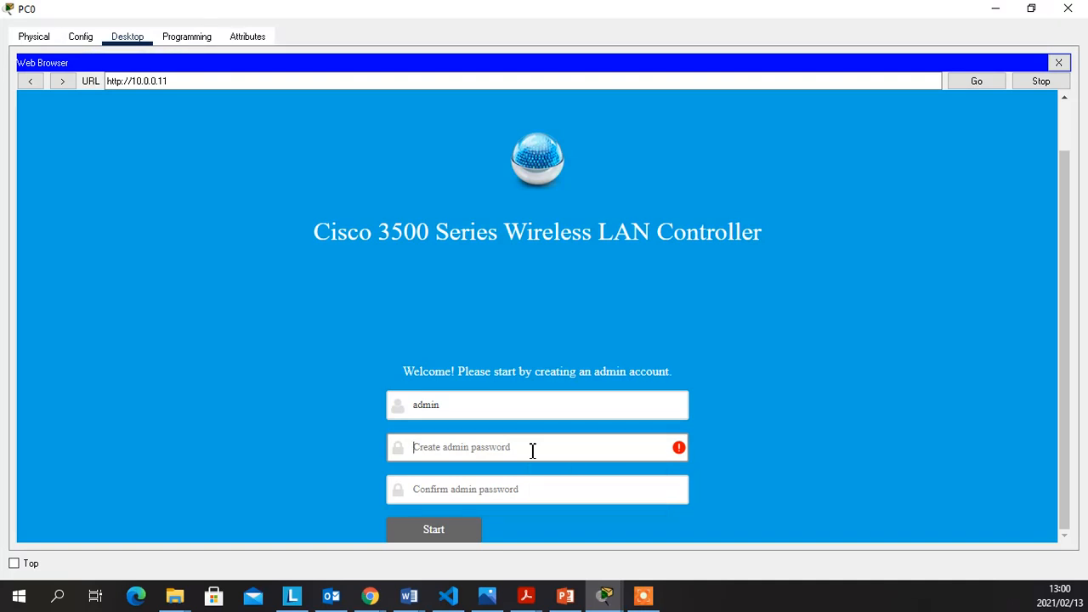
pyautogui.write('Cisco1234')
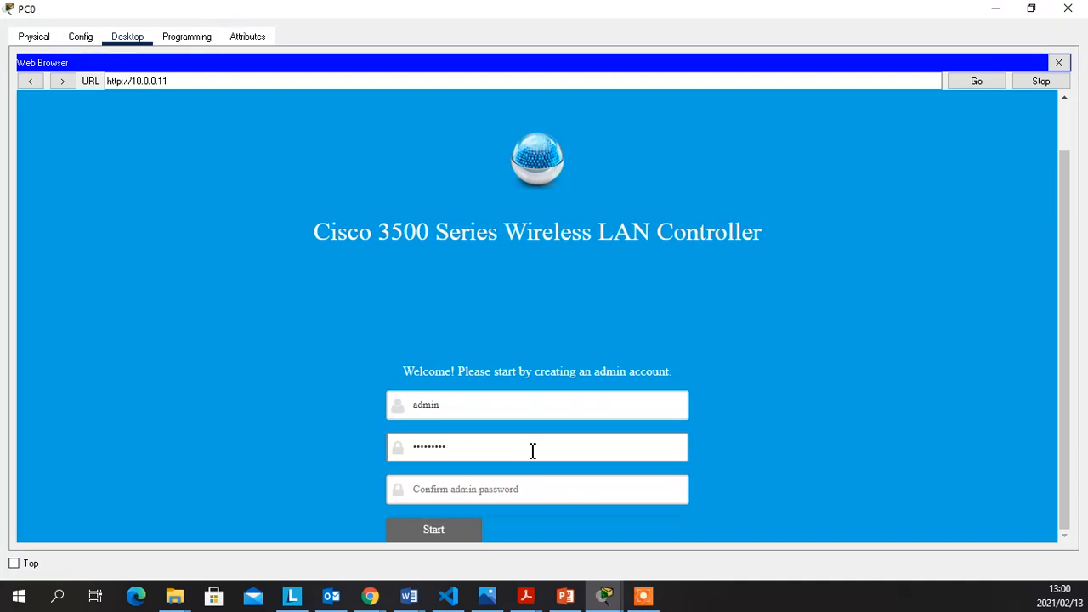
pyautogui.press('Tab')
pyautogui.write('Cisco1')
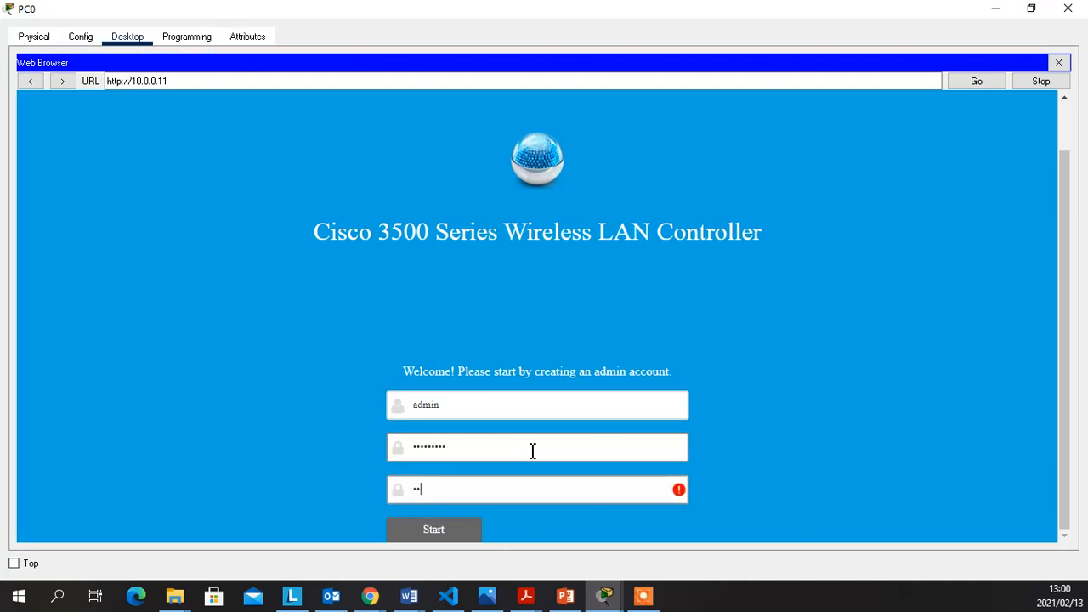
pyautogui.write('234')
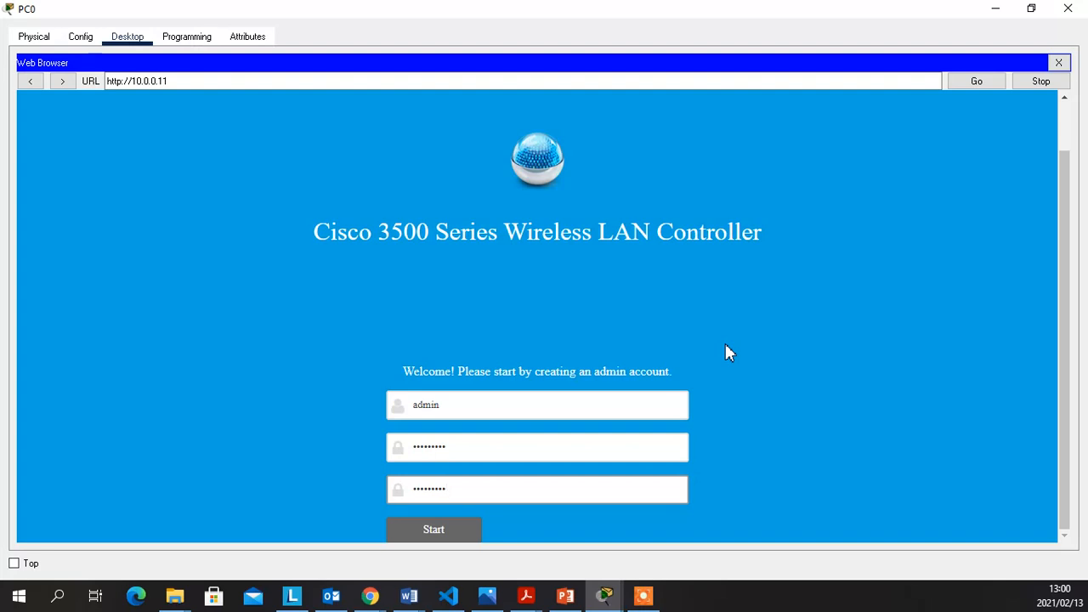
pyautogui.click(430, 532)
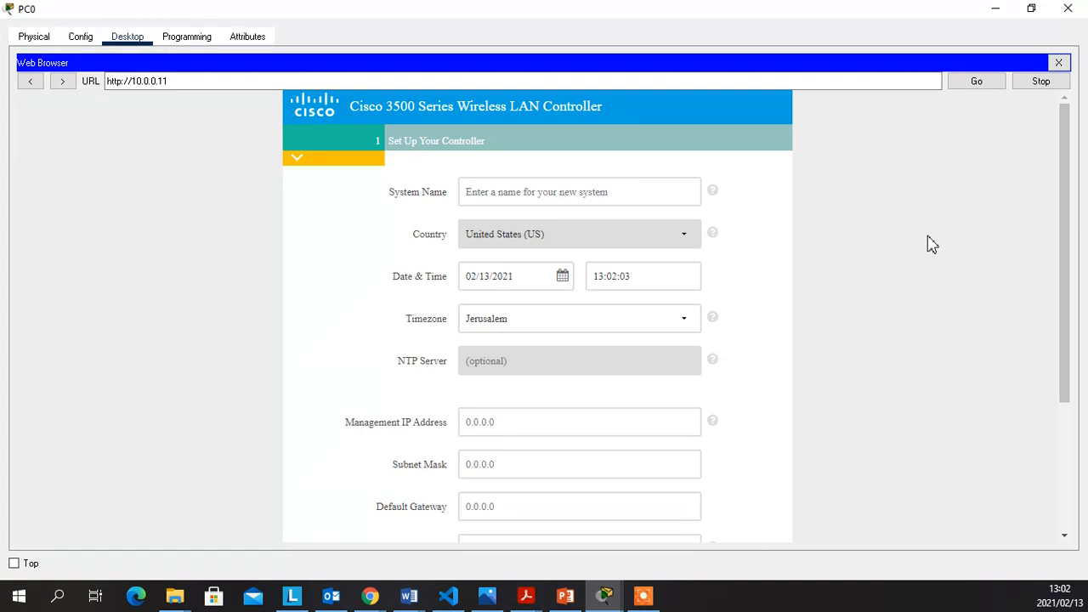
pyautogui.click(488, 195)
pyautogui.write('M')
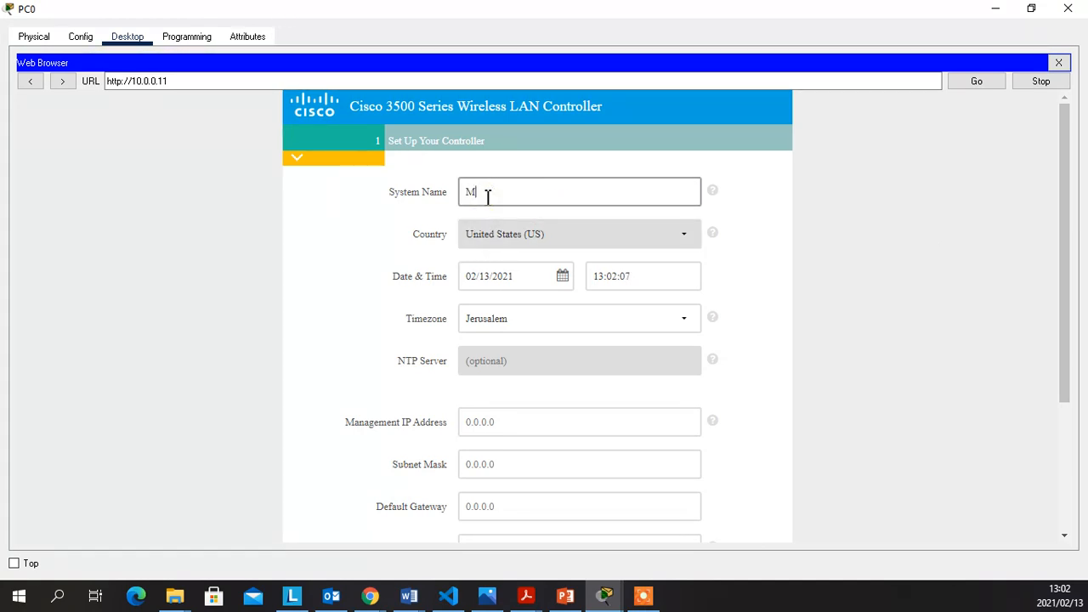
pyautogui.write('y-WLC')
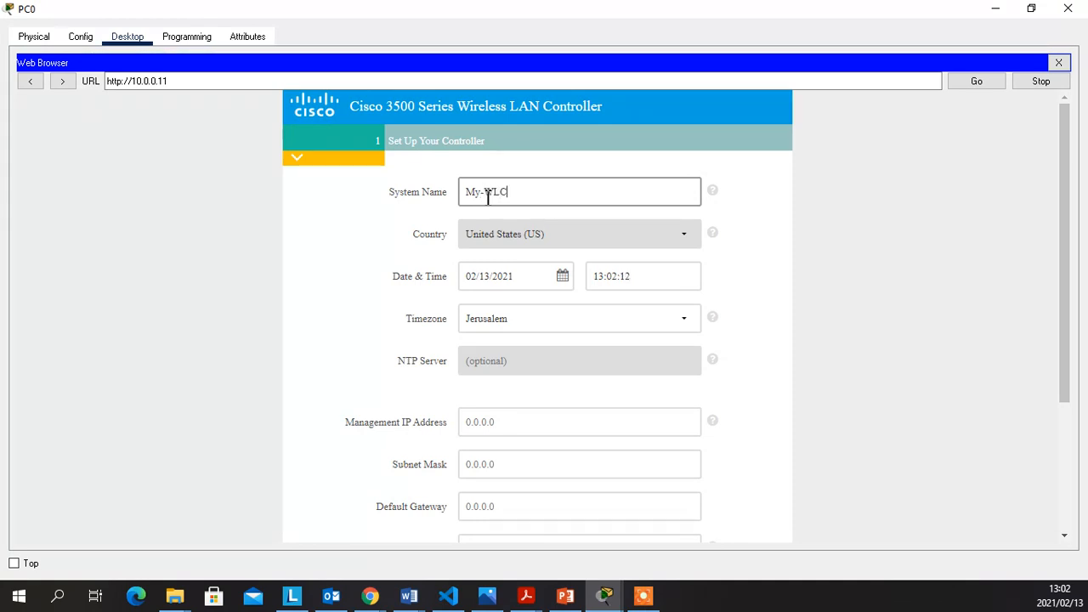
pyautogui.click(834, 280)
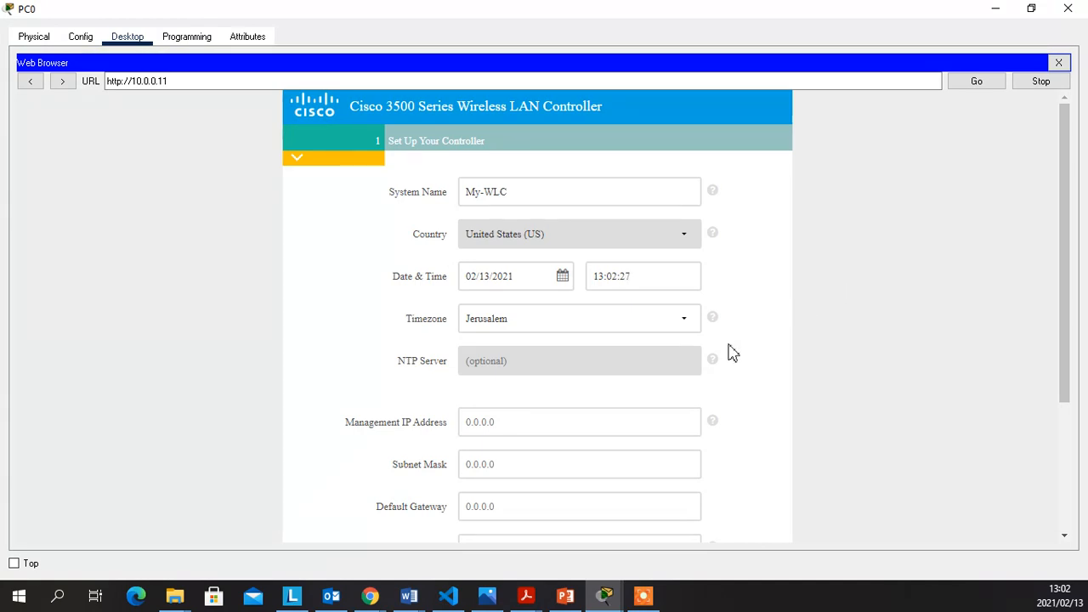
pyautogui.click(684, 318)
pyautogui.scroll(-4, 551, 170)
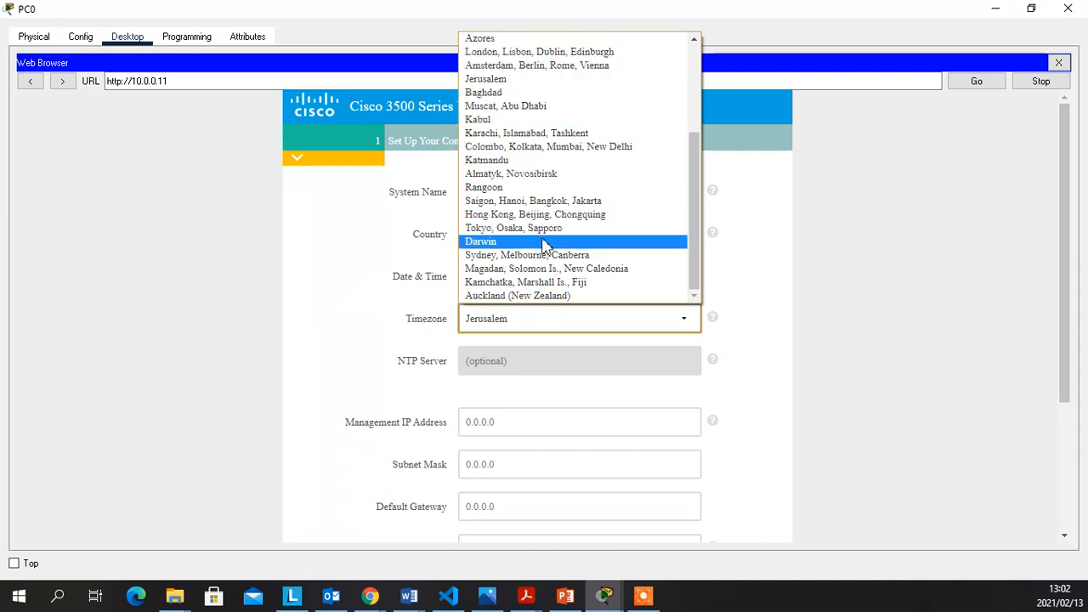
pyautogui.click(820, 261)
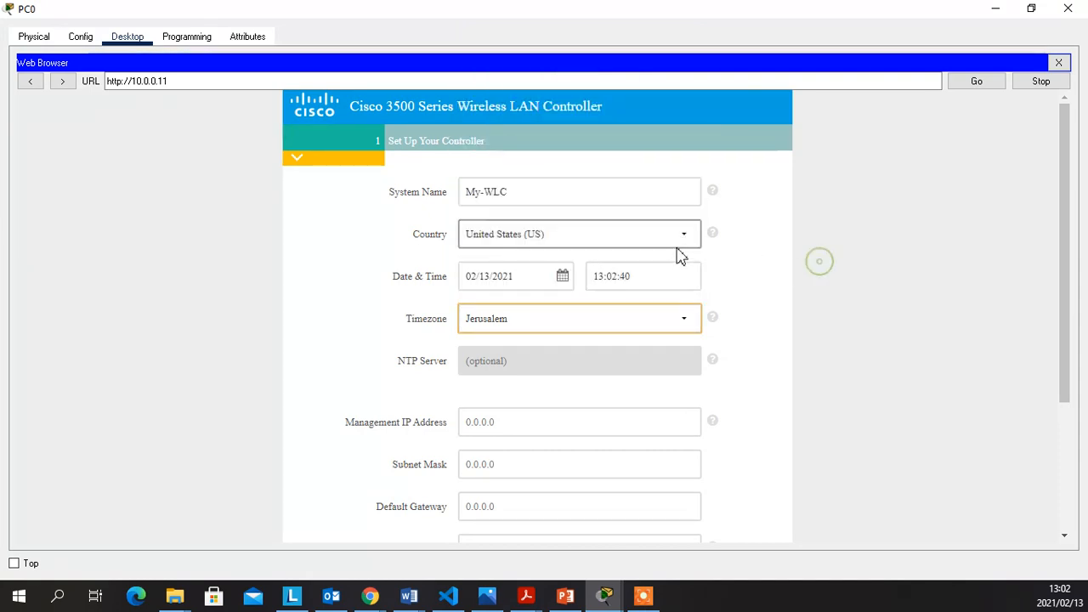
pyautogui.scroll(-3, 753, 280)
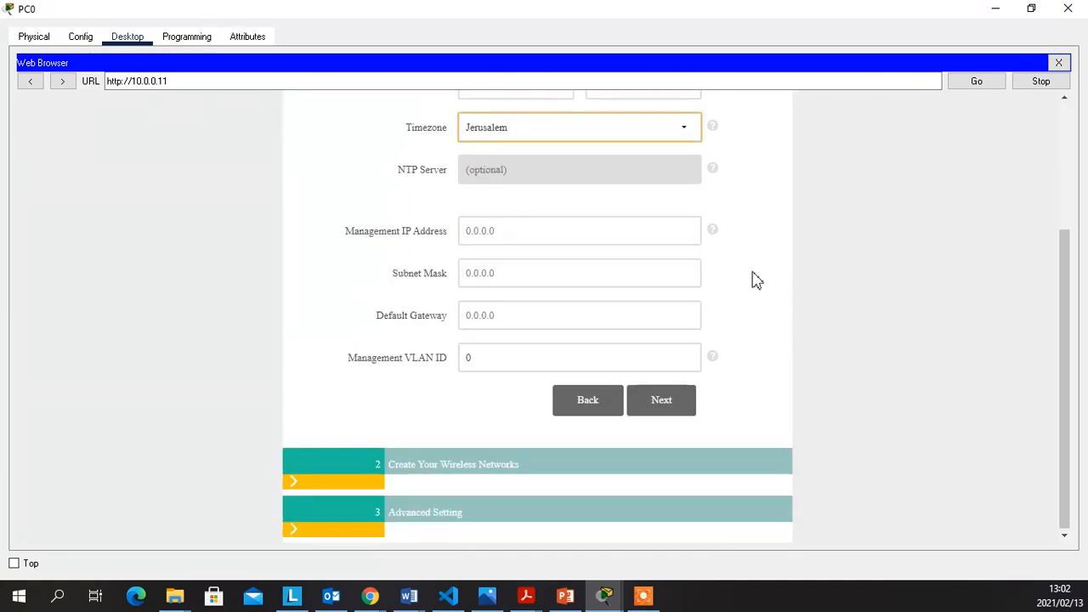
pyautogui.scroll(2, 756, 280)
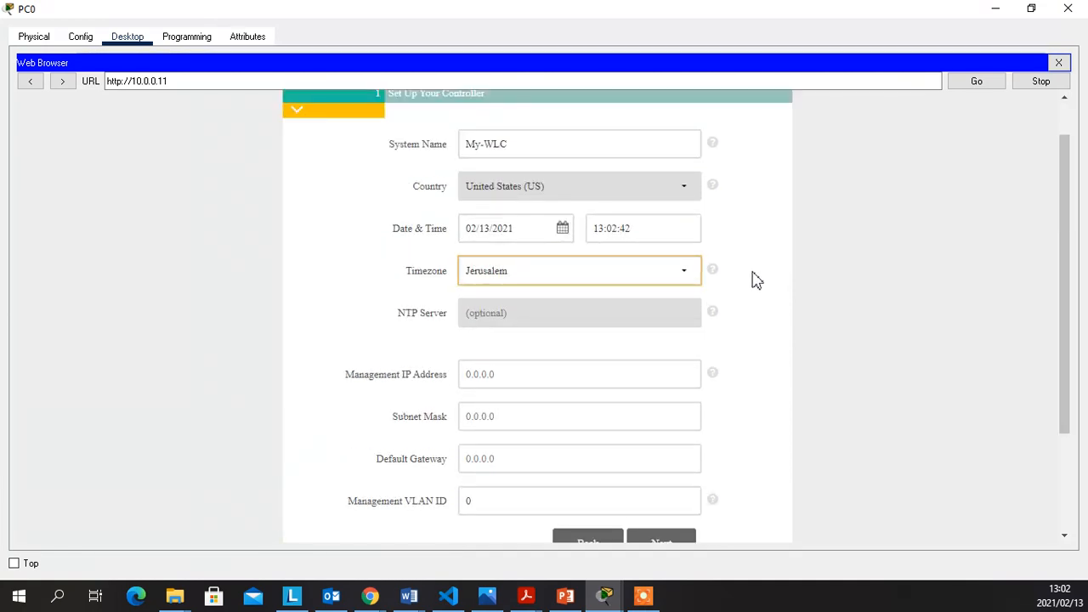
pyautogui.click(680, 190)
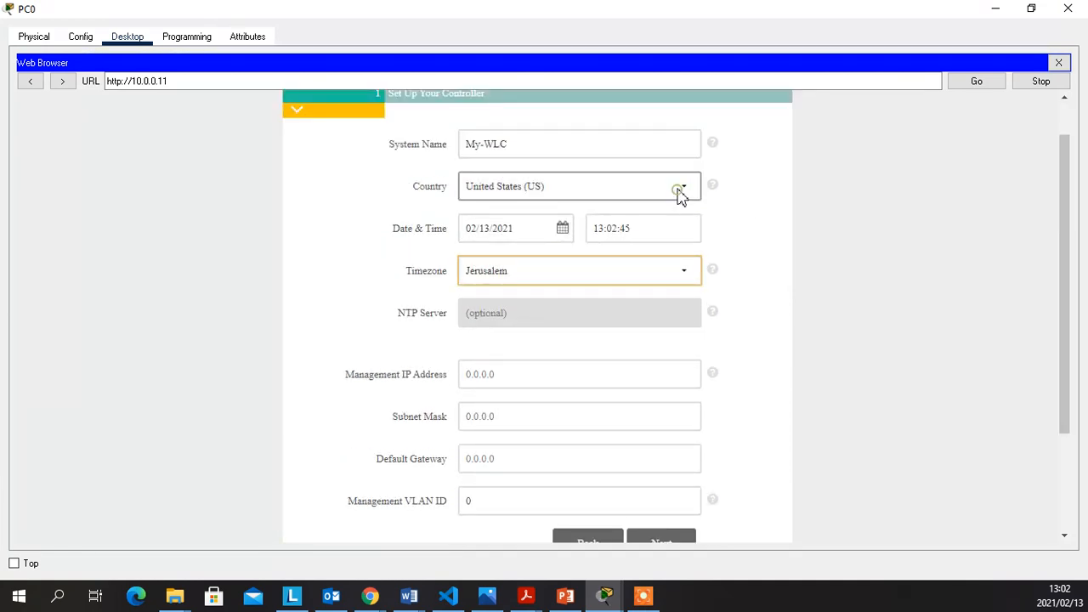
pyautogui.click(682, 273)
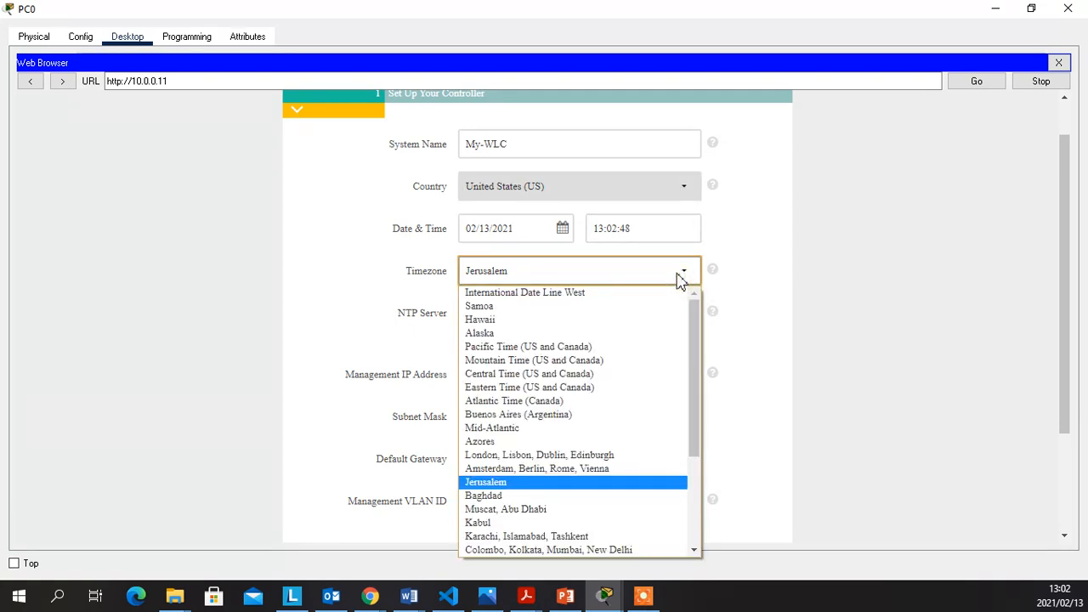
pyautogui.click(769, 271)
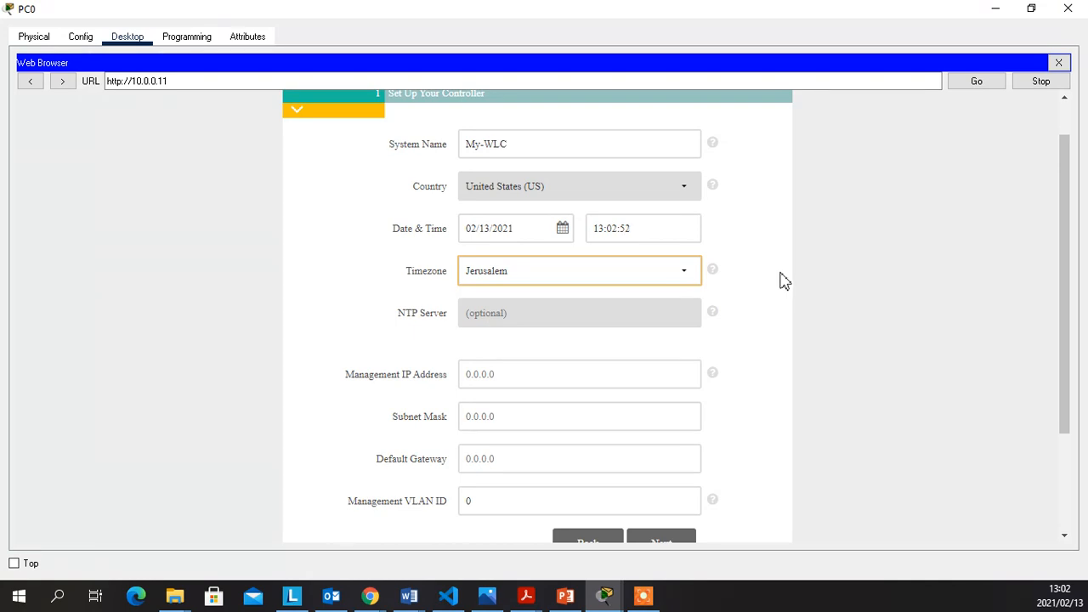
pyautogui.click(689, 276)
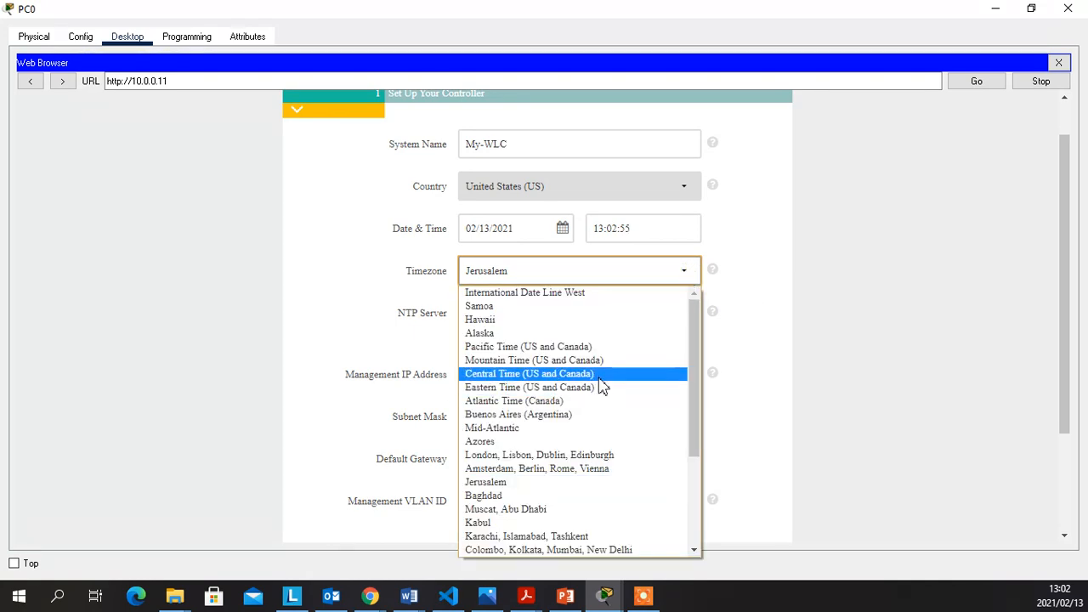
pyautogui.scroll(-1, 601, 384)
pyautogui.scroll(-2, 604, 391)
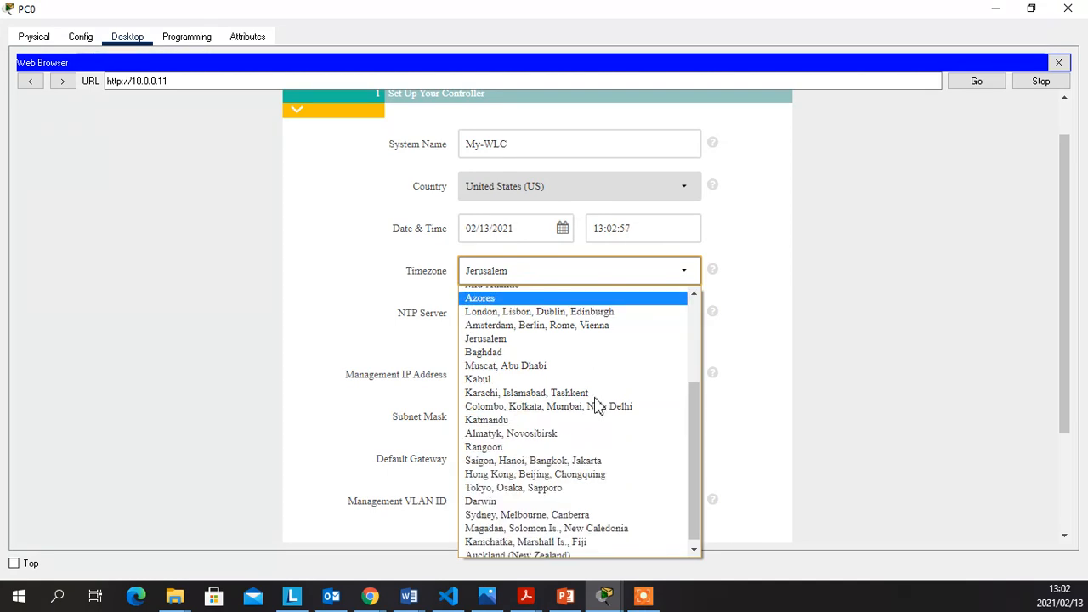
pyautogui.click(863, 340)
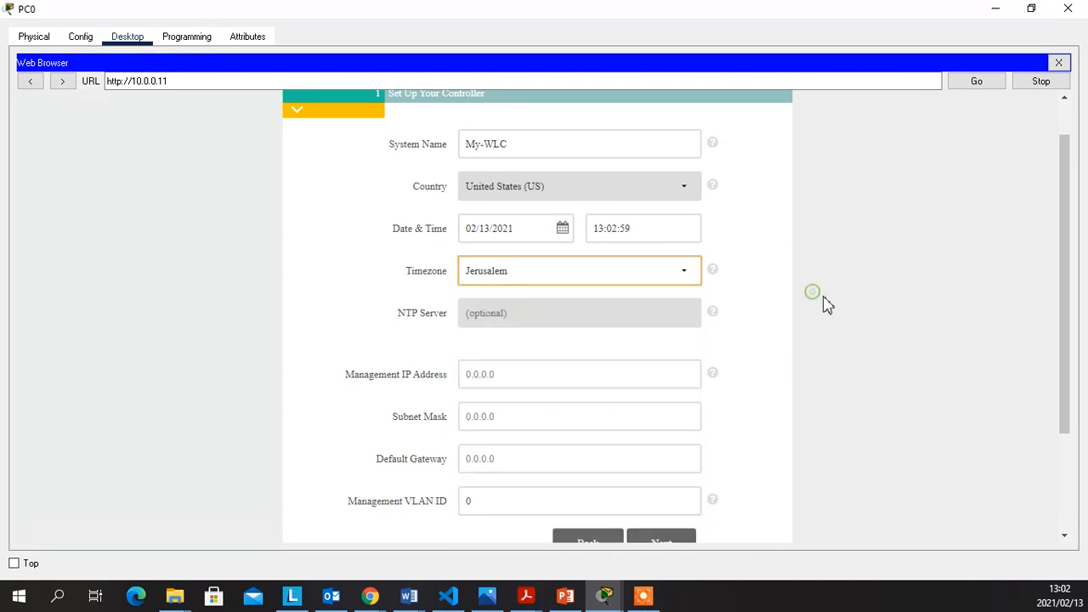
pyautogui.scroll(-1, 758, 337)
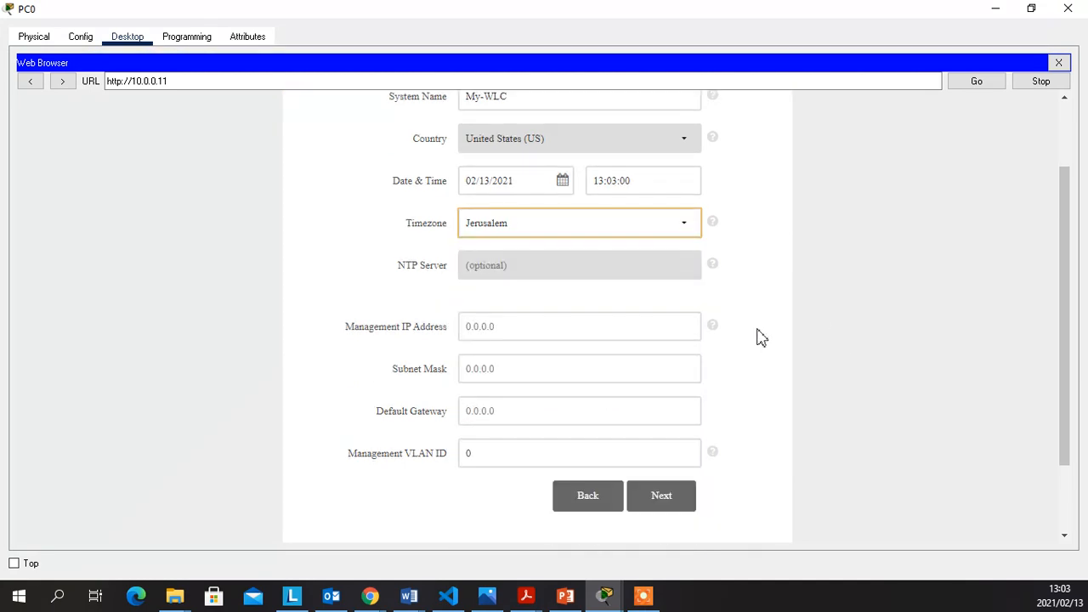
# Enter management IP 10.0.0.11, mask 255.0.0.0 and default gateway 10.0.0.254
pyautogui.click(590, 333)
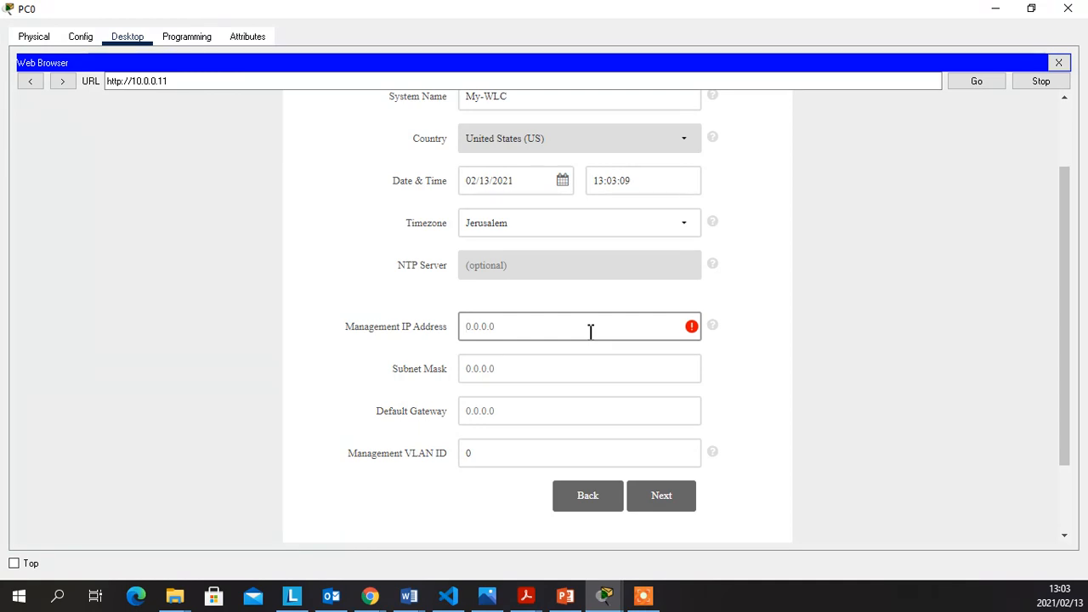
pyautogui.write('10')
pyautogui.write('.')
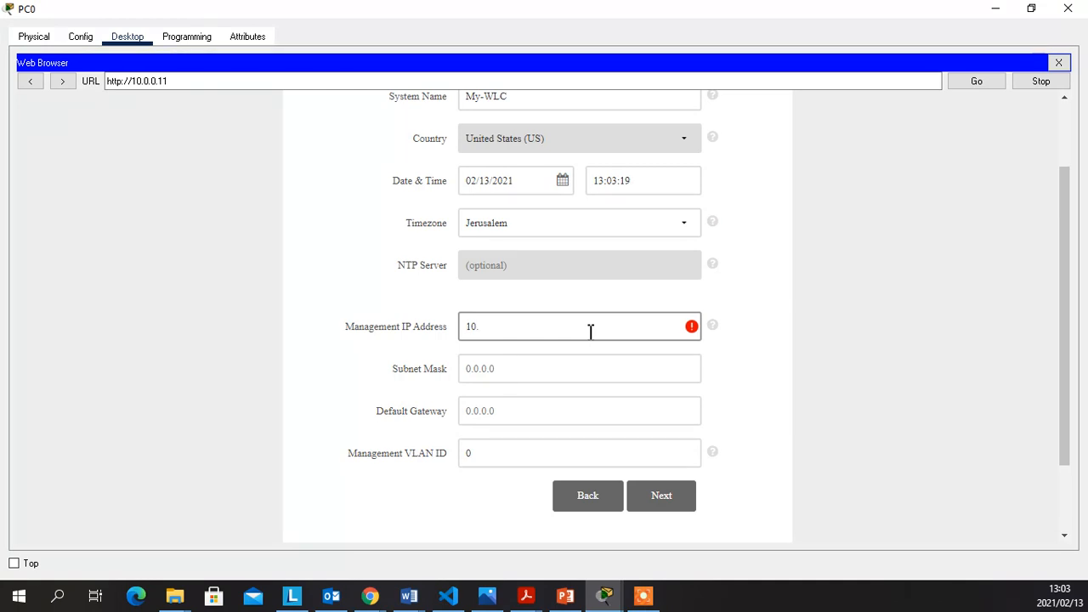
pyautogui.write('0.0.11')
pyautogui.click(581, 372)
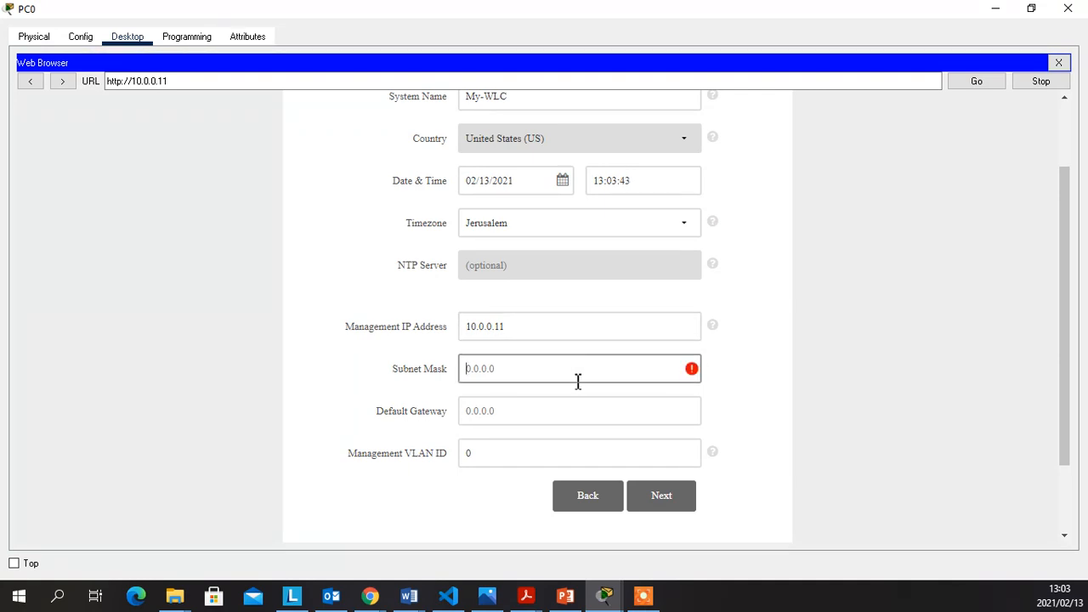
pyautogui.write('255')
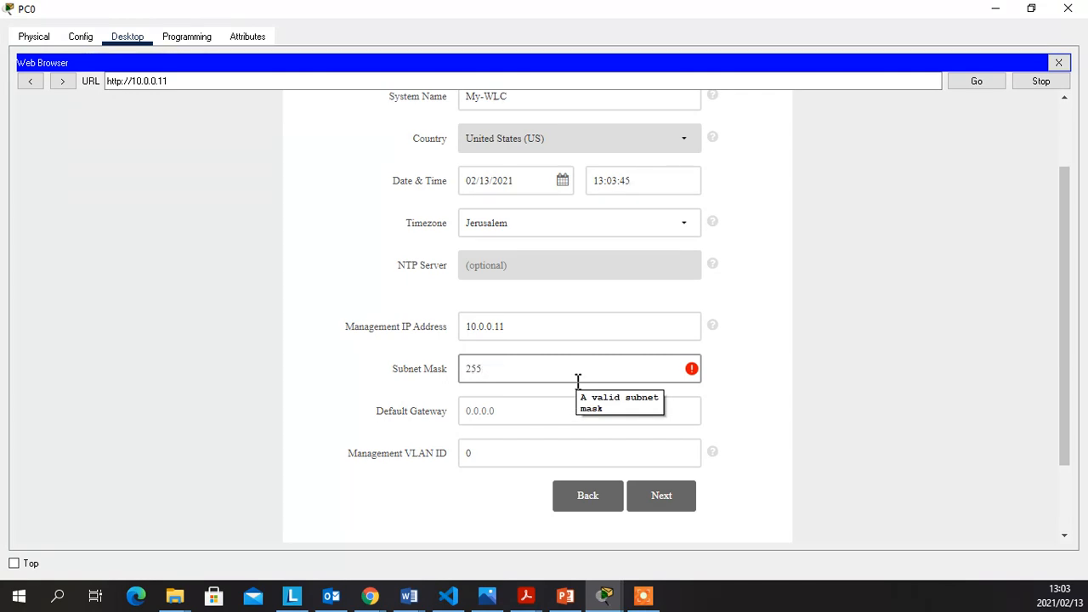
pyautogui.write('.0.0.0')
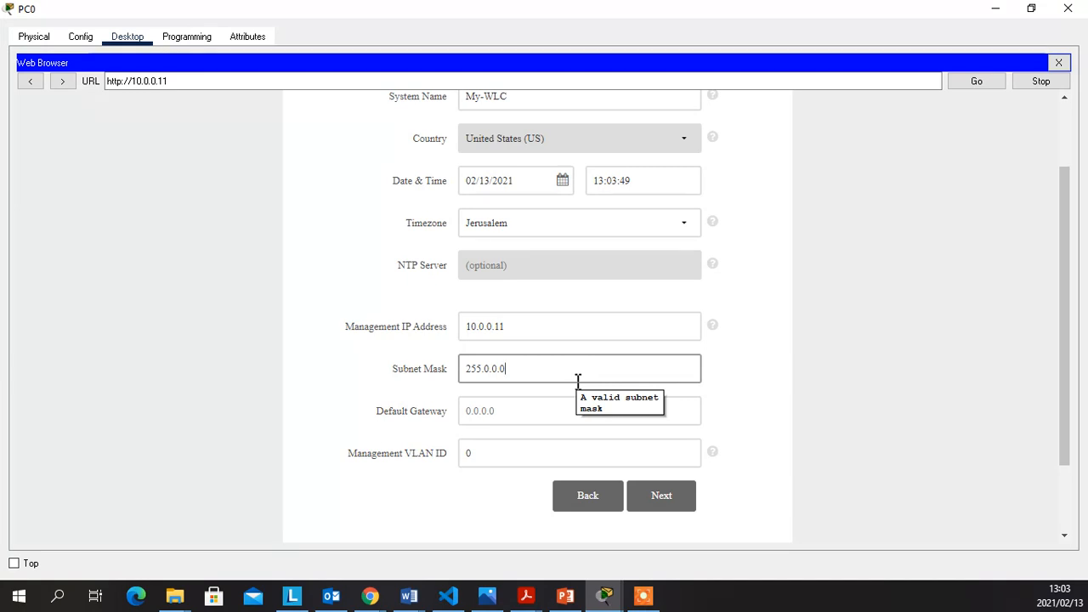
pyautogui.click(565, 410)
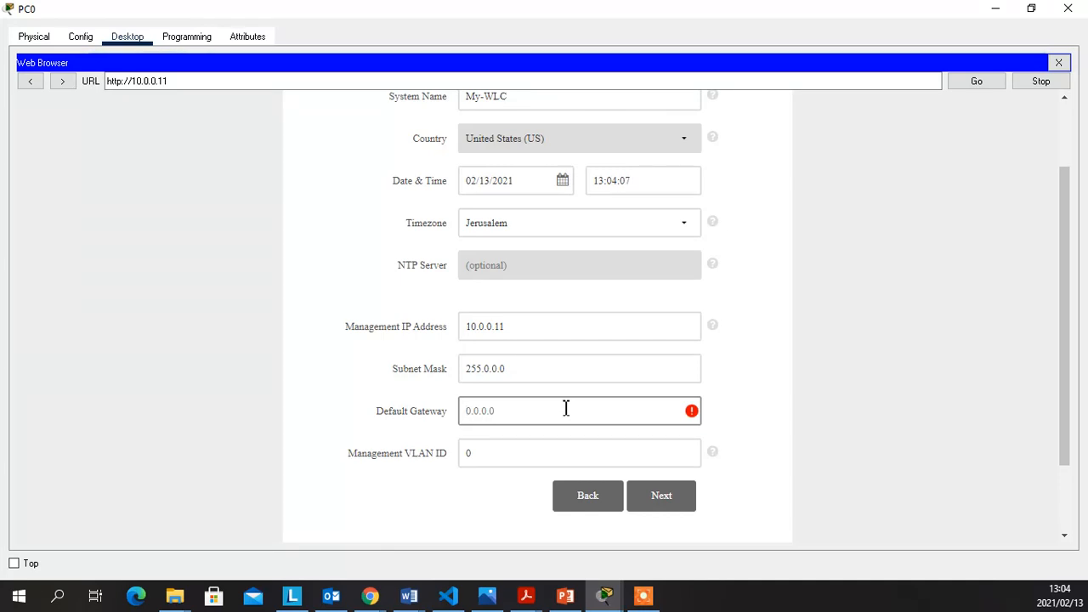
pyautogui.write('10')
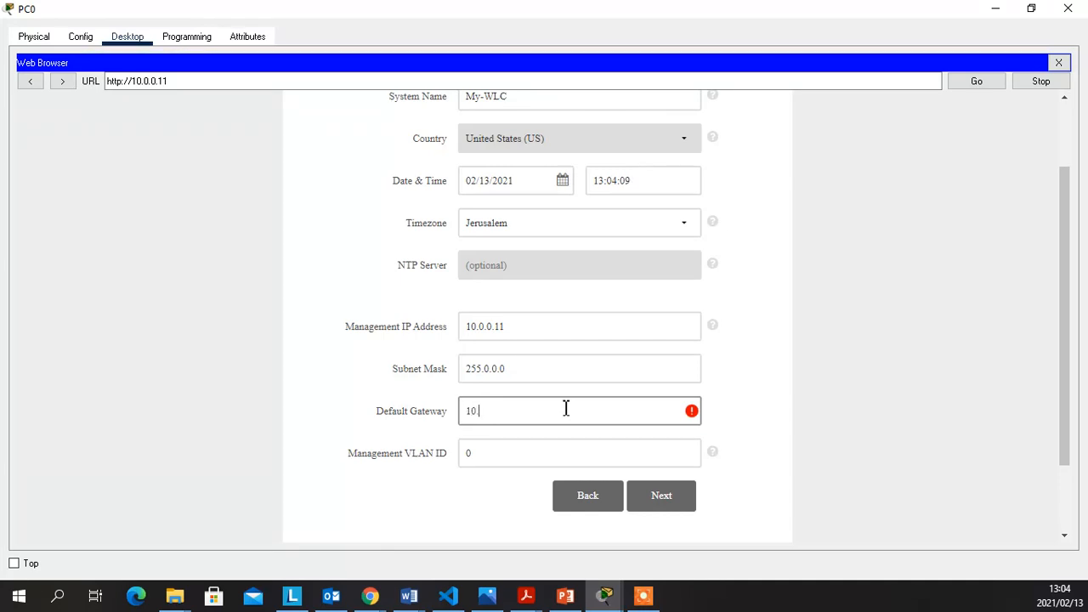
pyautogui.write('.0.0.254')
pyautogui.click(822, 412)
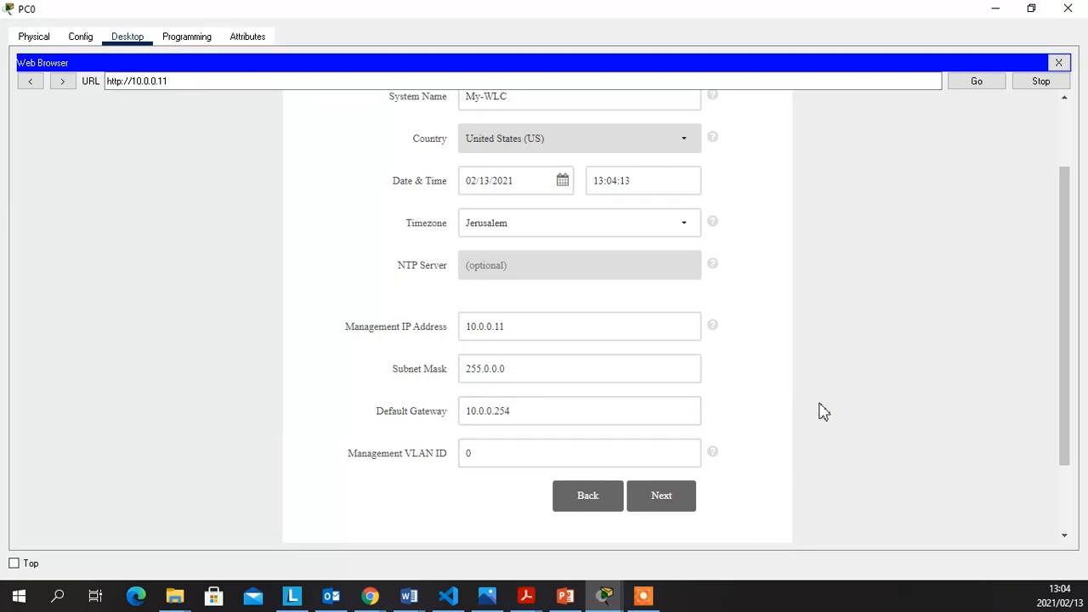
pyautogui.scroll(1, 812, 404)
pyautogui.scroll(-2, 802, 397)
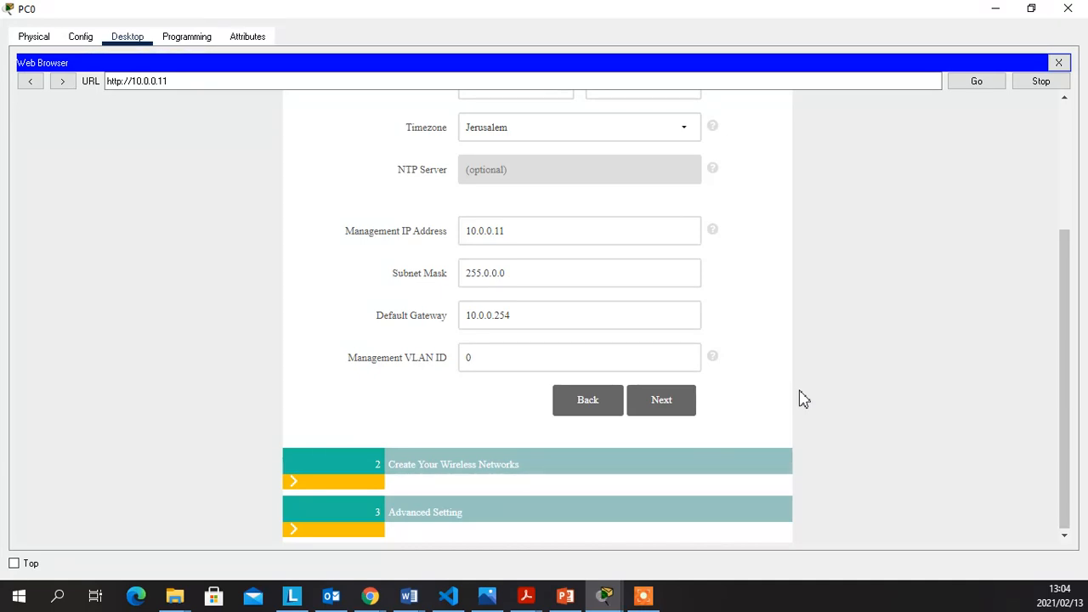
# Scroll down the setup form and advance to step 2 with Next
pyautogui.scroll(2, 804, 398)
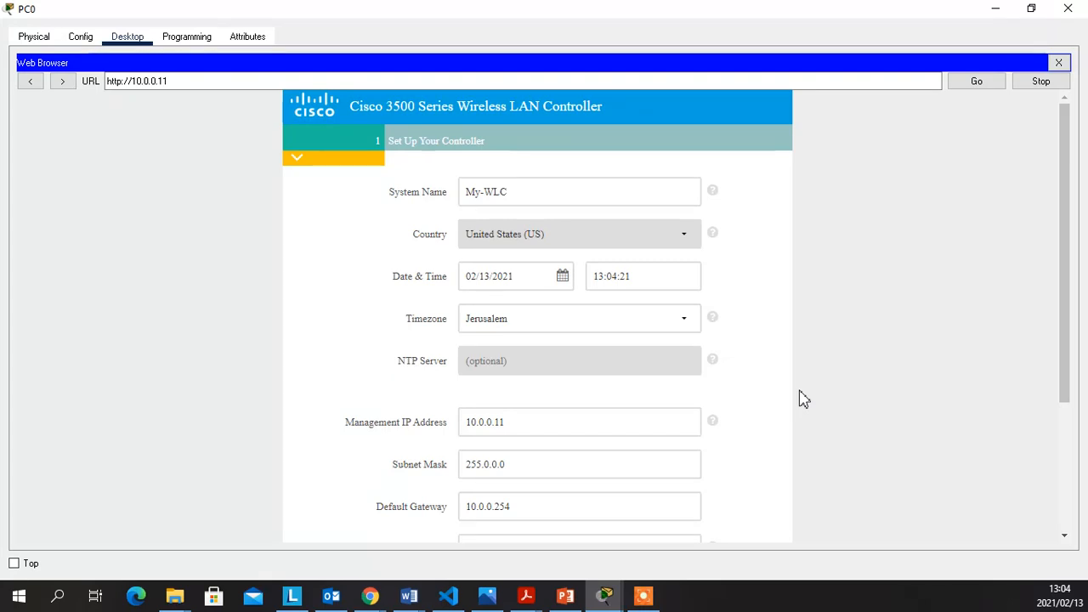
pyautogui.scroll(-2, 803, 398)
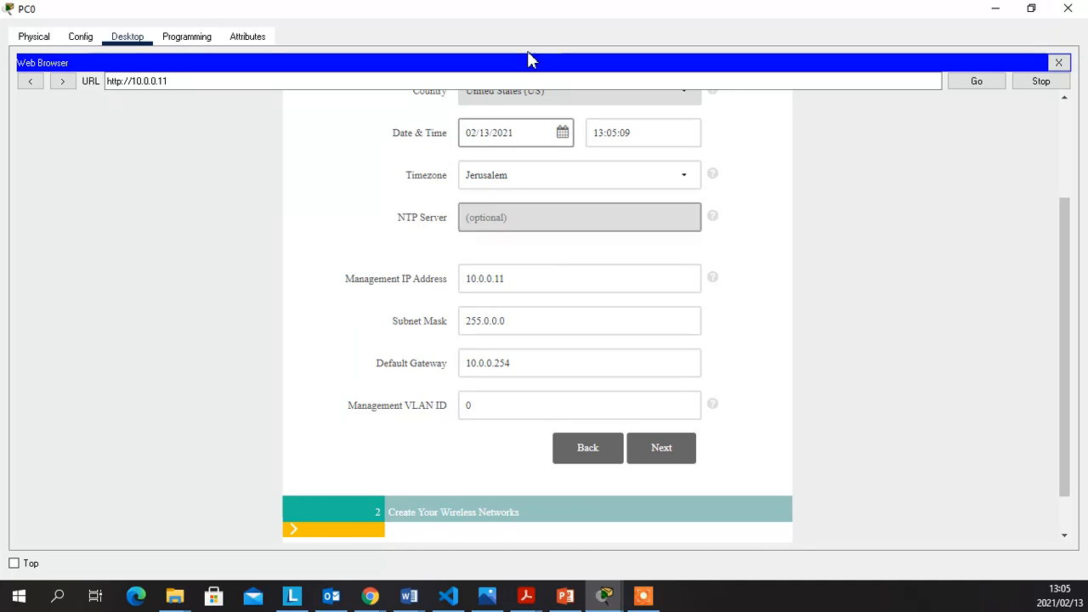
pyautogui.scroll(-1, 775, 326)
pyautogui.scroll(3, 776, 337)
pyautogui.scroll(-1, 757, 372)
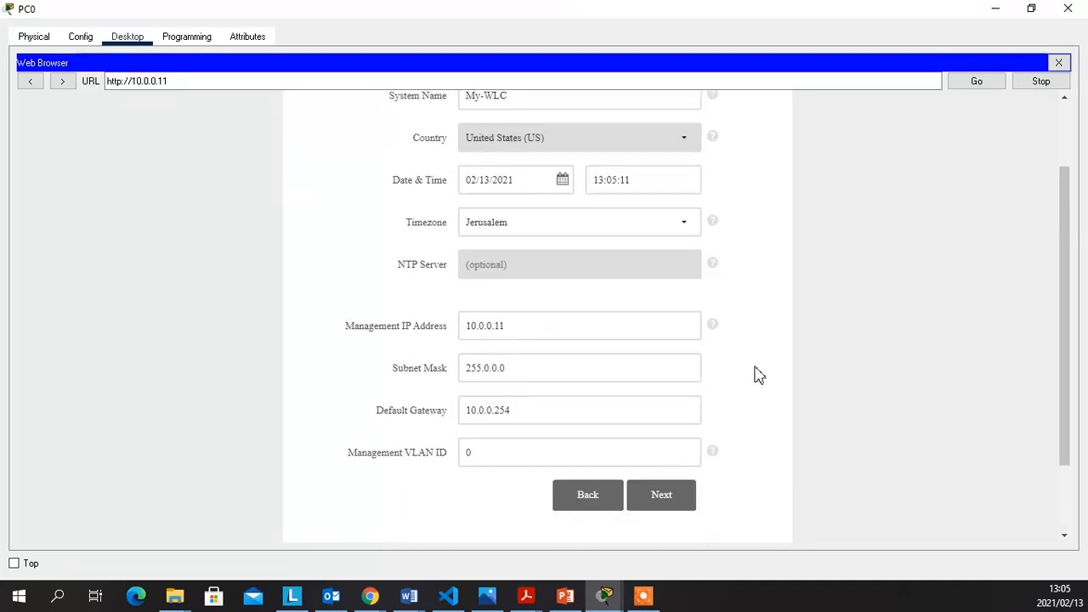
pyautogui.click(679, 503)
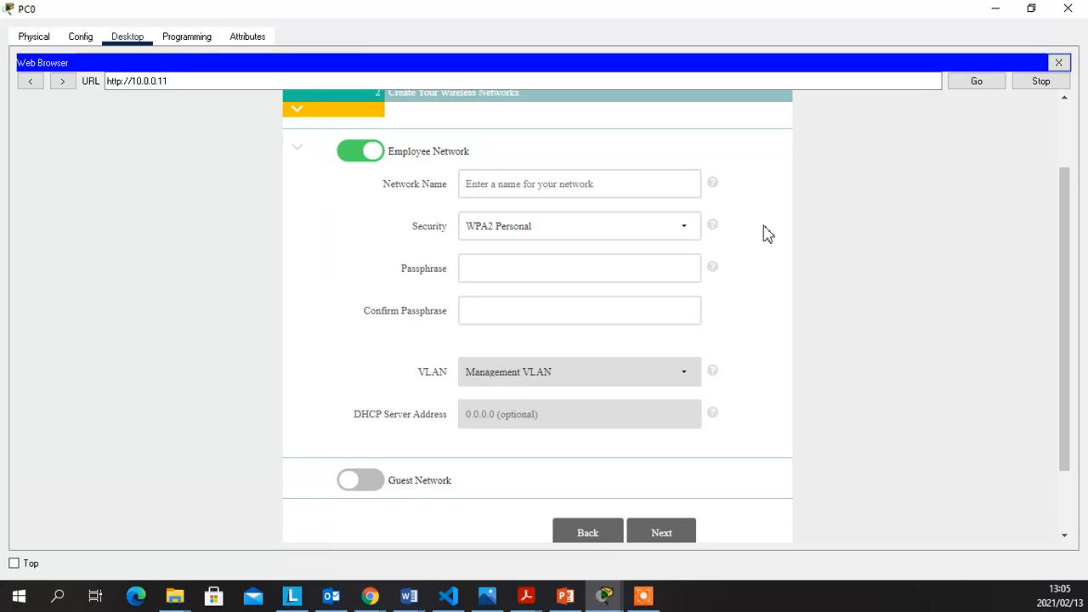
# Name the employee network 'Net1' and pick WPA2 Enterprise as its security
pyautogui.click(663, 188)
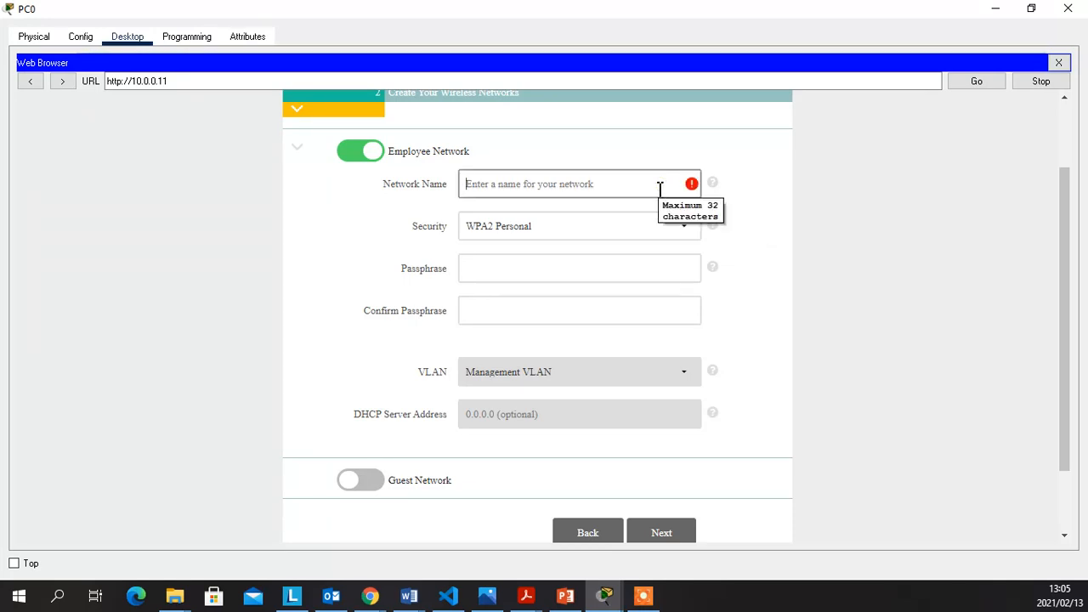
pyautogui.write('Net1')
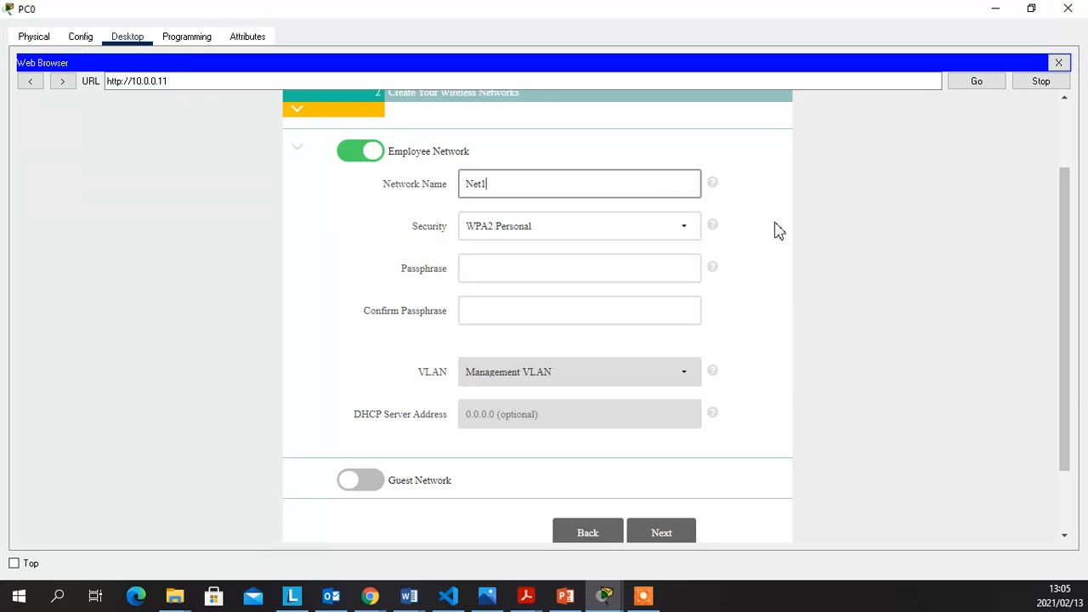
pyautogui.click(942, 266)
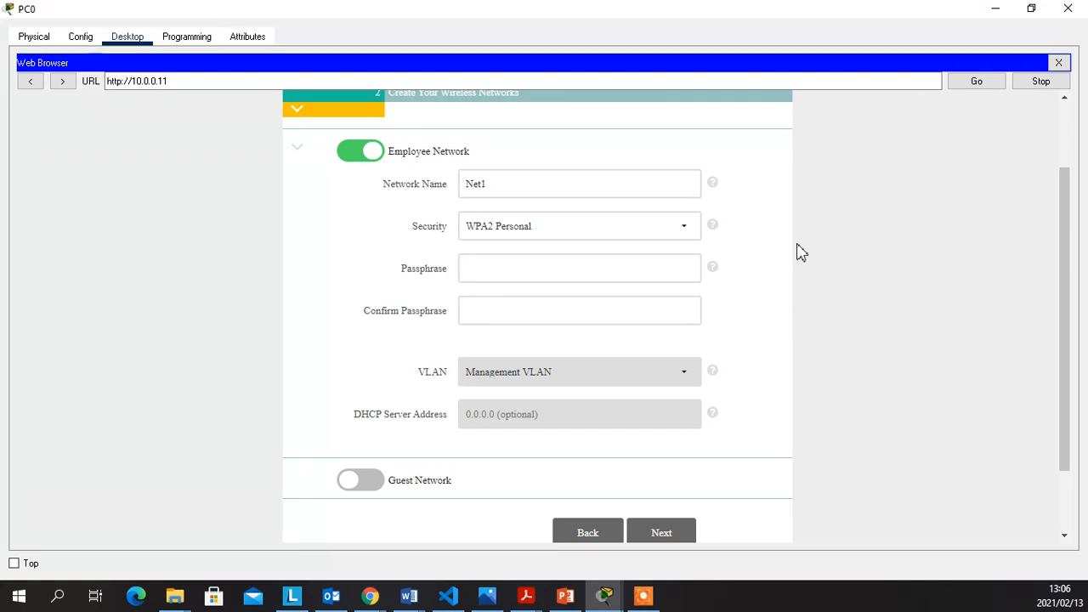
pyautogui.click(690, 237)
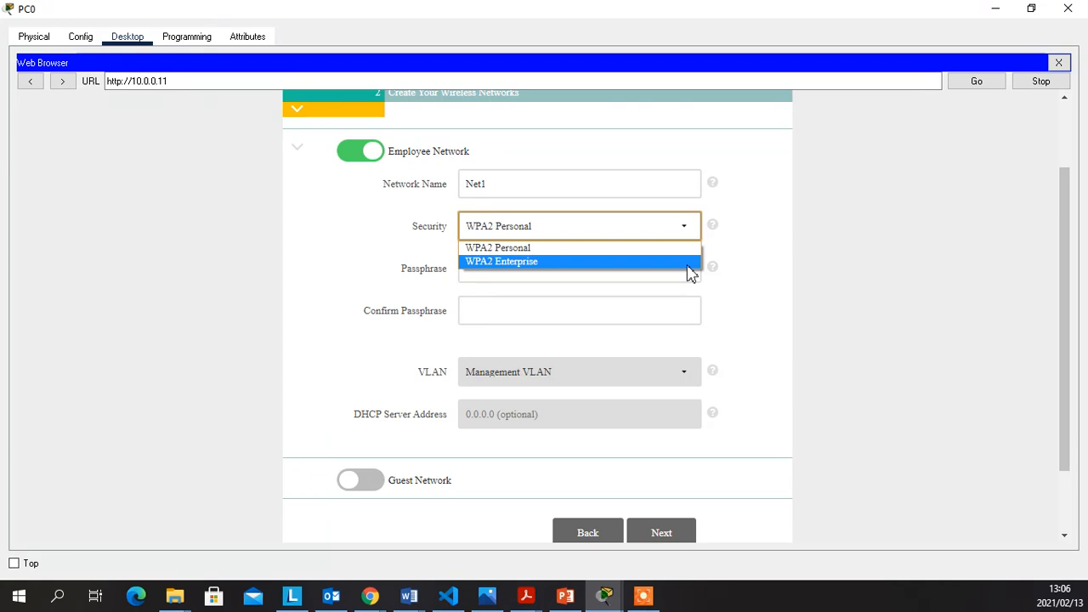
pyautogui.click(690, 272)
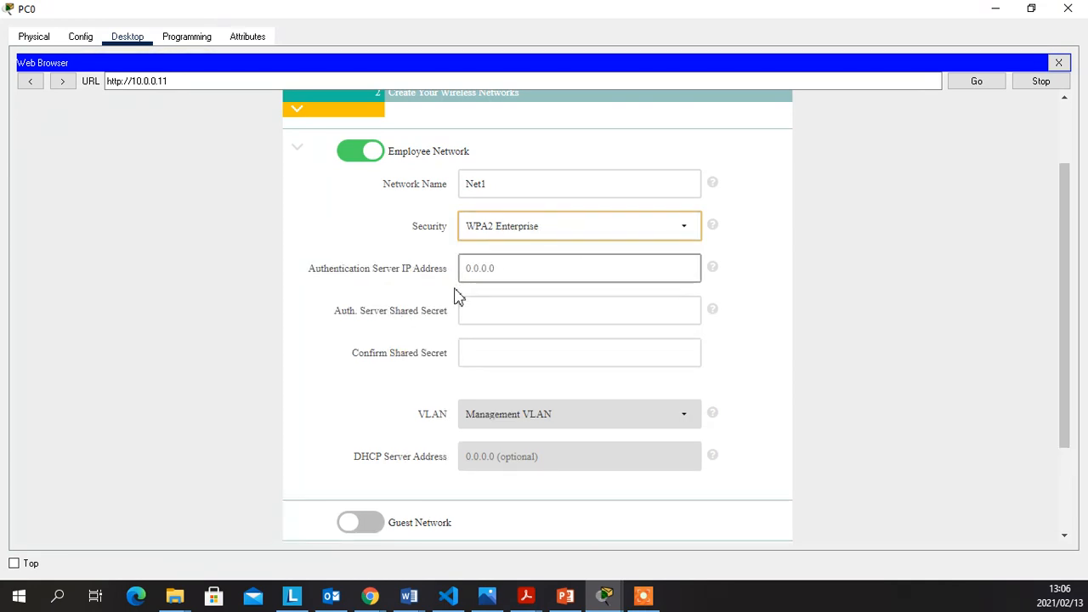
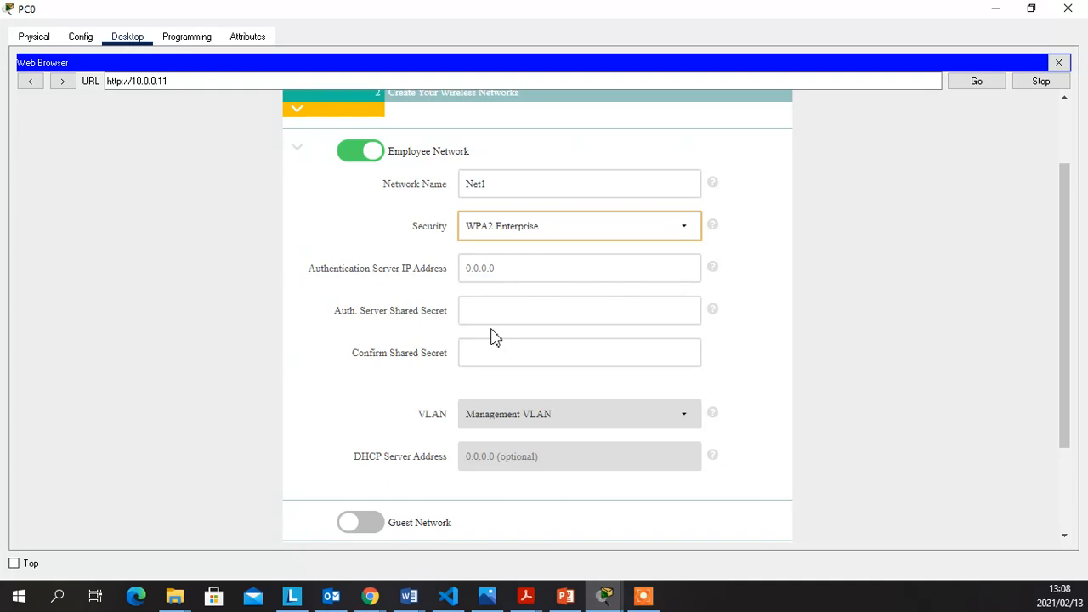
# Switch Net1's security to WPA2 Personal, then enter and confirm its passphrase
pyautogui.click(689, 230)
pyautogui.click(529, 251)
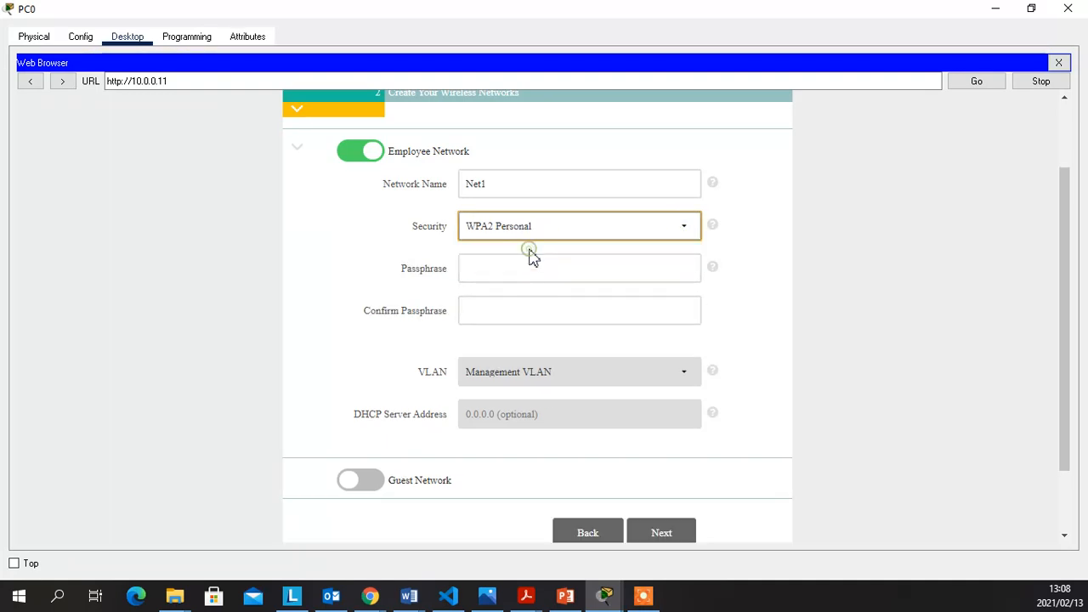
pyautogui.click(537, 271)
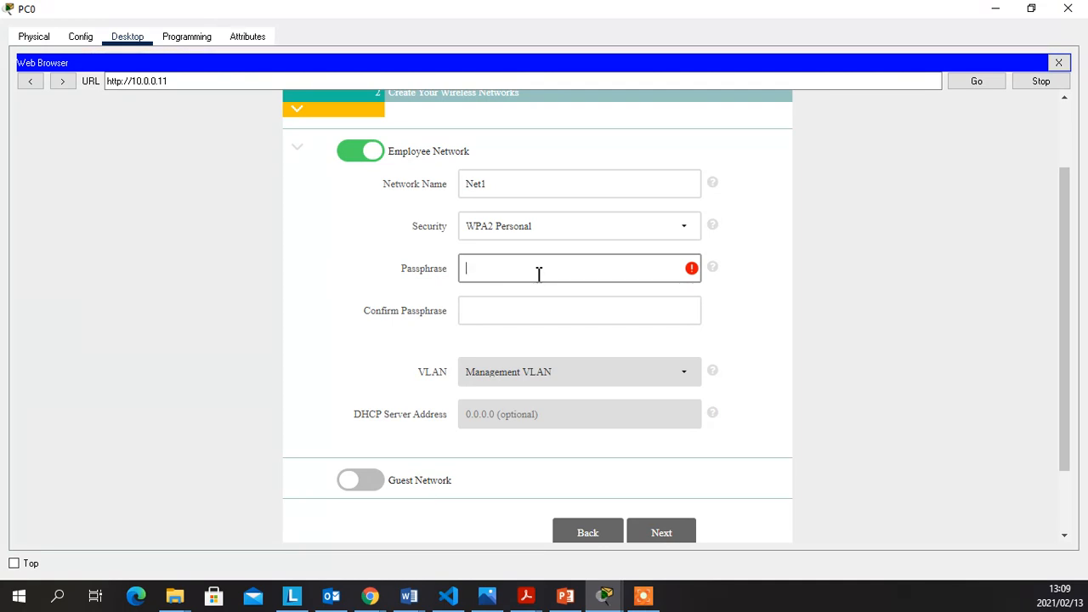
pyautogui.write('•••••')
pyautogui.click(504, 308)
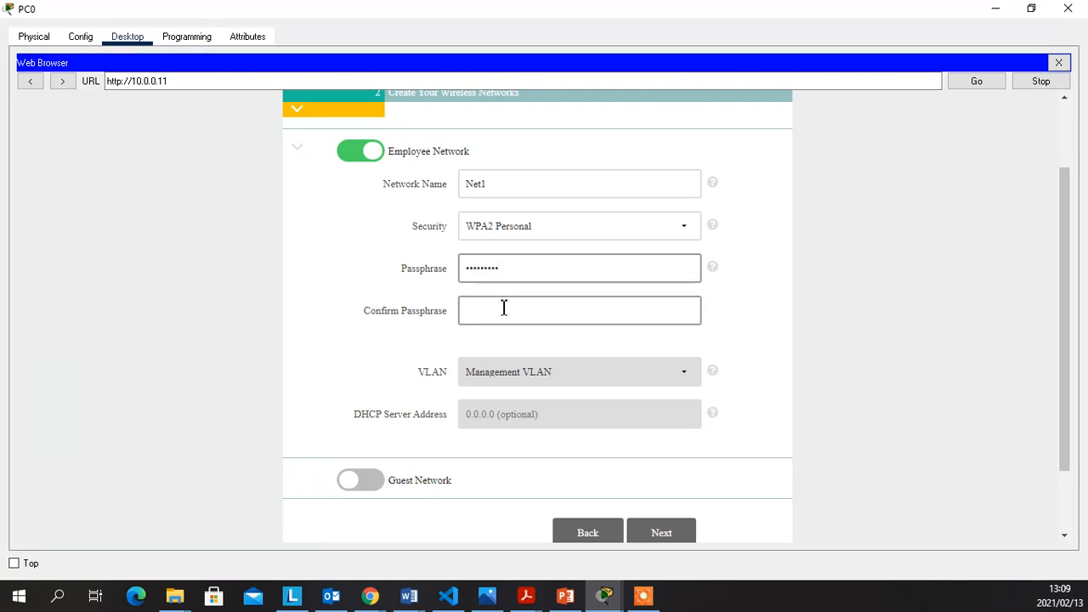
pyautogui.click(503, 310)
pyautogui.write('••••••••')
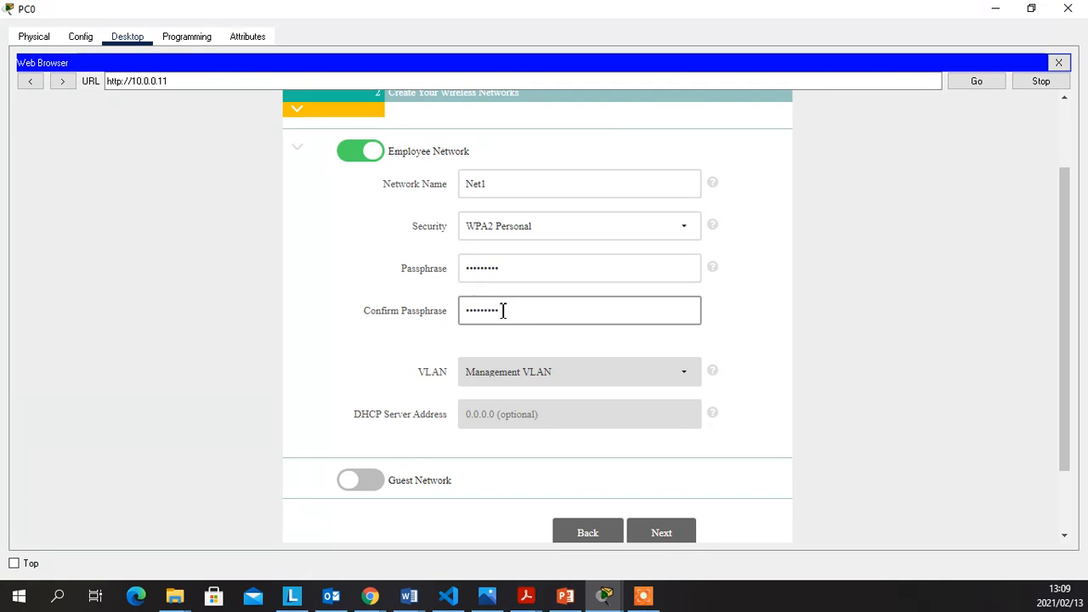
pyautogui.click(850, 301)
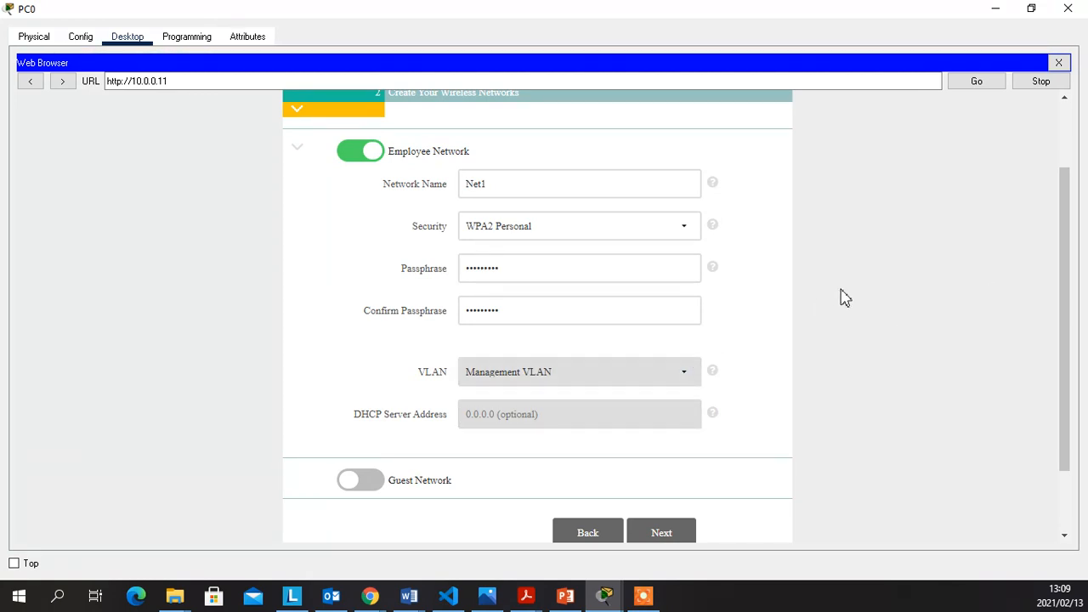
pyautogui.scroll(-1, 850, 362)
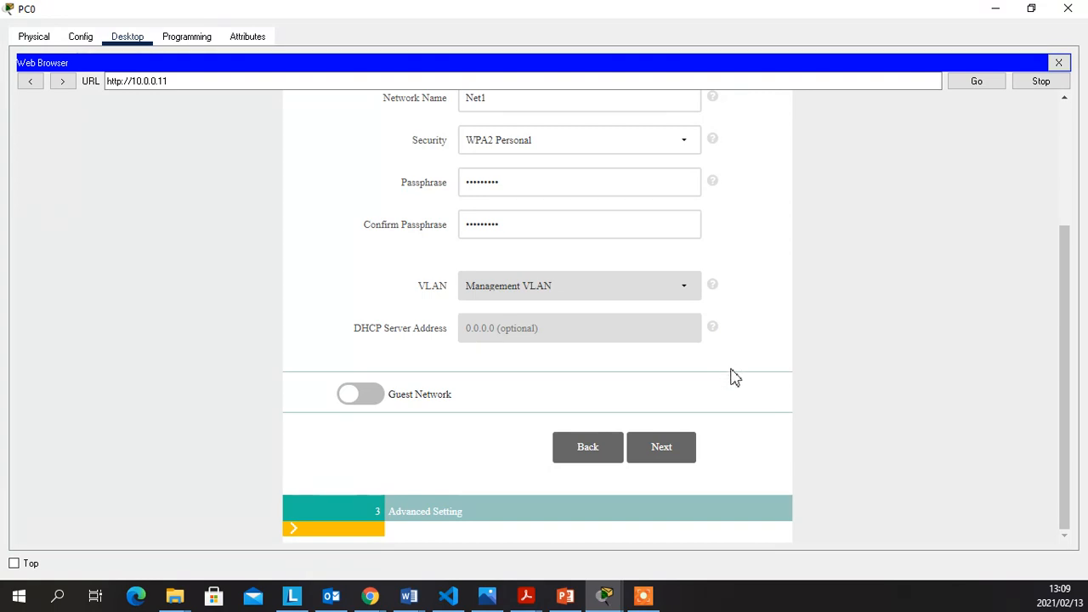
# Move past Advanced Setting (virtual IP 192.0.2.1, Default mobility group) to the confirmation summary
pyautogui.click(672, 457)
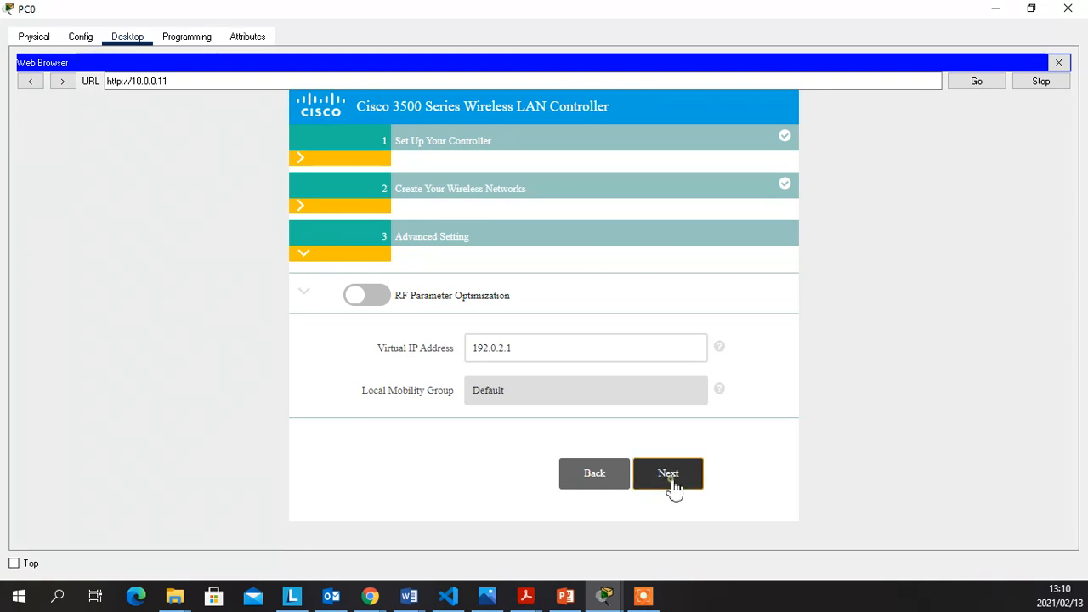
pyautogui.click(670, 476)
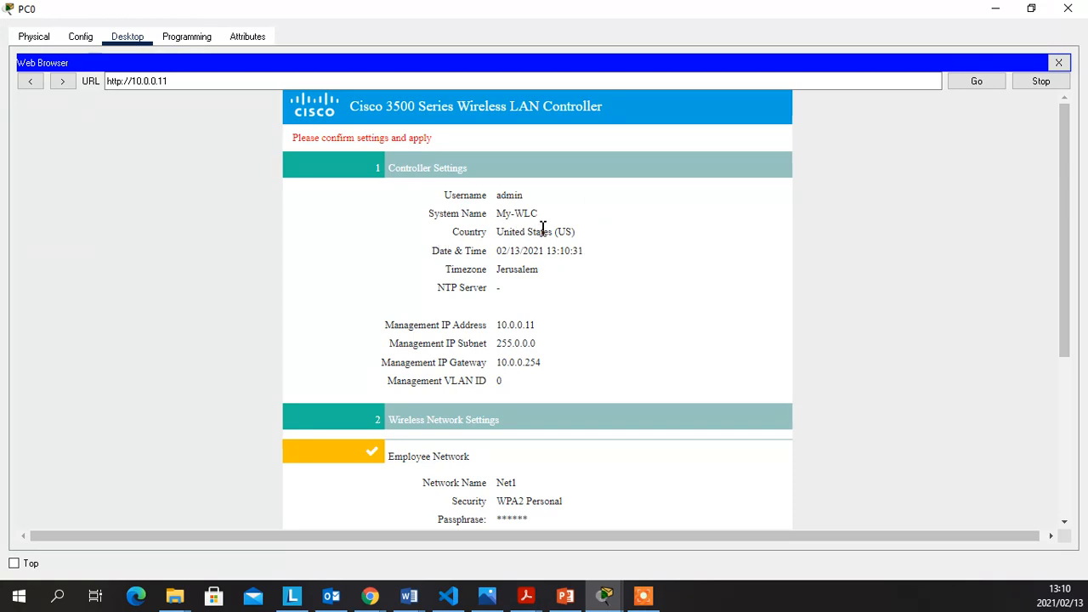
# Review the controller, wireless network and advanced settings summary, then apply it
pyautogui.scroll(-1, 507, 247)
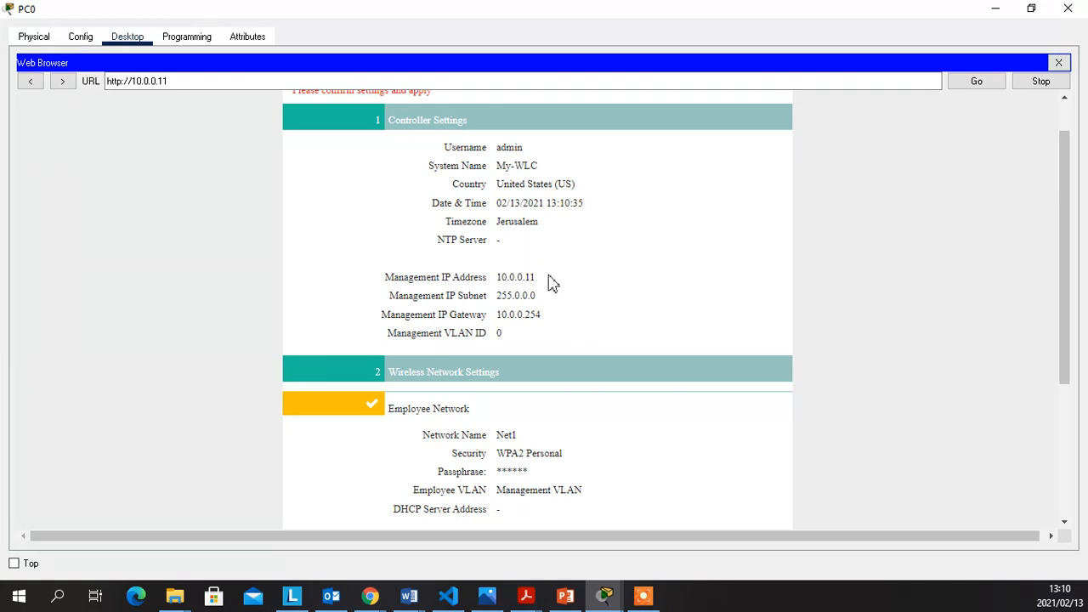
pyautogui.scroll(-5, 549, 306)
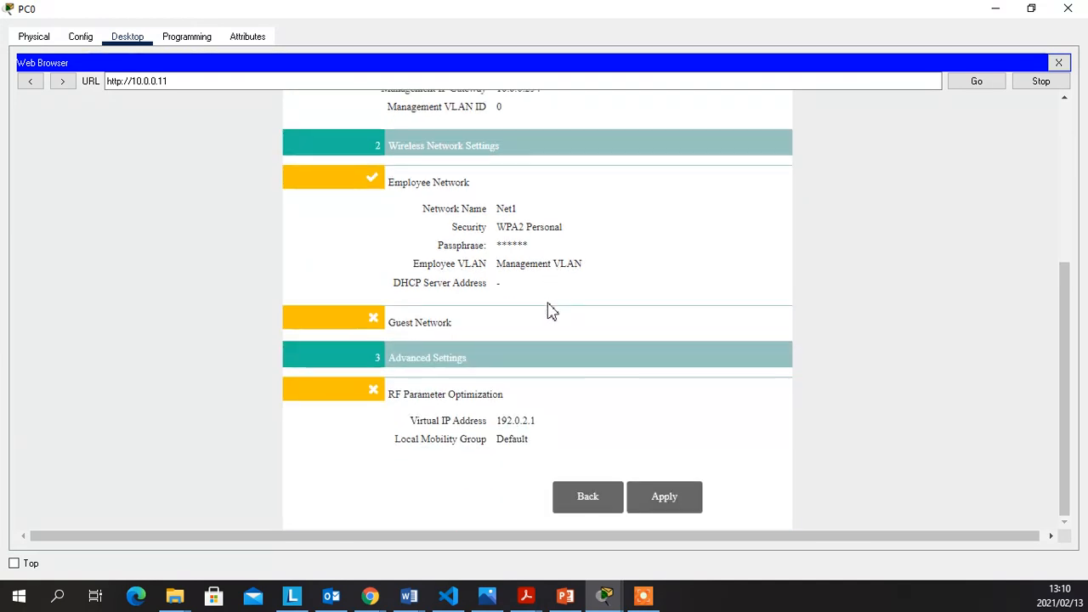
pyautogui.click(672, 505)
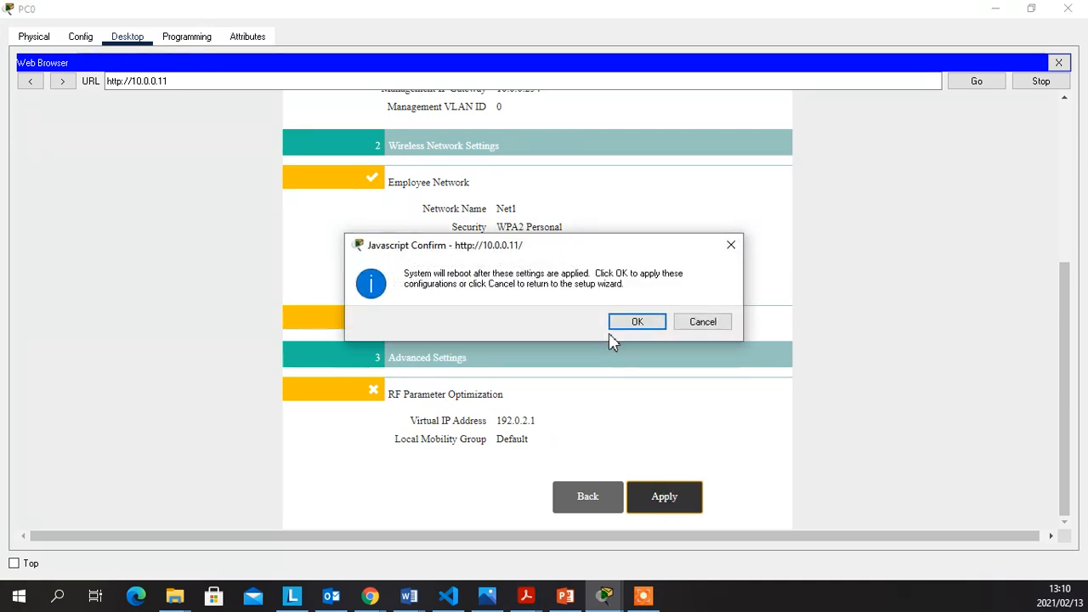
# Accept the prompt to save the settings and reboot the wireless LAN controller
pyautogui.click(638, 327)
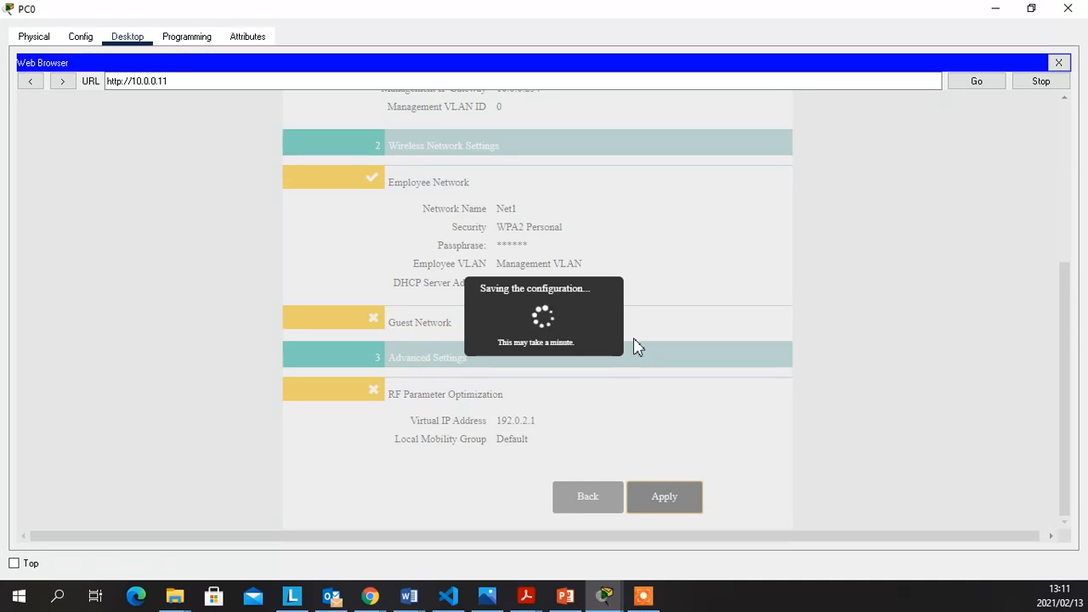
# Close PC0's browser and window, review the three-access-point topology, then reopen PC0's desktop
pyautogui.click(1058, 64)
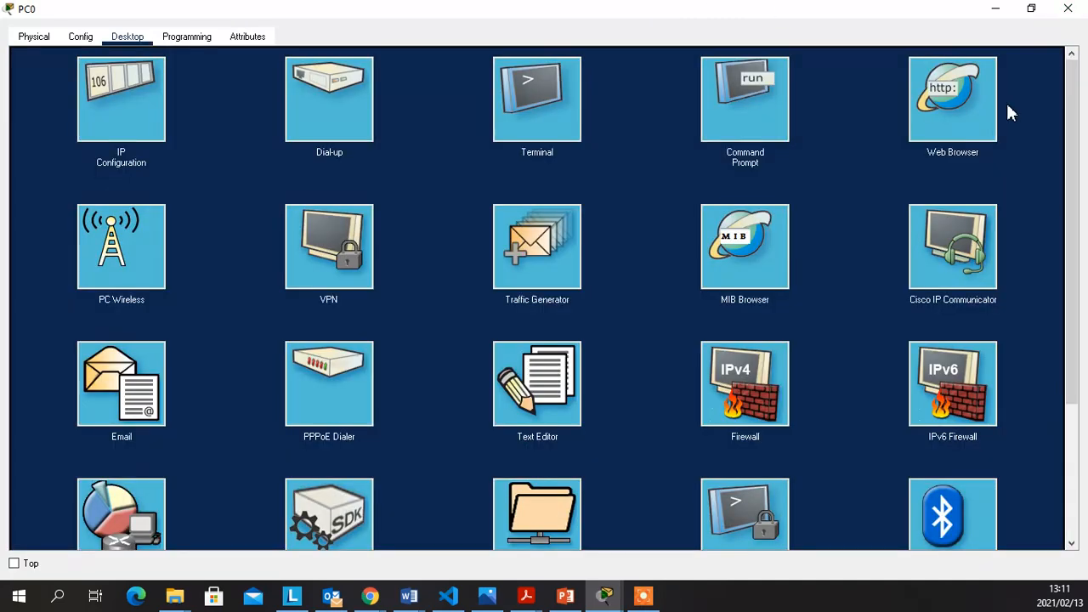
pyautogui.click(1068, 9)
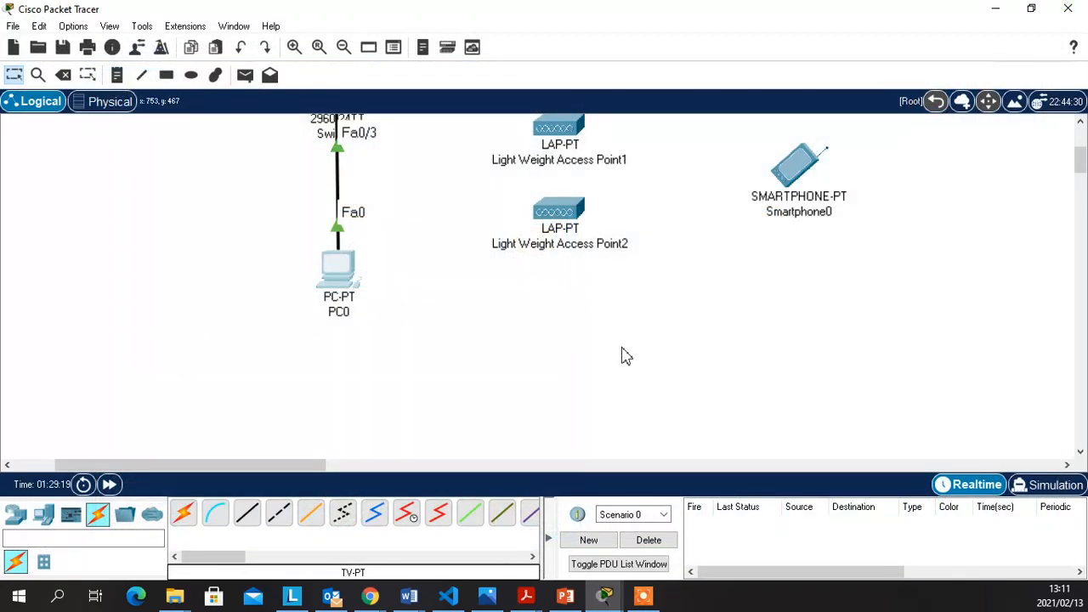
pyautogui.scroll(3, 618, 354)
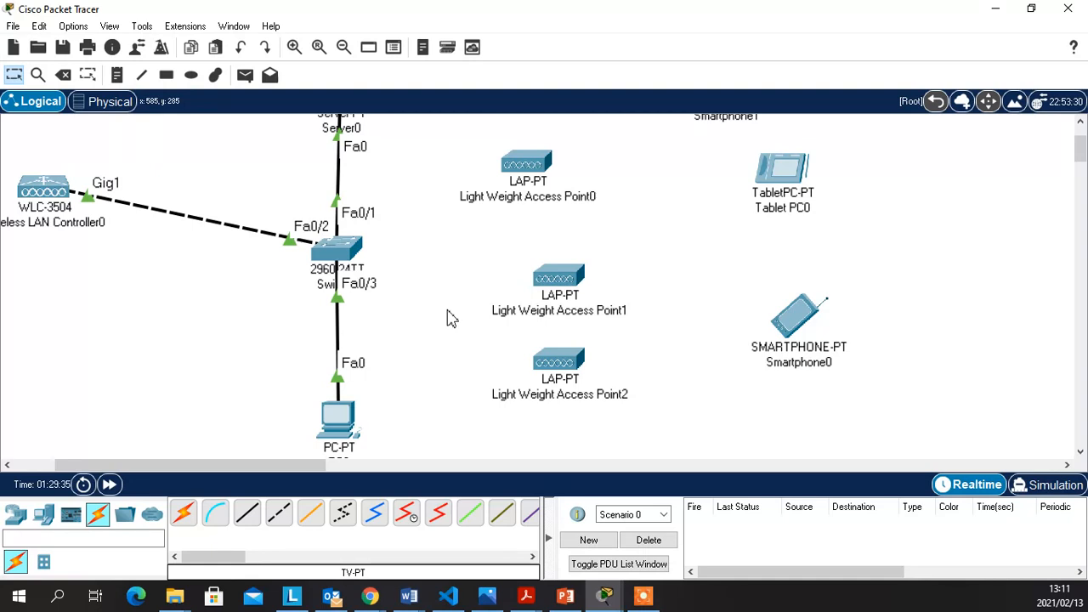
pyautogui.click(417, 274)
pyautogui.scroll(2, 419, 265)
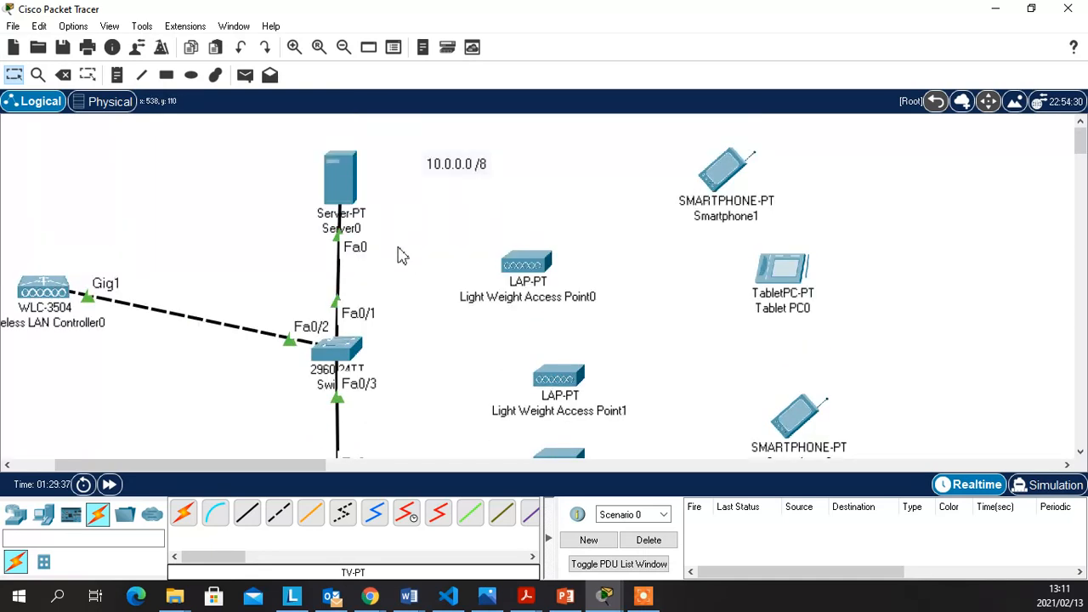
pyautogui.scroll(-2, 400, 243)
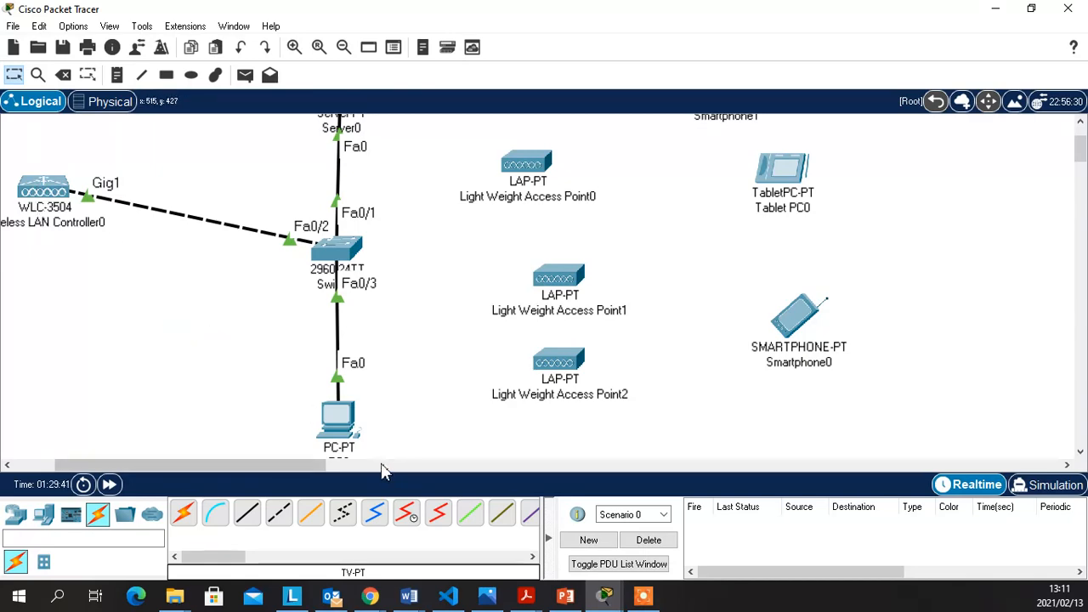
pyautogui.click(336, 425)
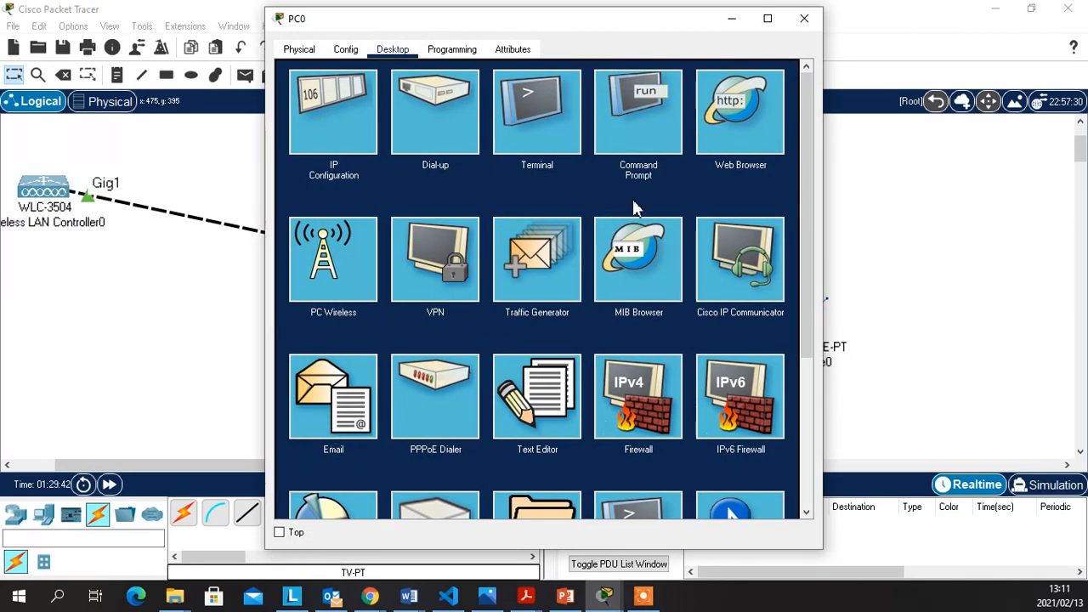
# Launch PC0's Web Browser in a maximized window, ready for a new address
pyautogui.click(727, 131)
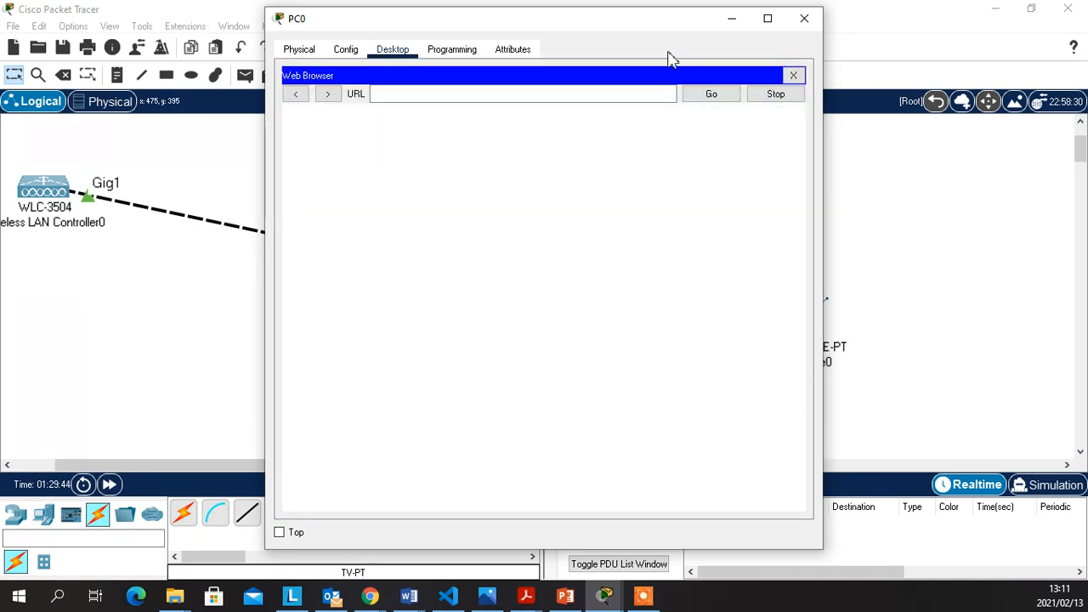
pyautogui.moveTo(609, 21); pyautogui.dragTo(854, 34)
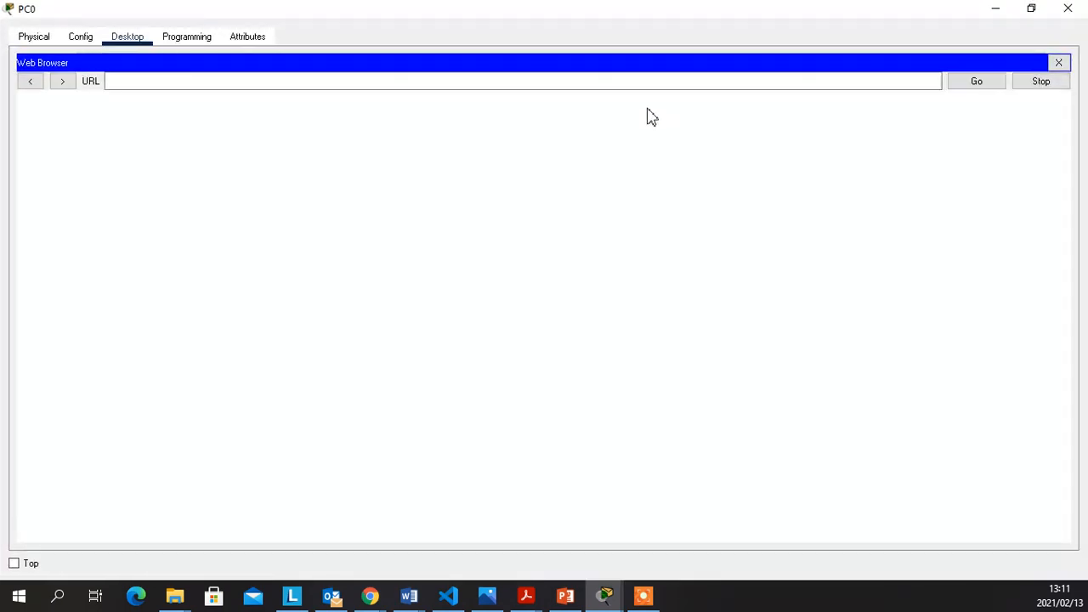
pyautogui.click(610, 82)
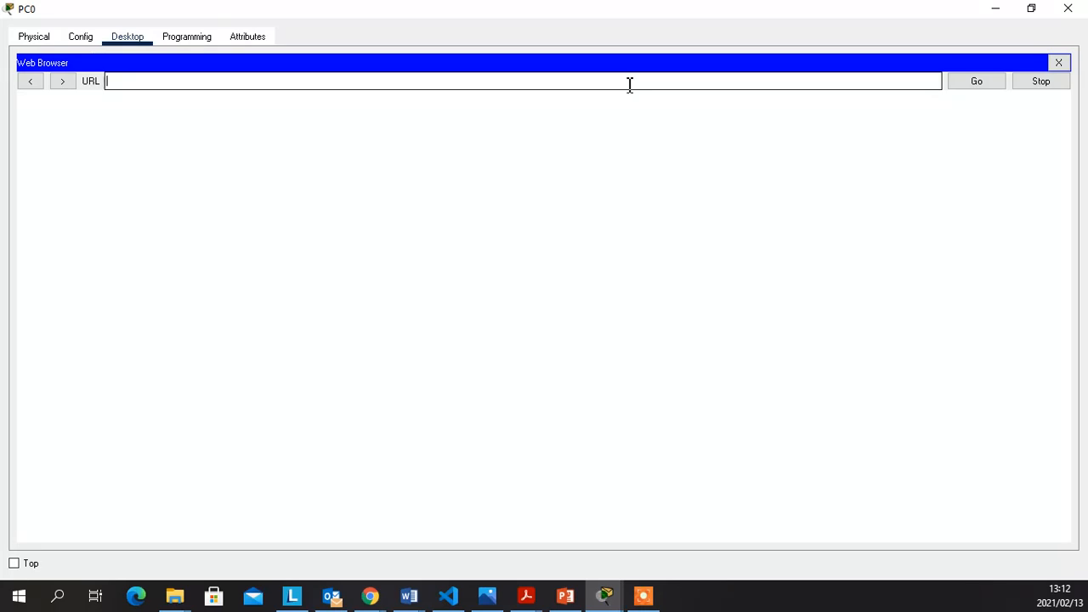
pyautogui.write('https:')
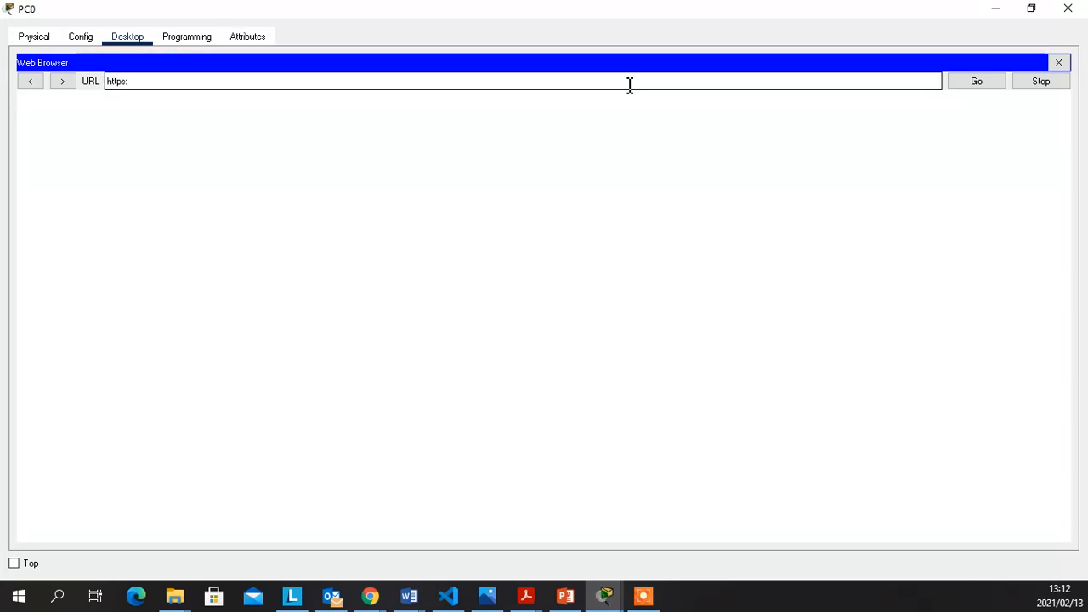
pyautogui.write('//10.0.0.11')
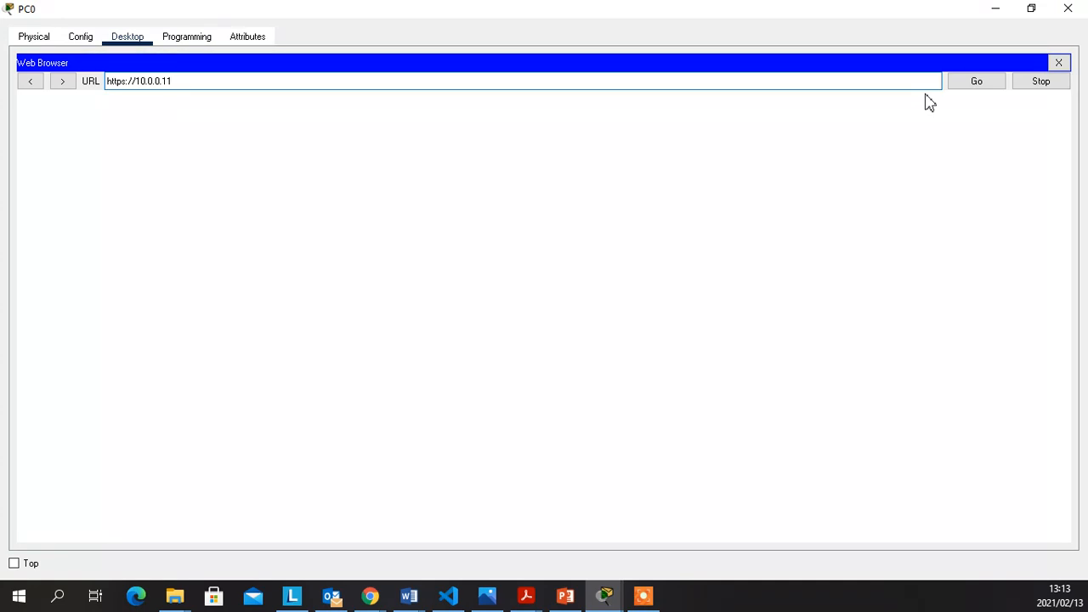
pyautogui.click(976, 81)
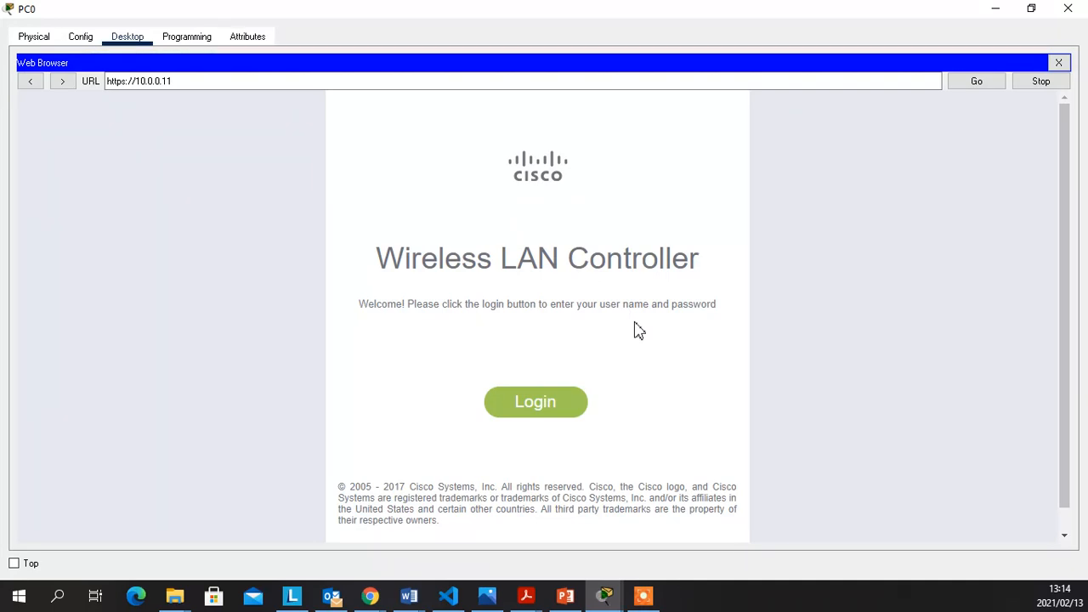
# Sign in to the controller with the administrator user name and password
pyautogui.click(520, 399)
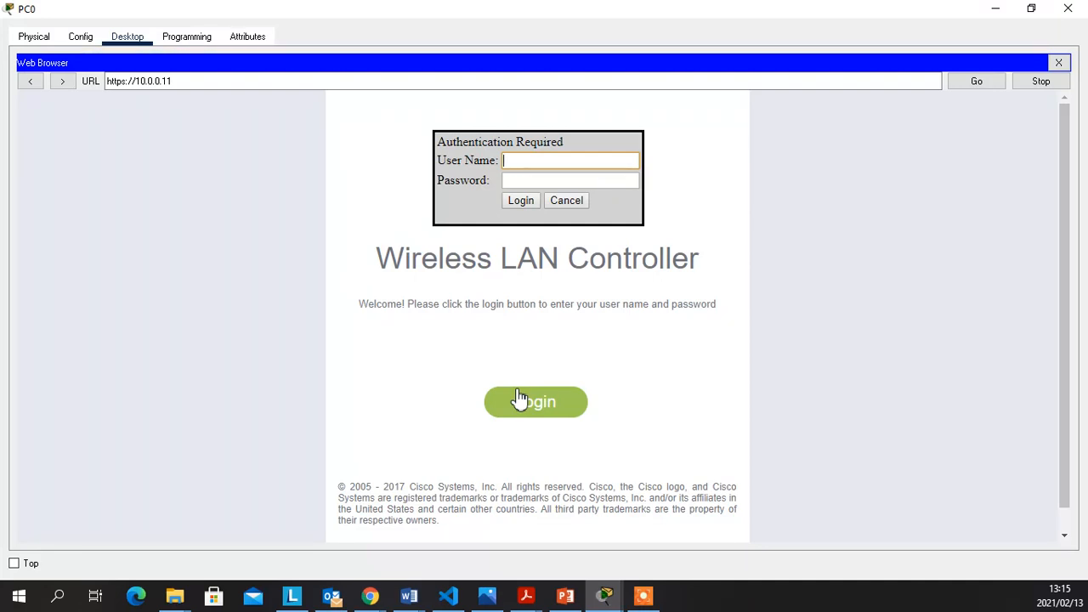
pyautogui.write('admin')
pyautogui.press('Tab')
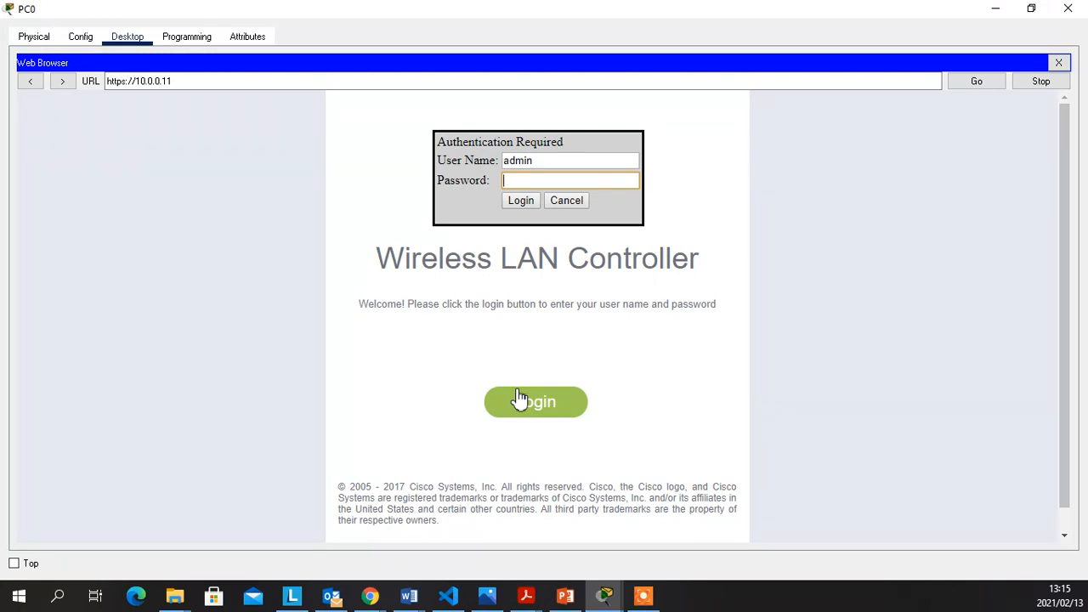
pyautogui.write('•••••••••')
pyautogui.click(524, 209)
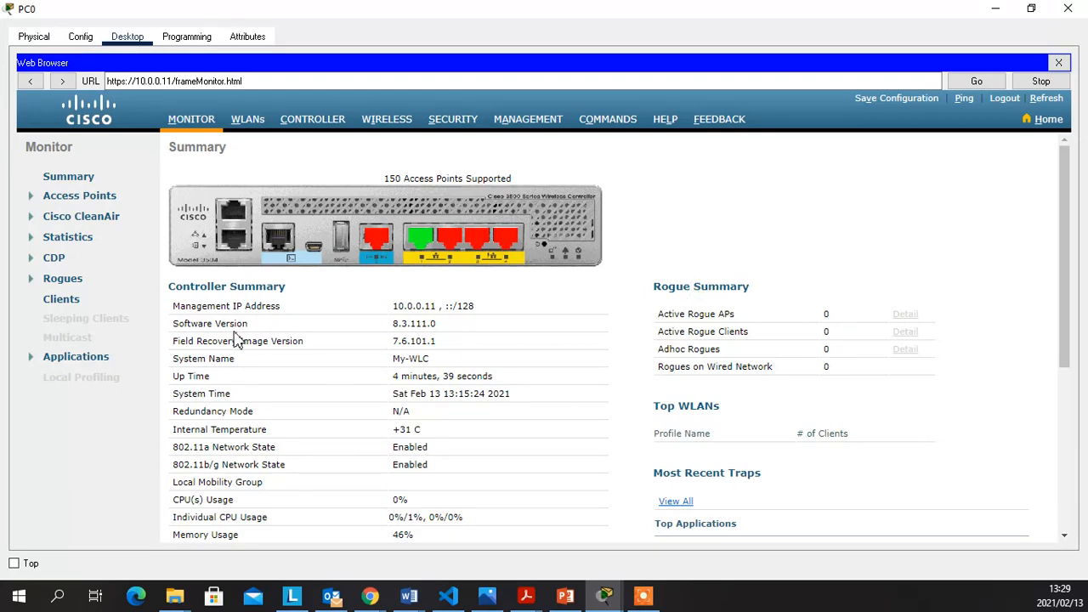
# Check the Access Point Summary on Monitor Summary, then go to the controller's WLANs page
pyautogui.hotkey('alt', 'Tab')
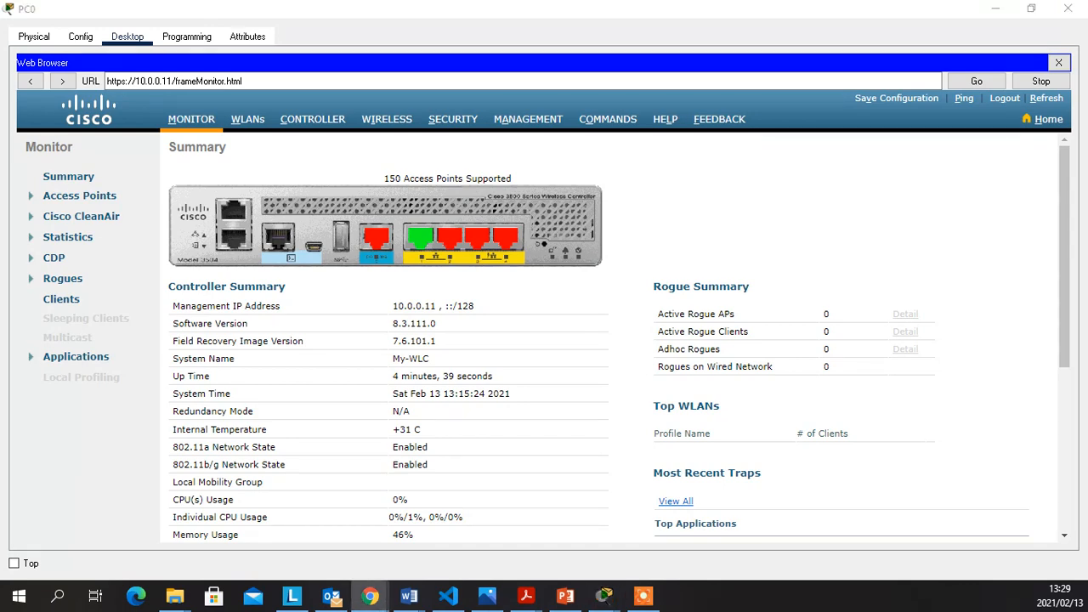
pyautogui.scroll(-3, 850, 221)
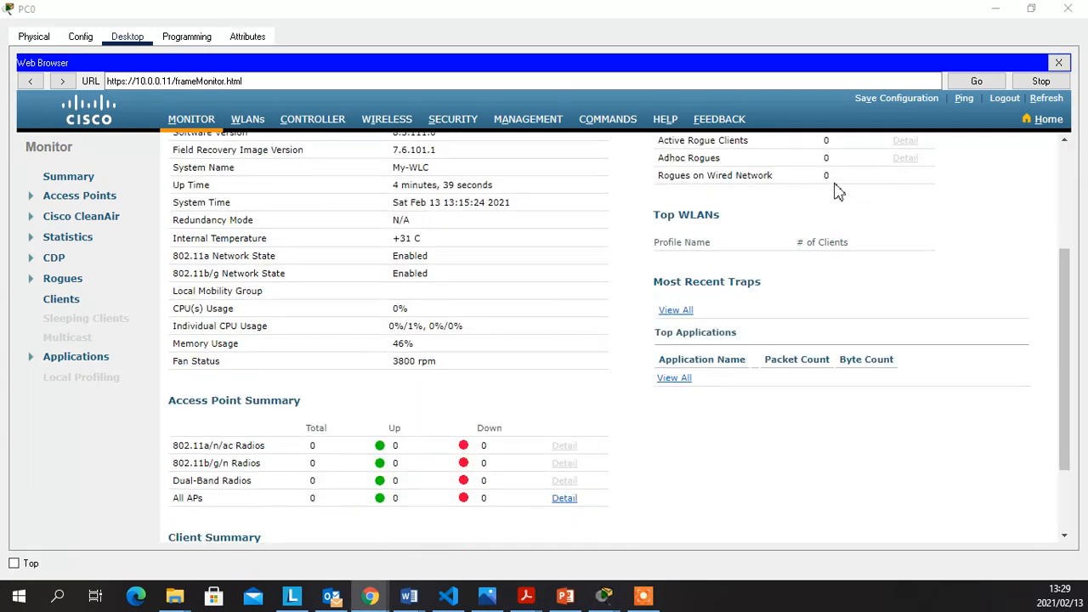
pyautogui.scroll(3, 838, 229)
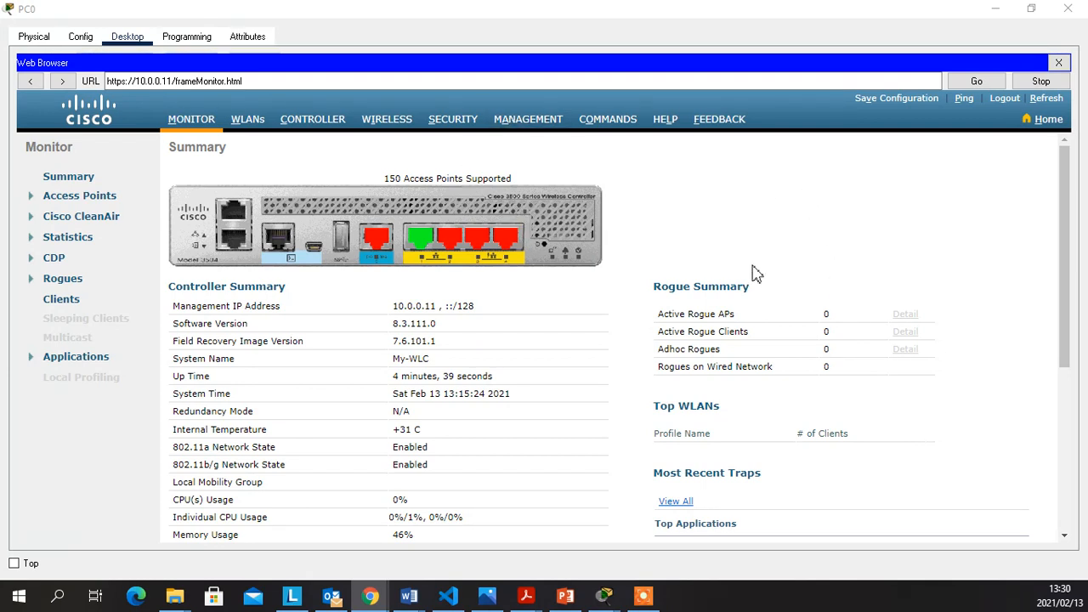
pyautogui.scroll(-1, 754, 272)
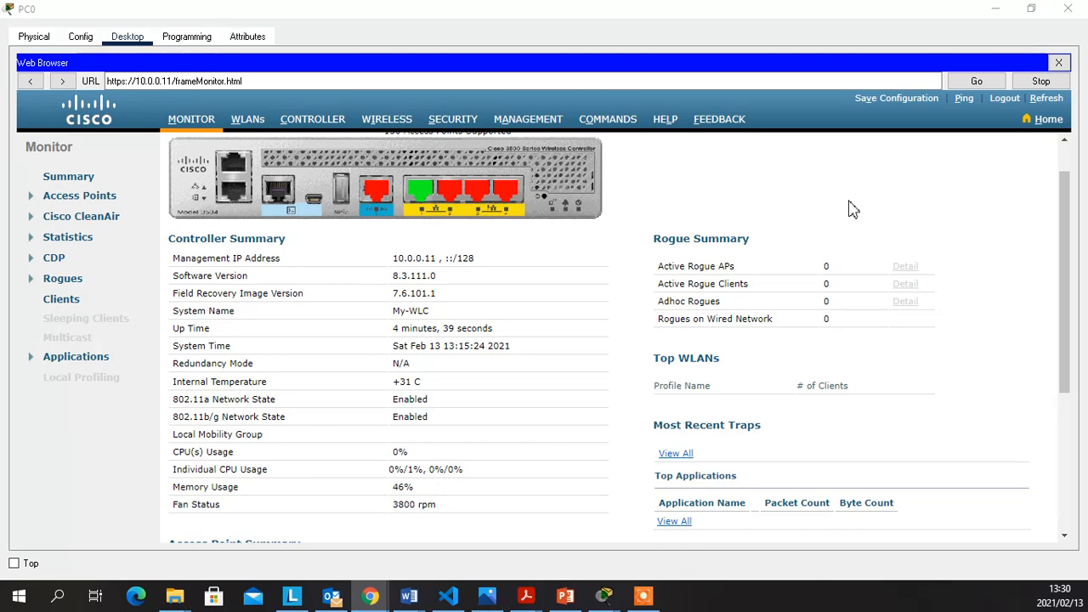
pyautogui.scroll(-3, 772, 311)
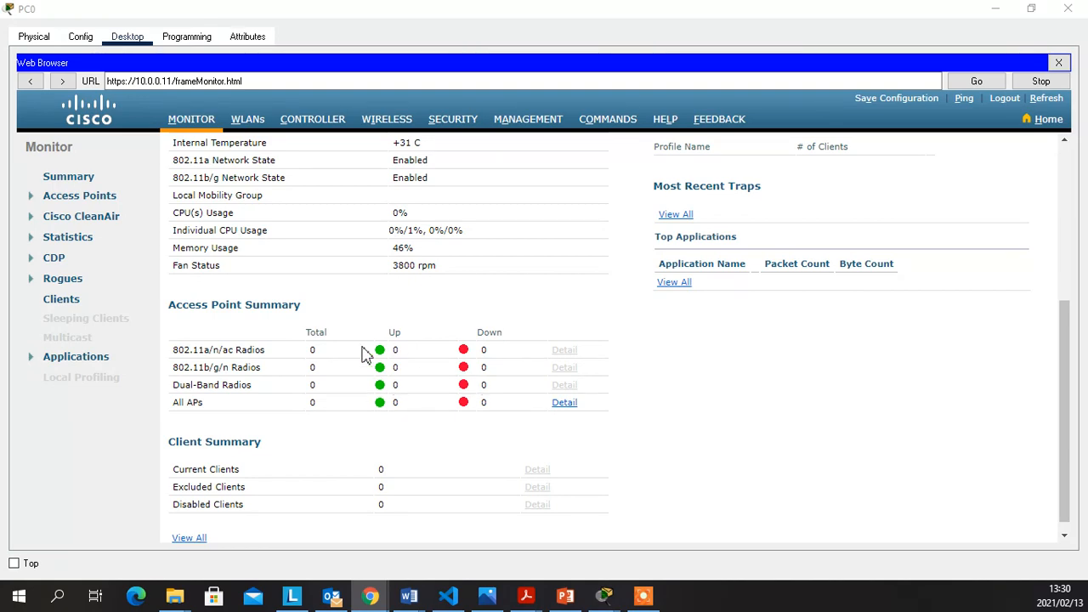
pyautogui.scroll(6, 348, 366)
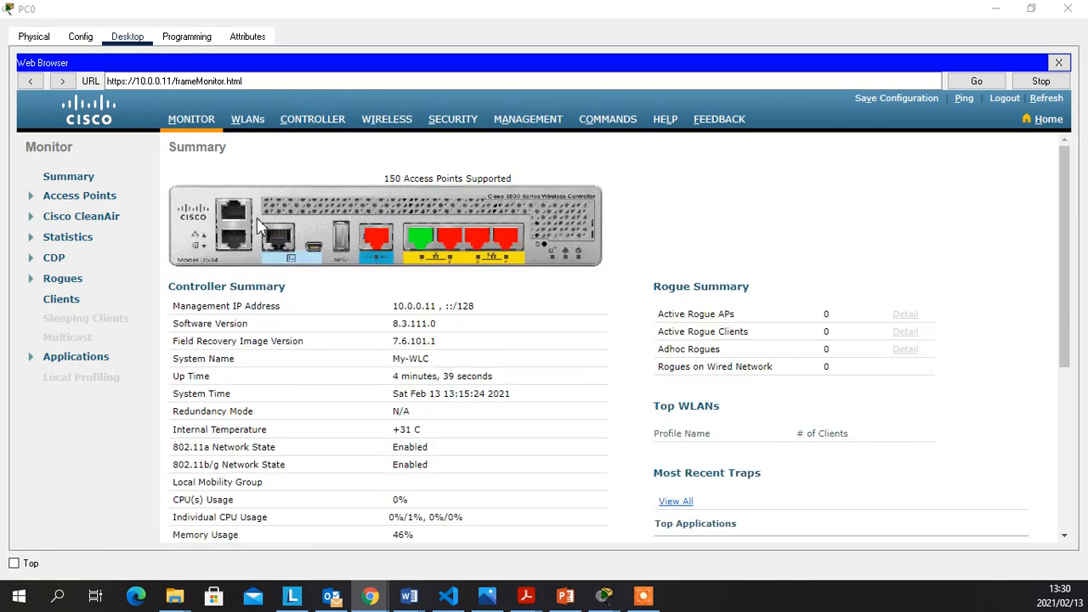
pyautogui.click(246, 121)
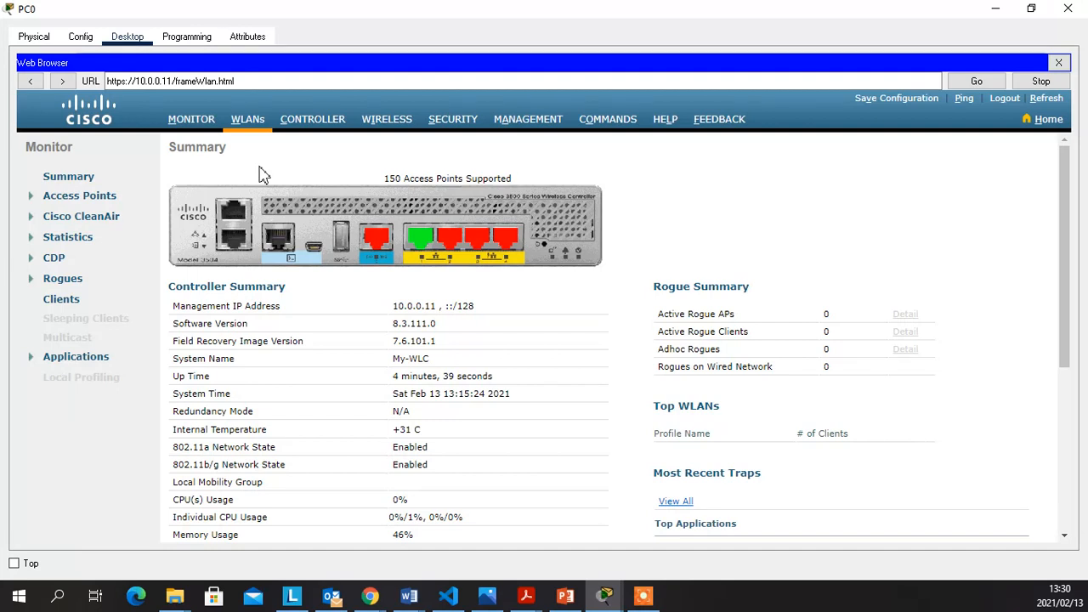
# Reload the controller's WLANs page showing Net1, then request its MONITOR page from PC0's browser
pyautogui.click(246, 123)
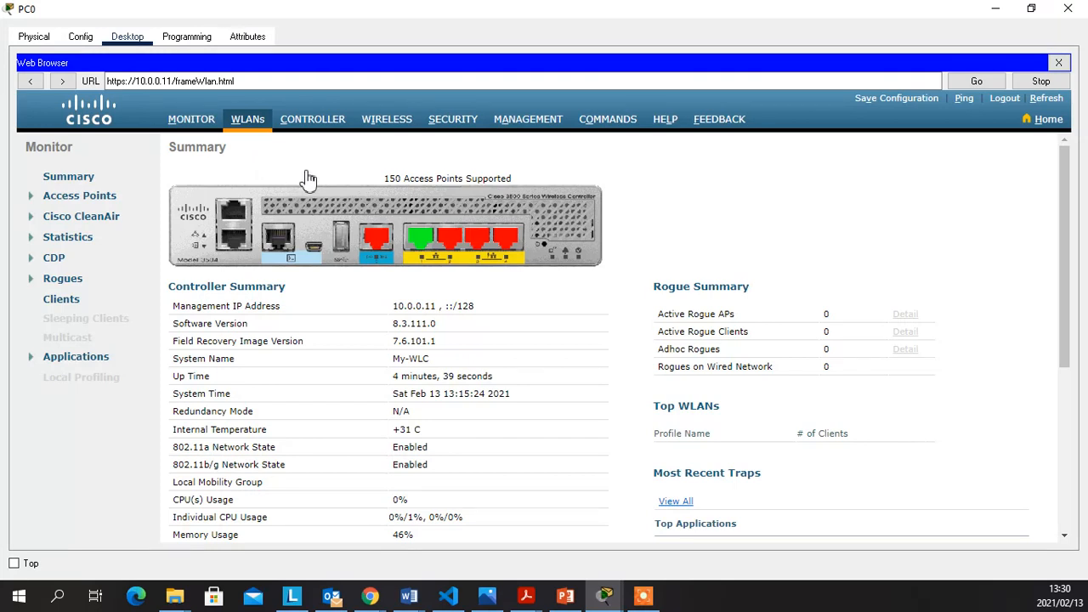
pyautogui.click(252, 127)
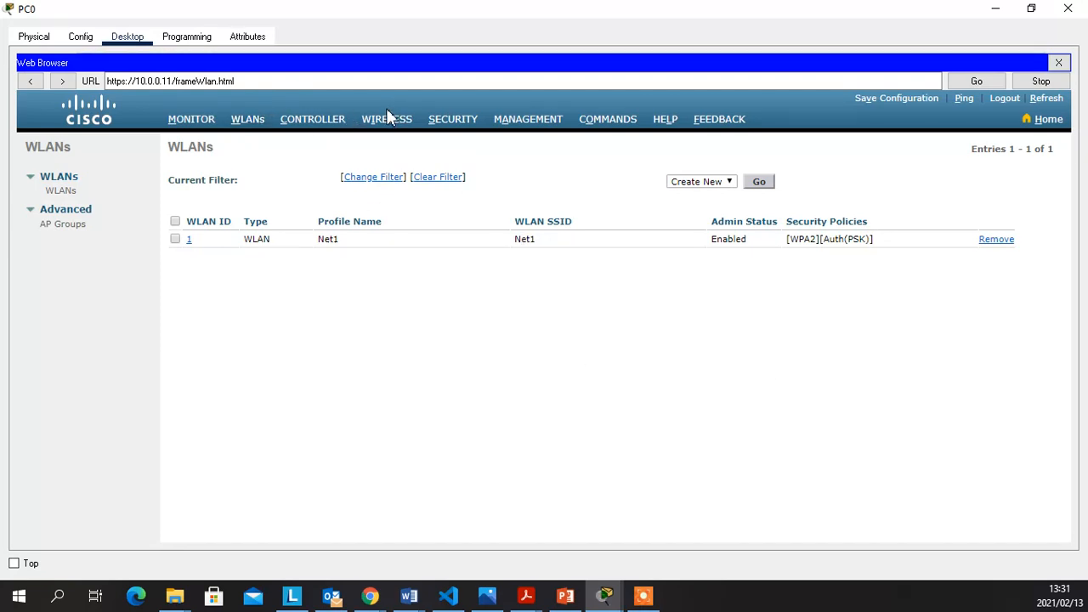
pyautogui.click(996, 10)
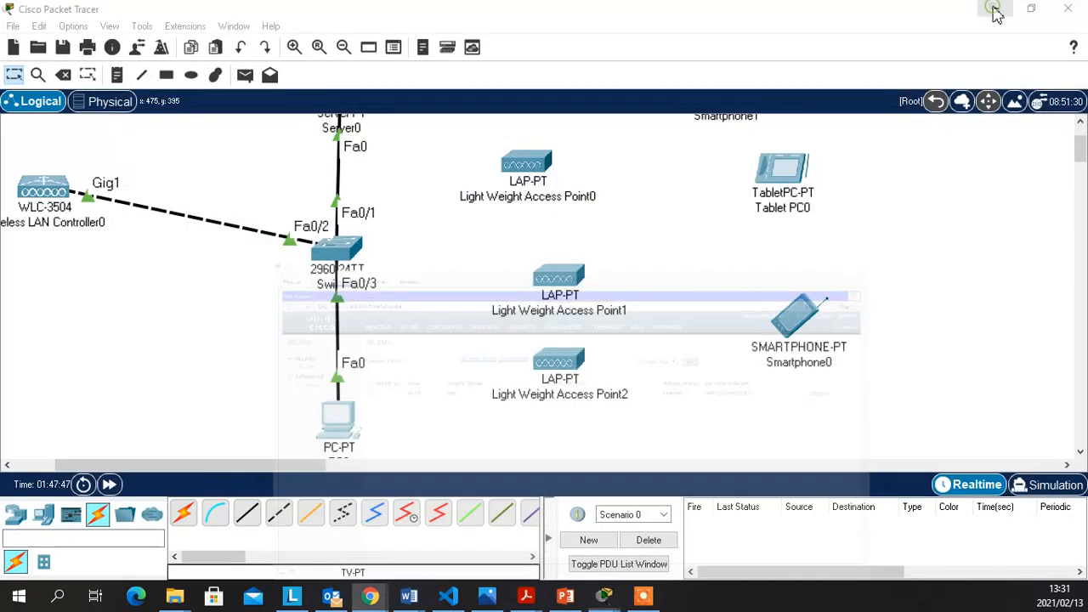
pyautogui.moveTo(611, 598)
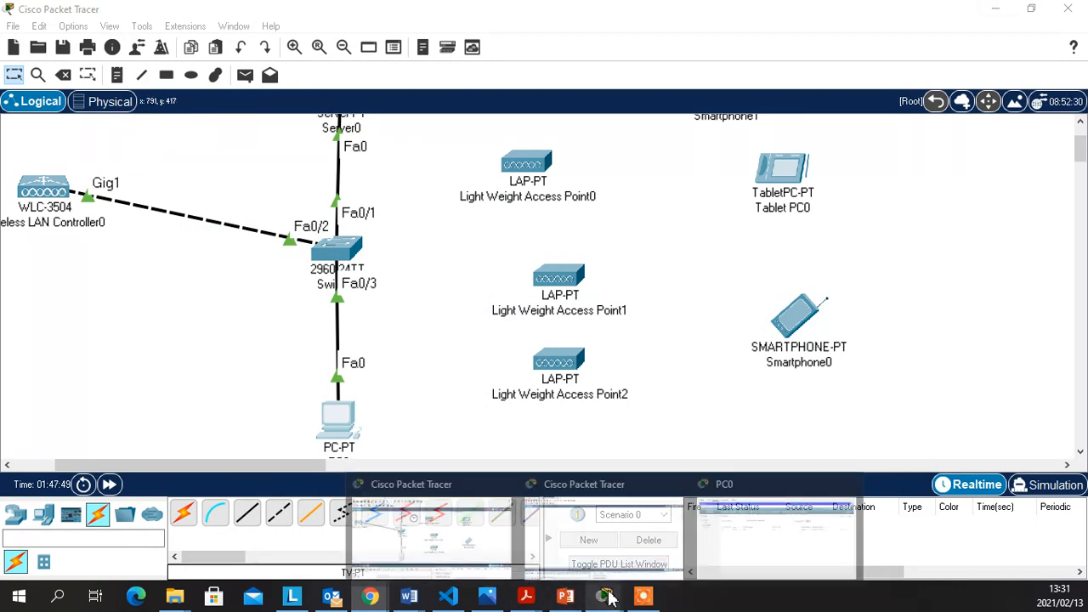
pyautogui.click(737, 549)
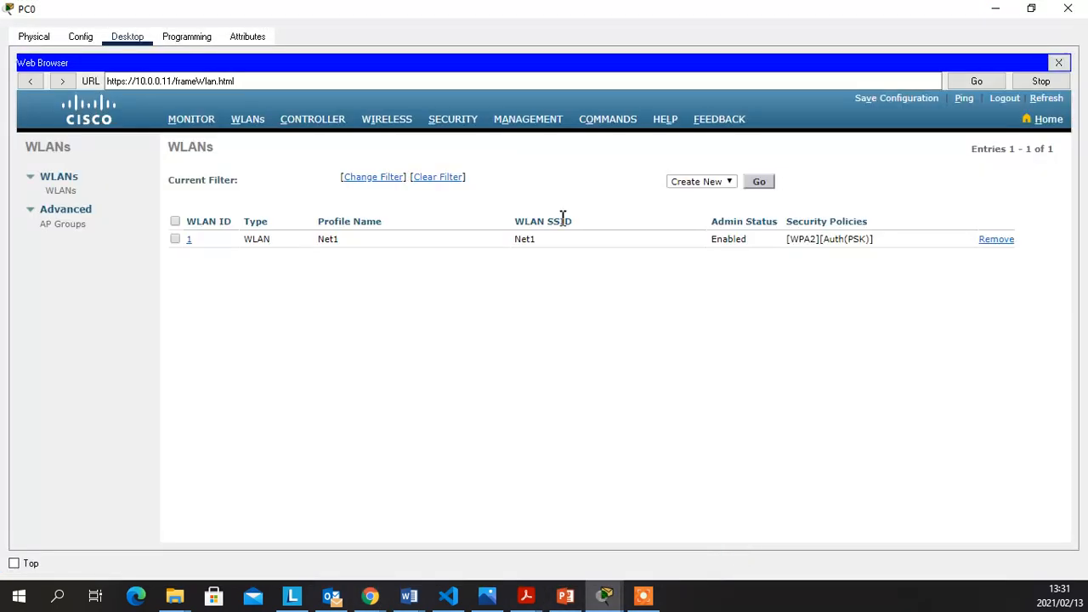
pyautogui.click(197, 126)
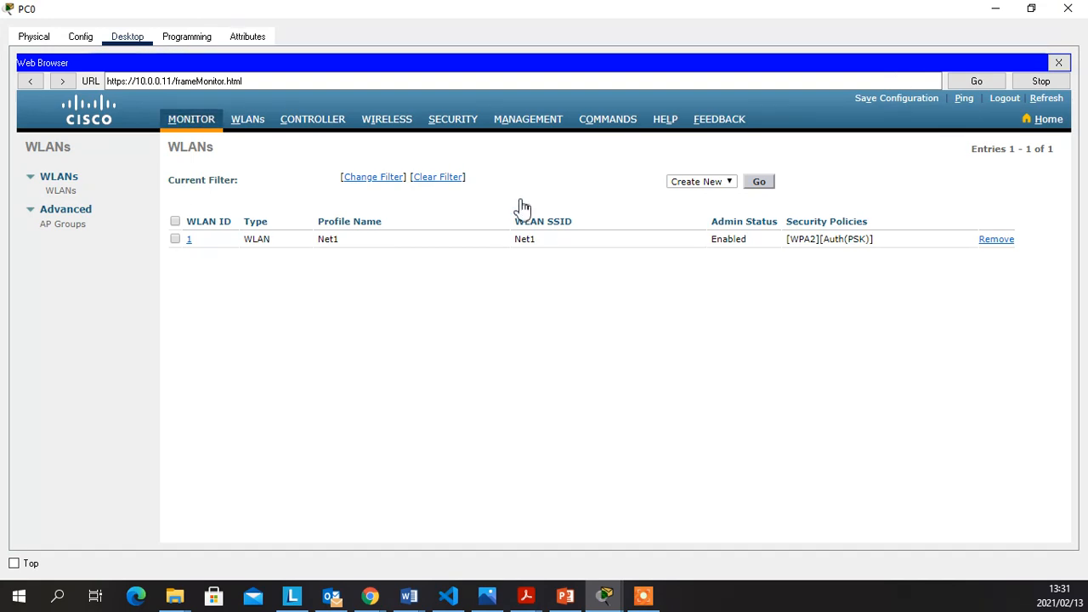
# Load the controller's Monitor Summary page, then minimize PC0's browser to view the topology
pyautogui.click(191, 120)
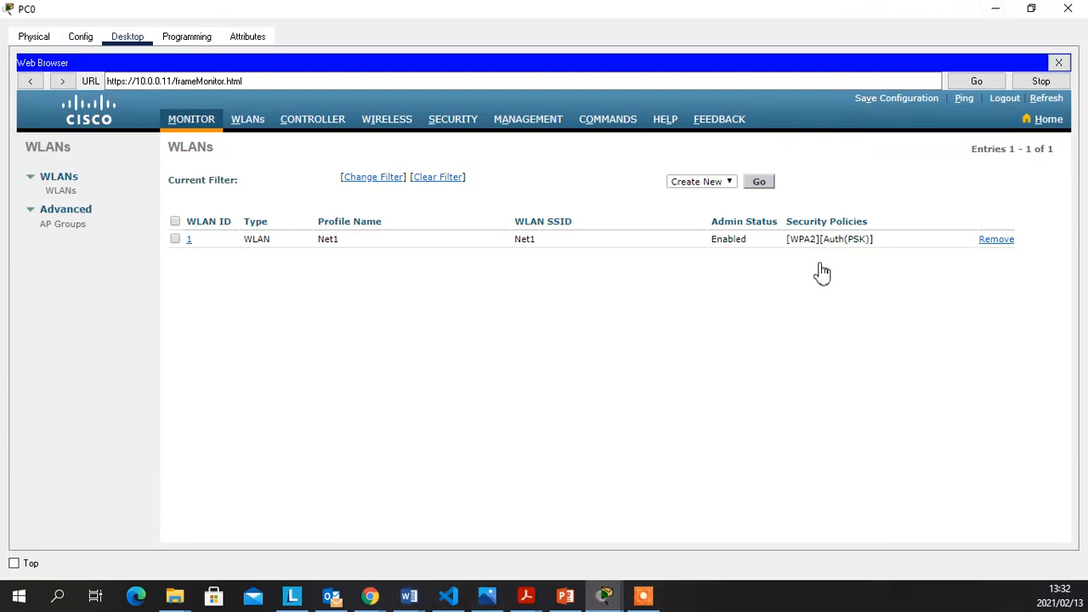
pyautogui.click(192, 120)
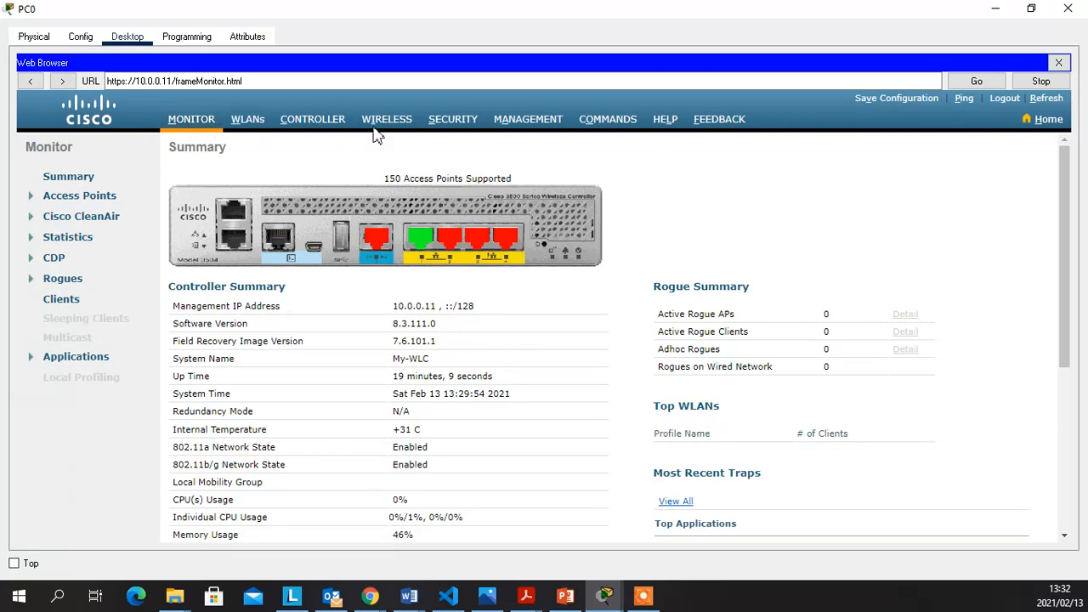
pyautogui.click(995, 9)
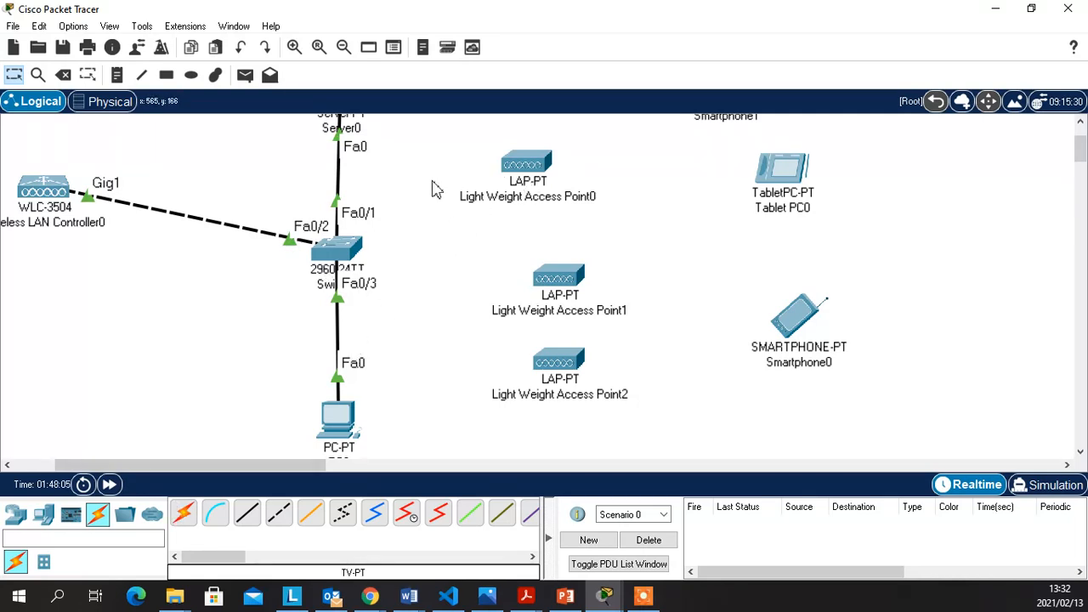
# Cable switch port Fa0/4 to Light Weight Access Point0's Gig0 using the automatic connection type
pyautogui.click(186, 514)
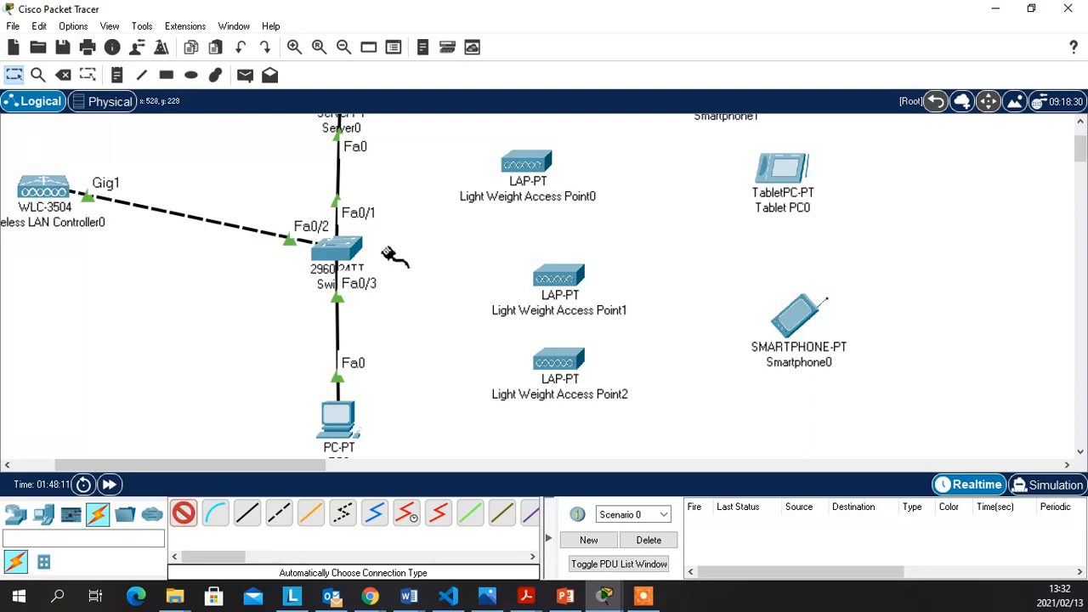
pyautogui.click(350, 248)
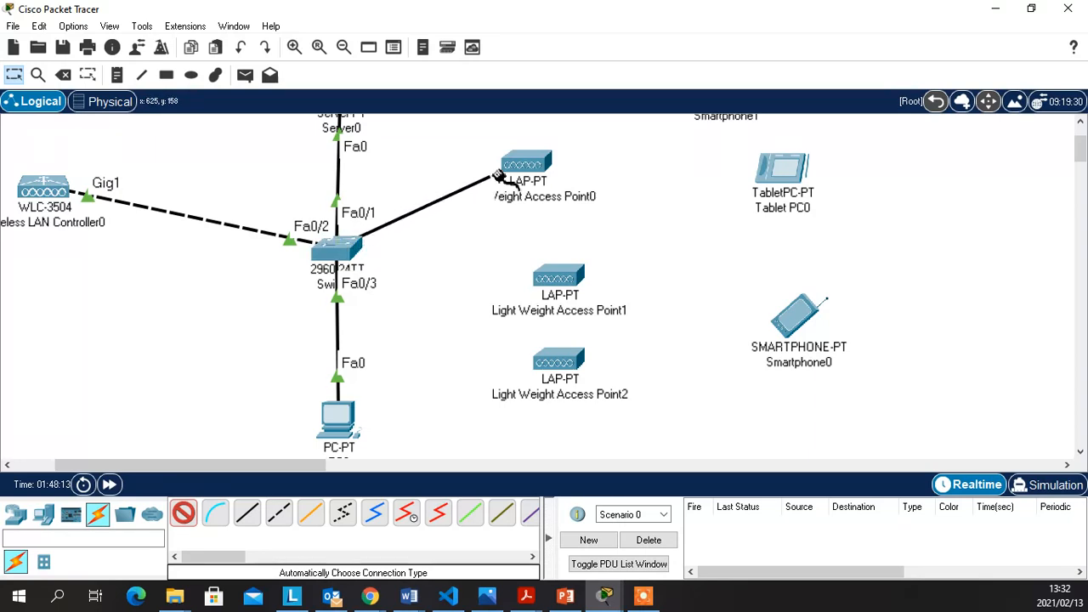
pyautogui.click(525, 164)
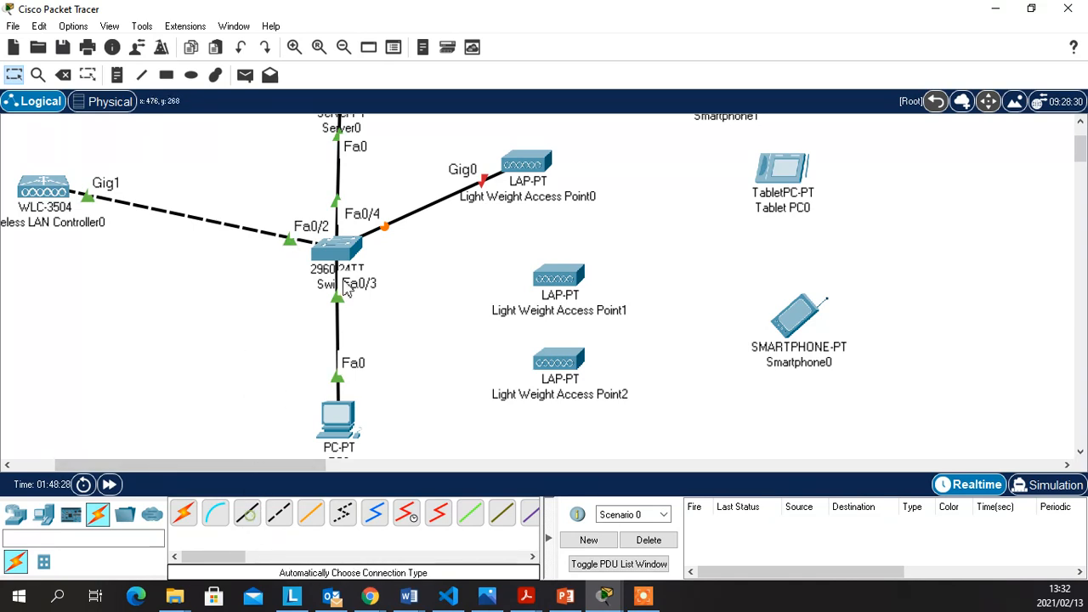
# Run copper straight-through cables from switch Fa0/5 to AP1 Gig0 and Fa0/6 to AP2 Gig0
pyautogui.click(248, 515)
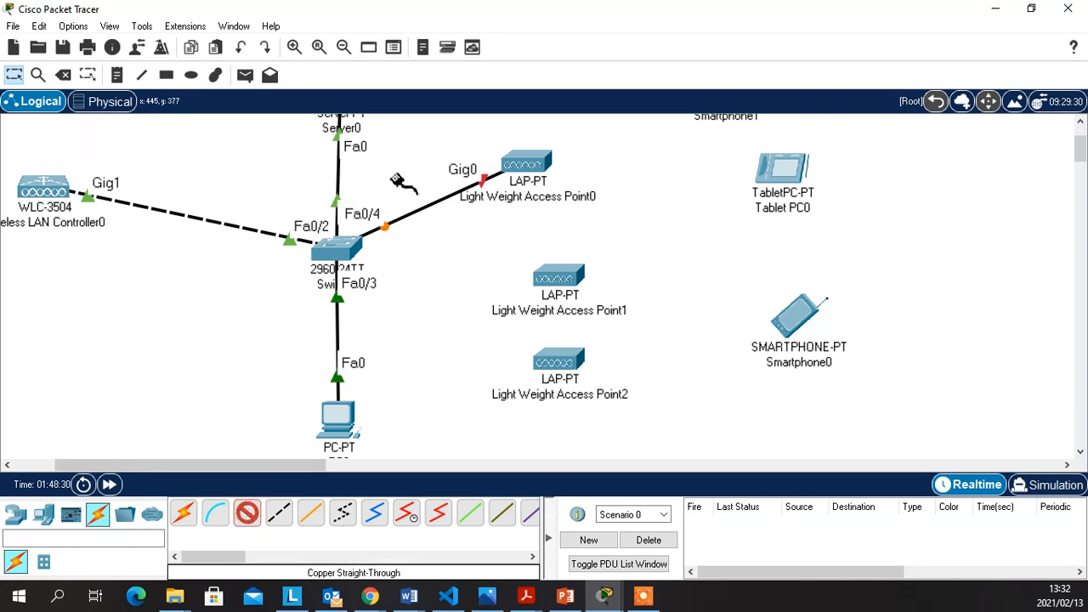
pyautogui.click(350, 250)
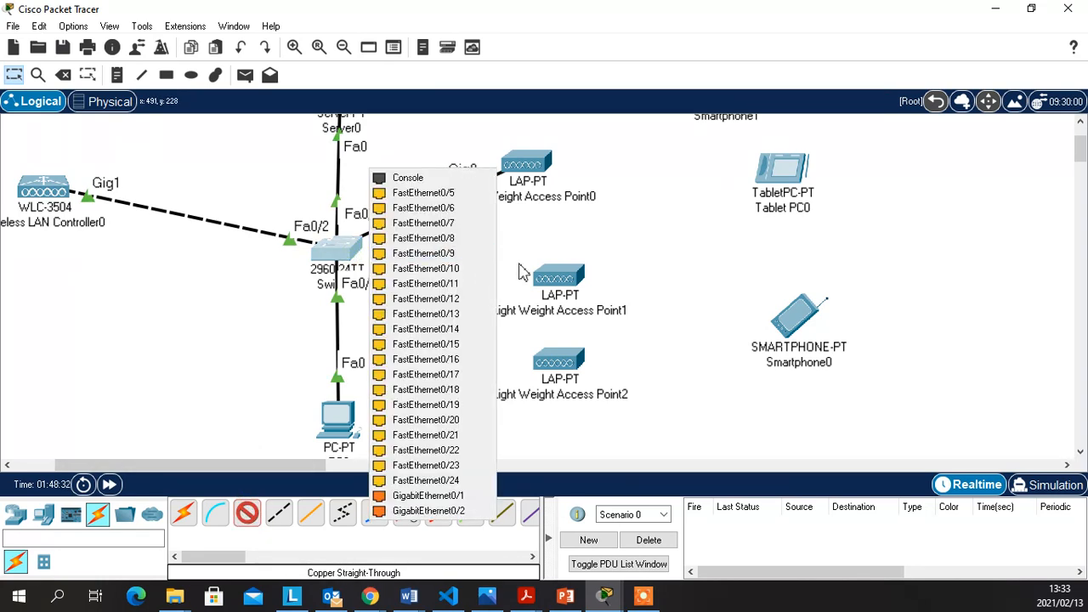
pyautogui.click(446, 192)
pyautogui.click(560, 287)
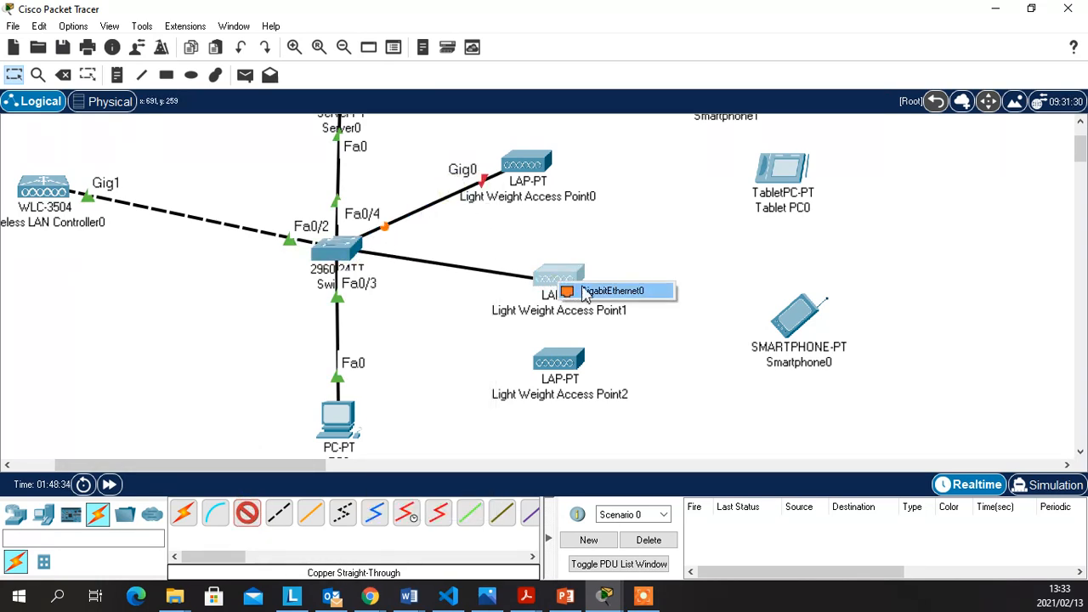
pyautogui.click(583, 291)
pyautogui.click(247, 512)
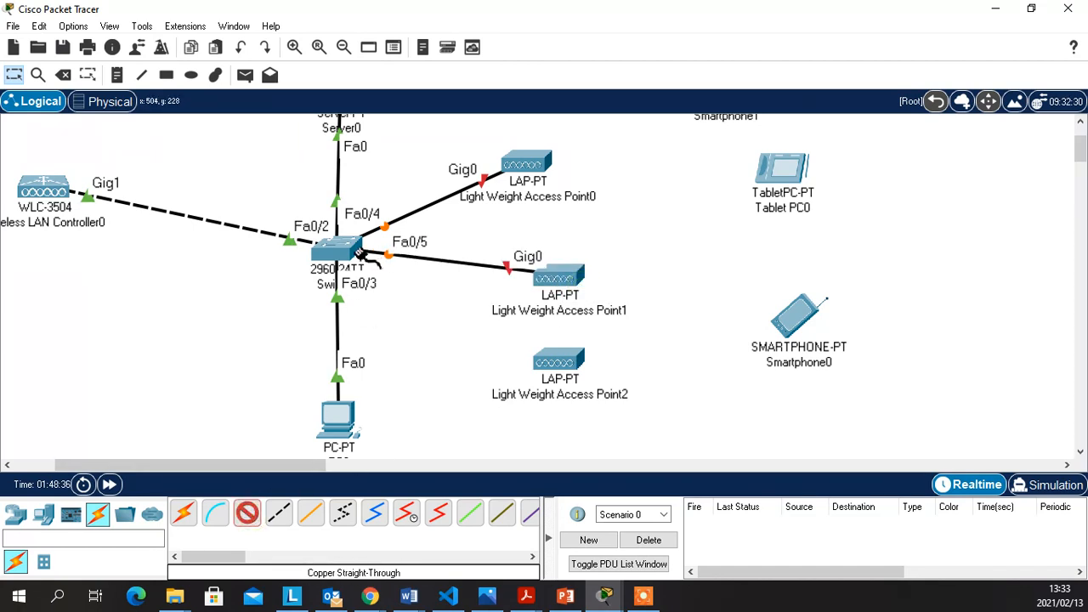
pyautogui.click(350, 248)
pyautogui.click(387, 277)
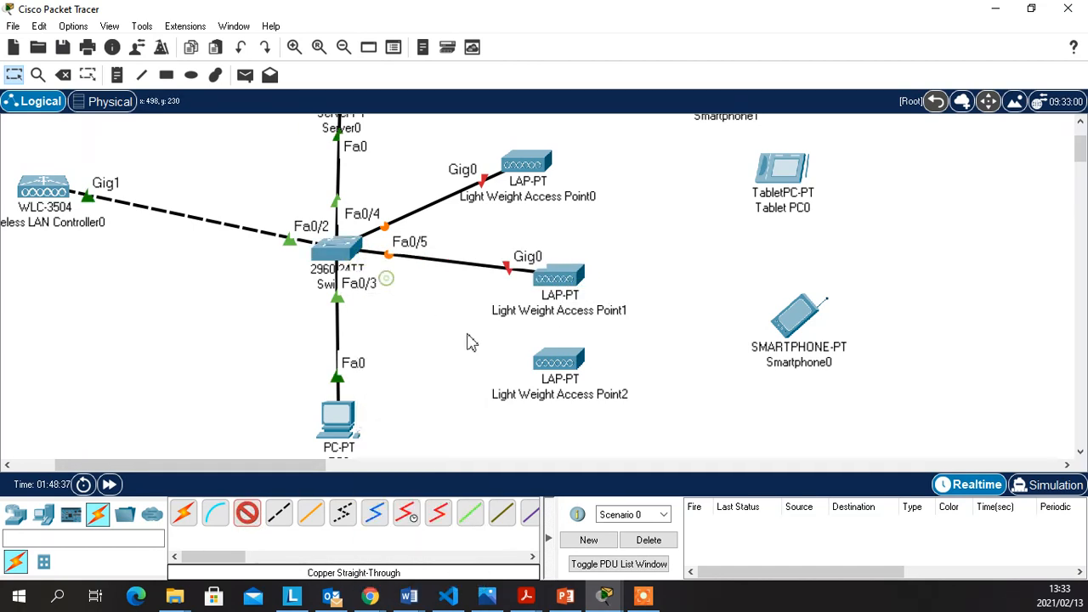
pyautogui.click(561, 362)
pyautogui.click(618, 374)
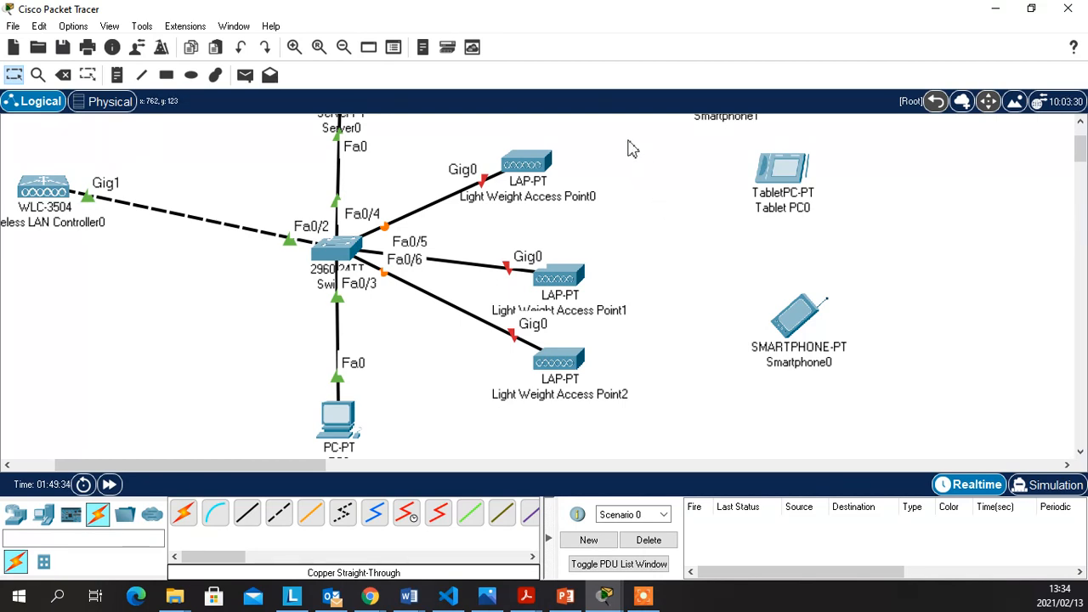
# Plug a power adapter into Light Weight Access Point0, then move its dialog aside to watch the link
pyautogui.click(549, 170)
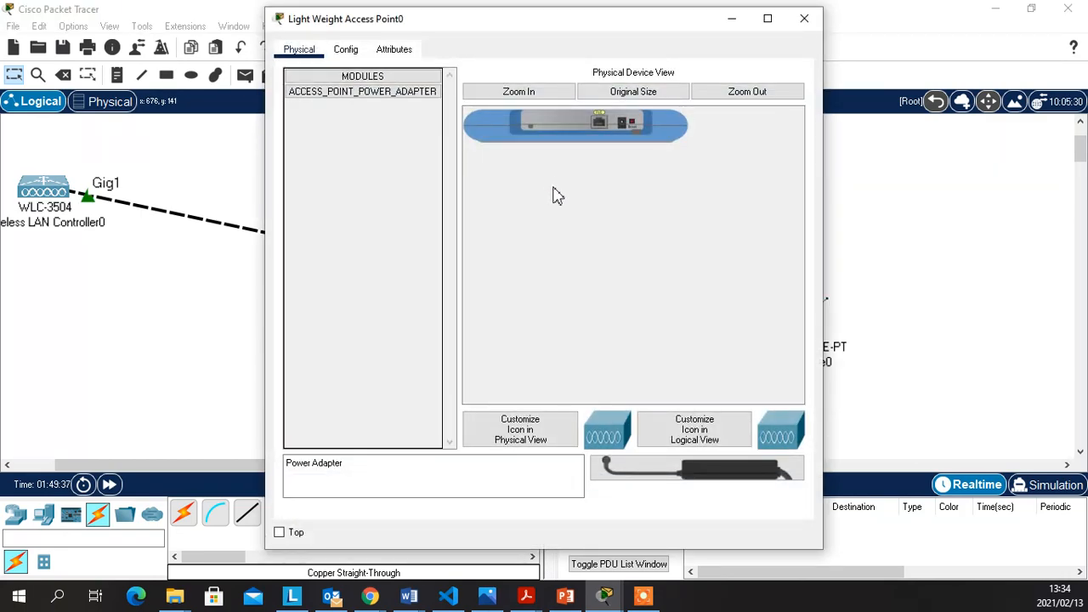
pyautogui.click(517, 93)
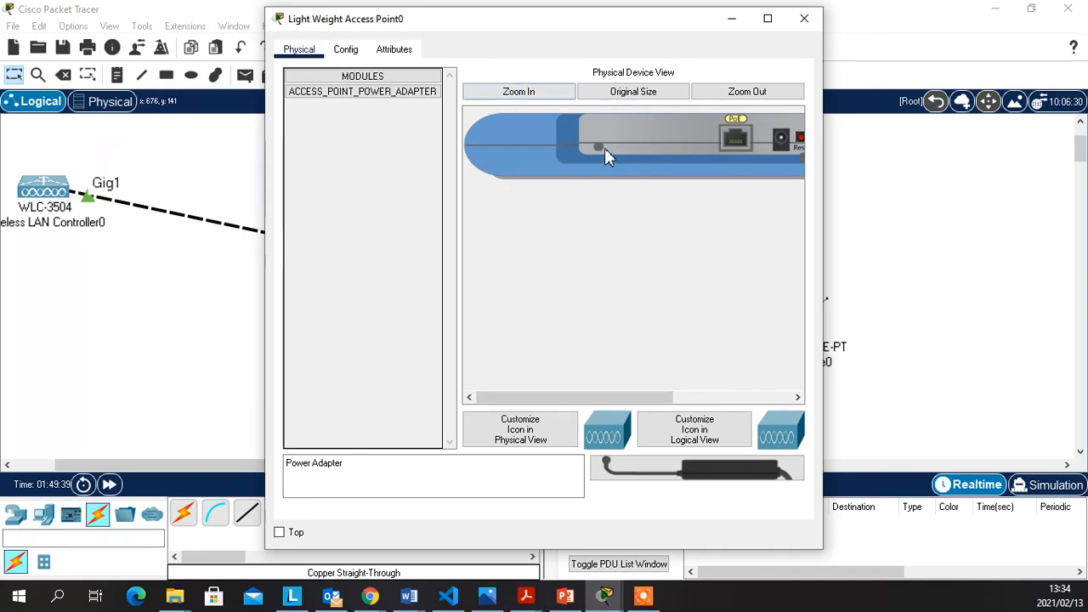
pyautogui.moveTo(610, 407); pyautogui.dragTo(641, 384)
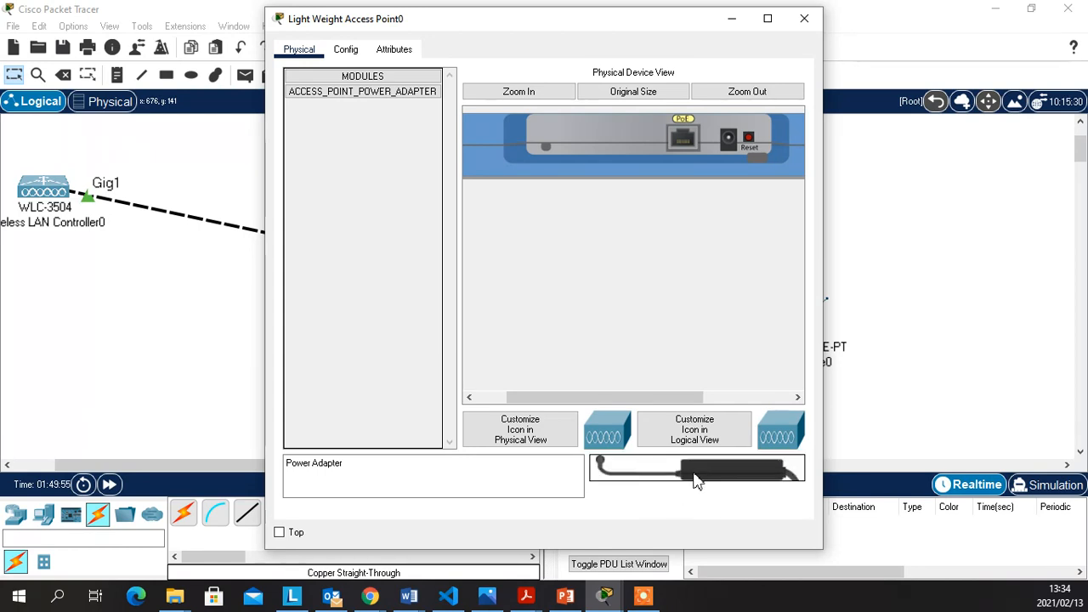
pyautogui.moveTo(692, 474); pyautogui.dragTo(729, 150)
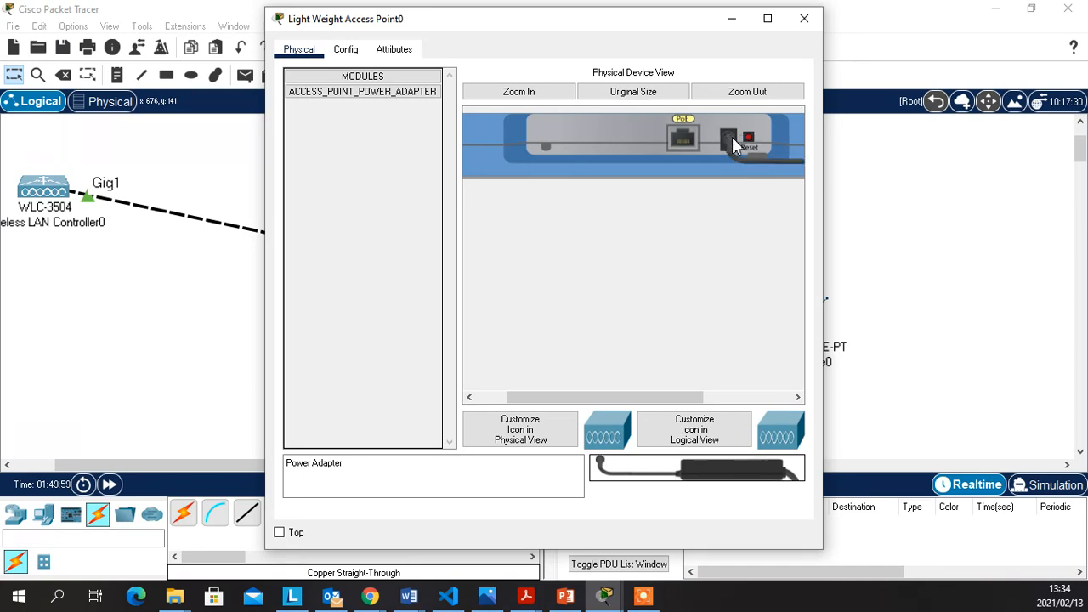
pyautogui.moveTo(617, 13); pyautogui.dragTo(936, 48)
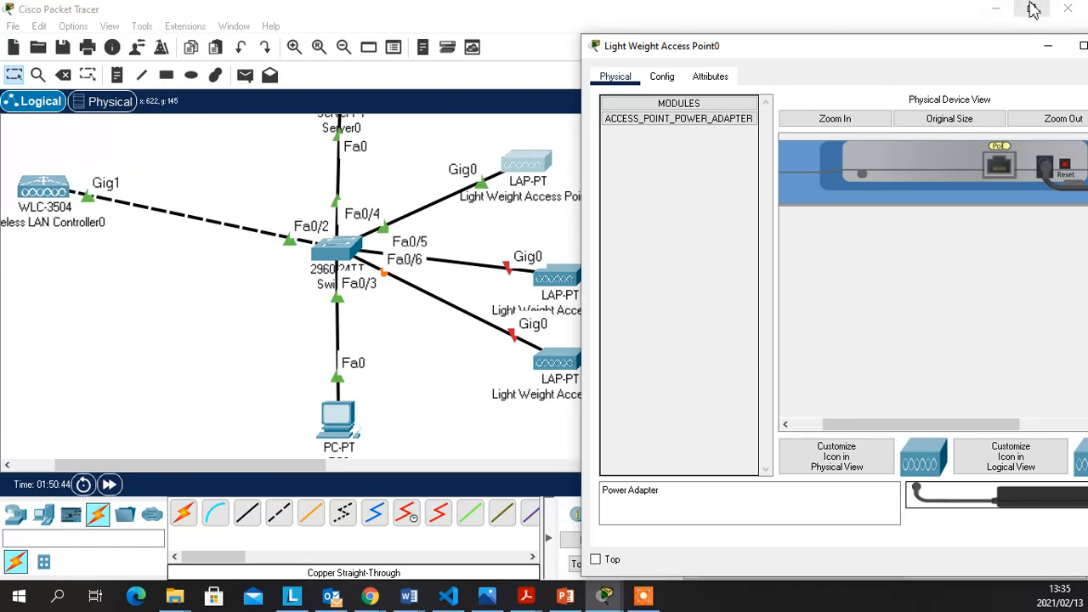
pyautogui.moveTo(990, 56); pyautogui.dragTo(854, 54)
# Fit Light Weight Access Point1 with its power adapter so its Gig0 link to Fa0/5 turns green
pyautogui.click(984, 44)
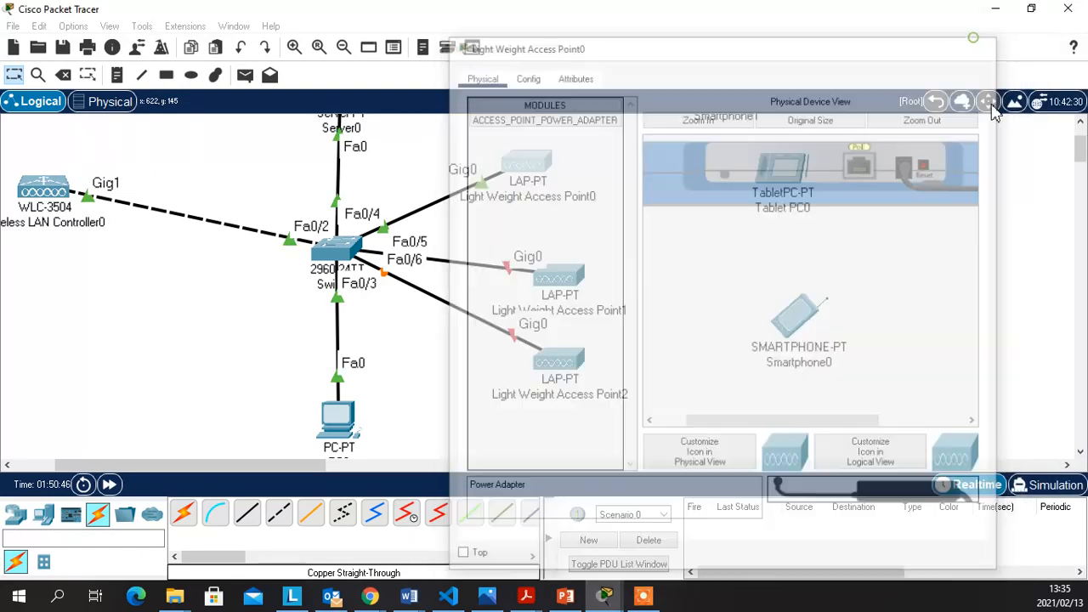
pyautogui.click(564, 289)
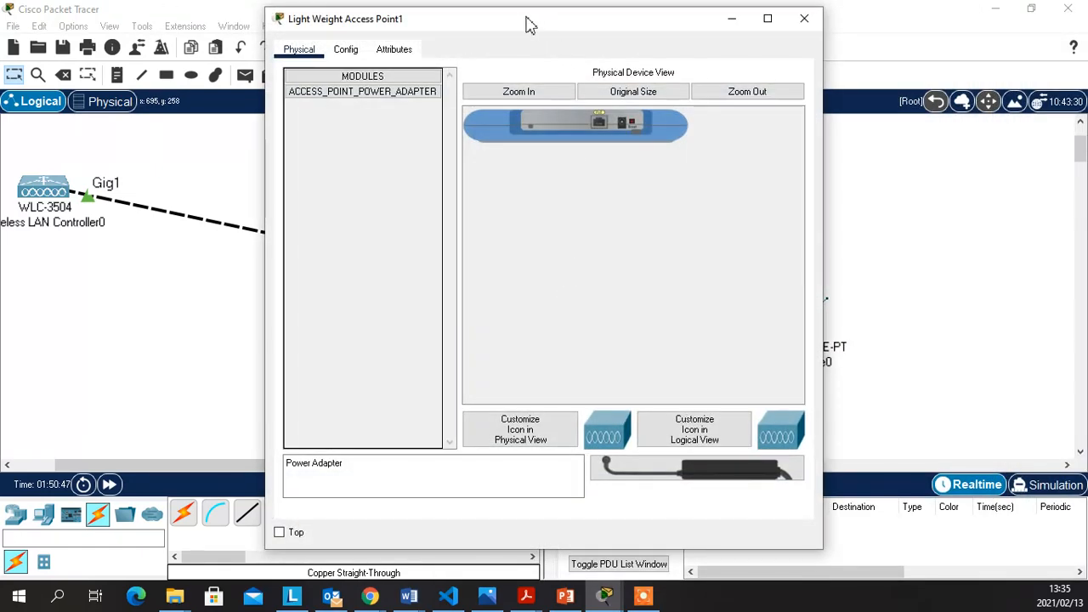
pyautogui.moveTo(532, 24); pyautogui.dragTo(698, 23)
pyautogui.click(699, 85)
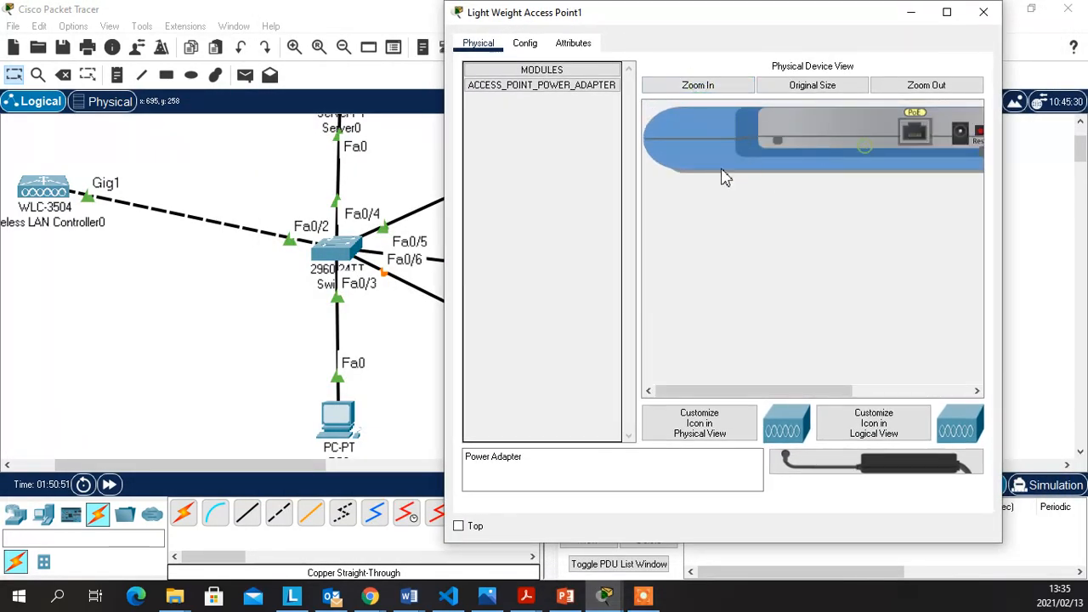
pyautogui.moveTo(788, 393); pyautogui.dragTo(842, 439)
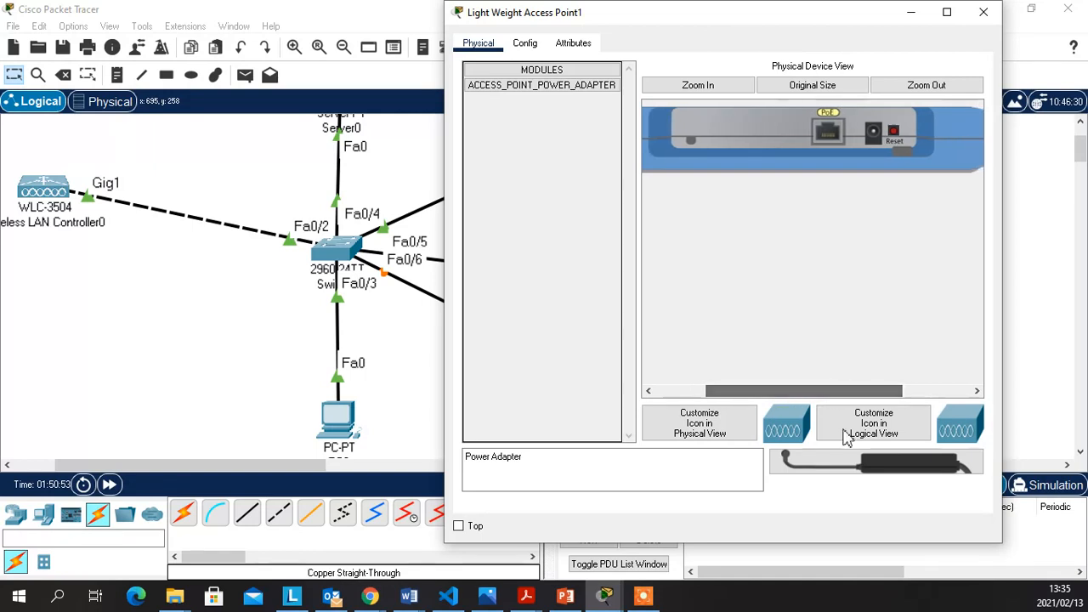
pyautogui.moveTo(940, 485); pyautogui.dragTo(873, 145)
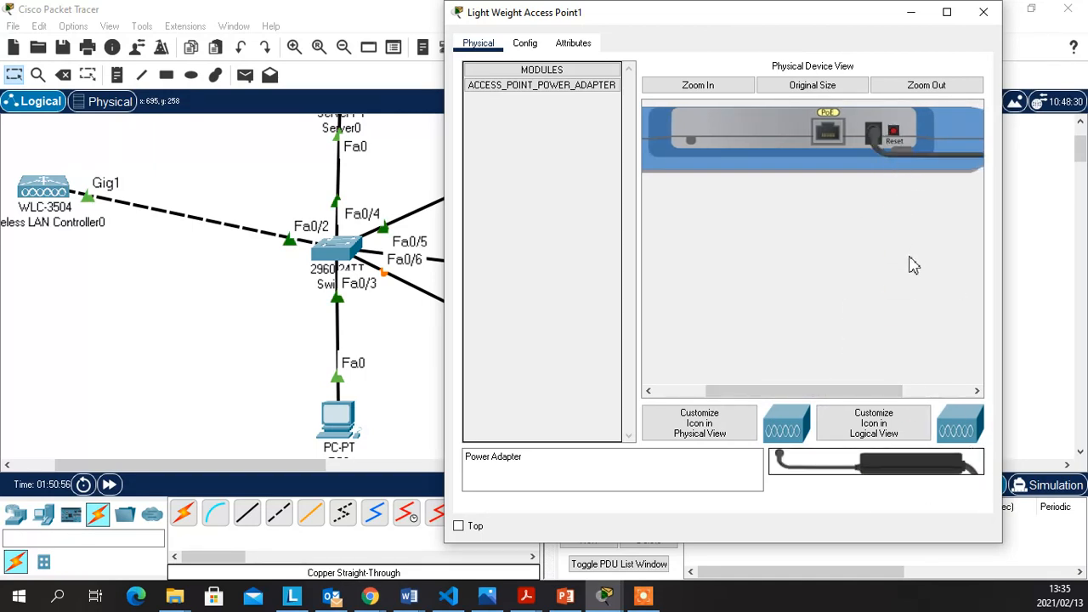
pyautogui.click(983, 12)
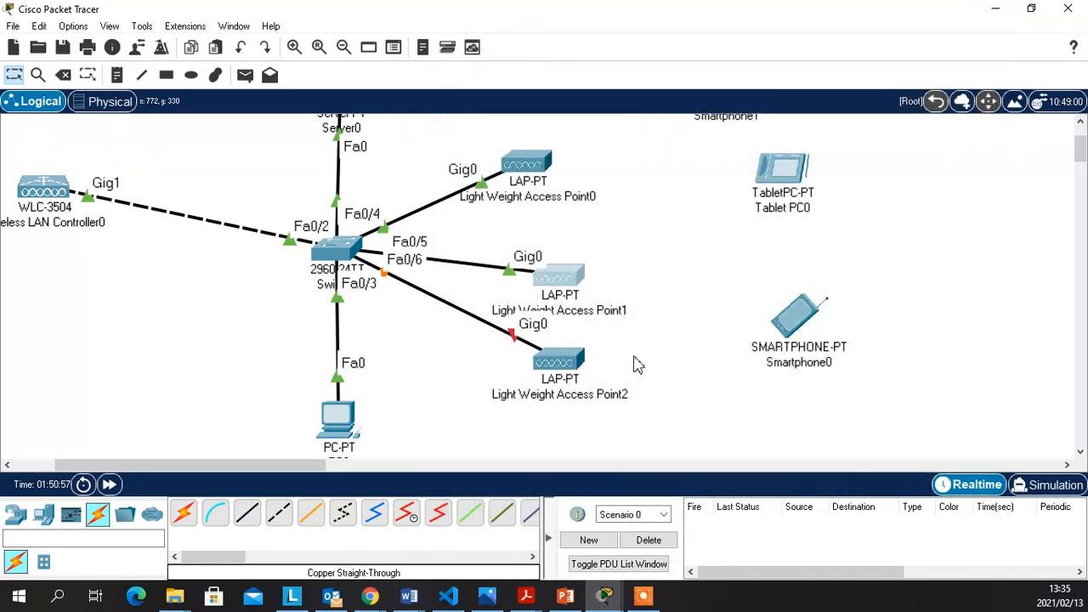
# Plug the power adapter into Light Weight Access Point2 and close its settings window
pyautogui.click(568, 364)
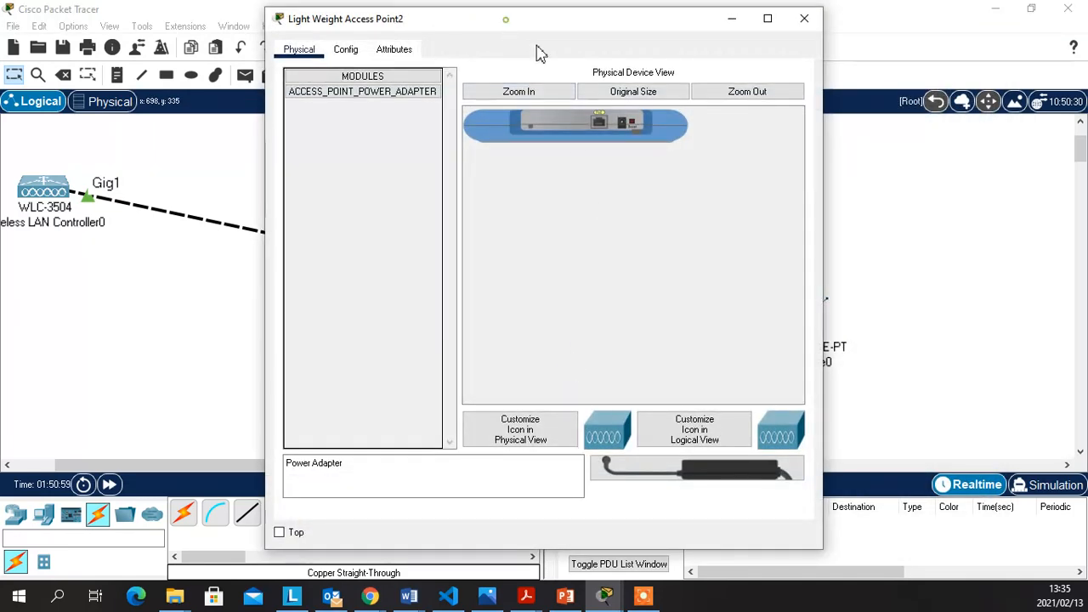
pyautogui.moveTo(510, 25); pyautogui.dragTo(663, 28)
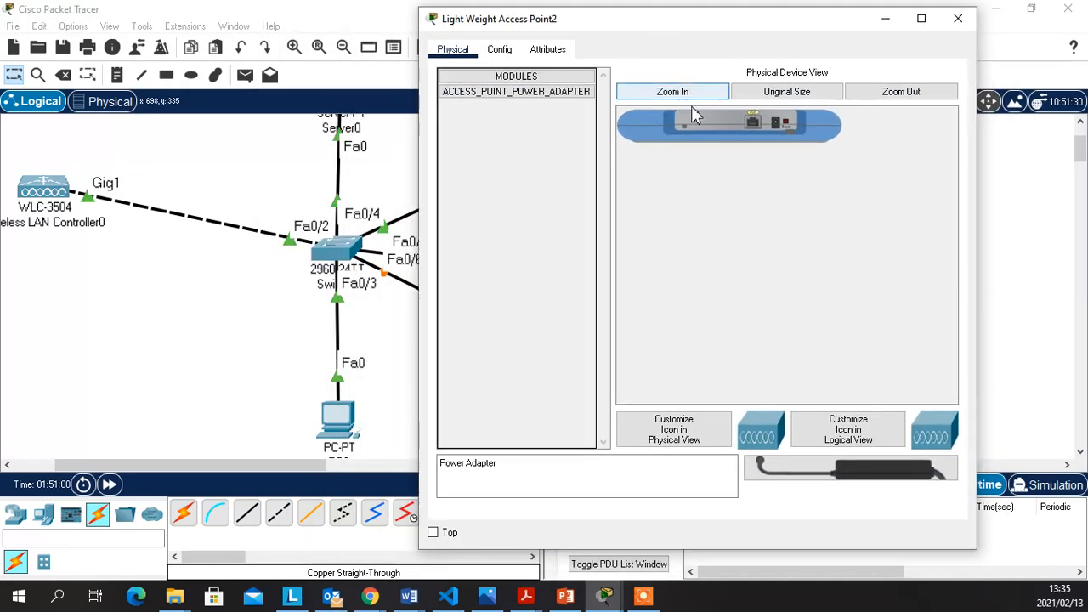
pyautogui.click(693, 95)
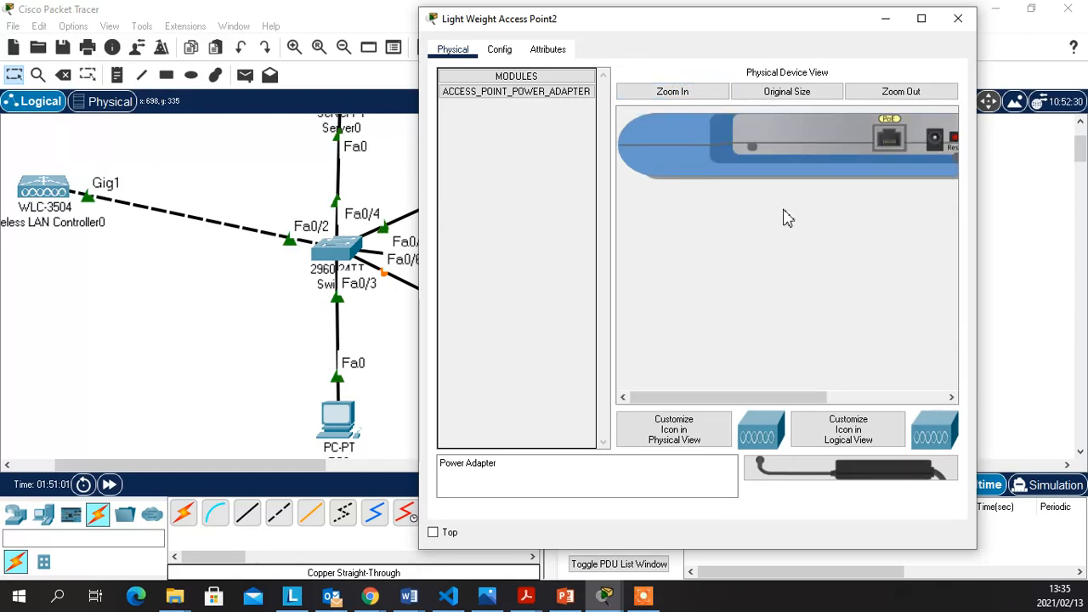
pyautogui.moveTo(775, 398); pyautogui.dragTo(809, 394)
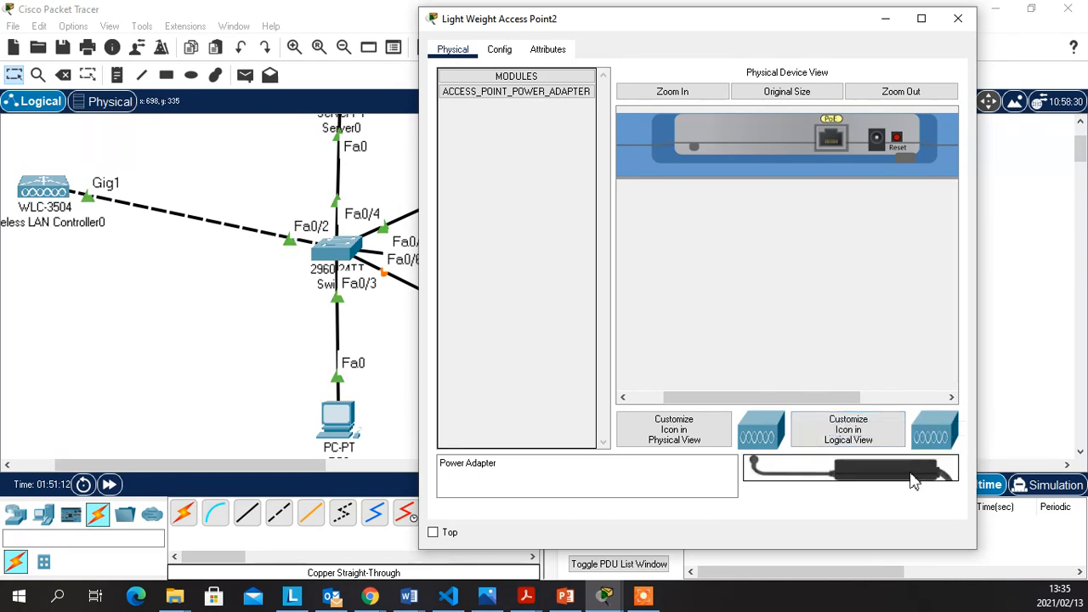
pyautogui.moveTo(912, 480); pyautogui.dragTo(878, 140)
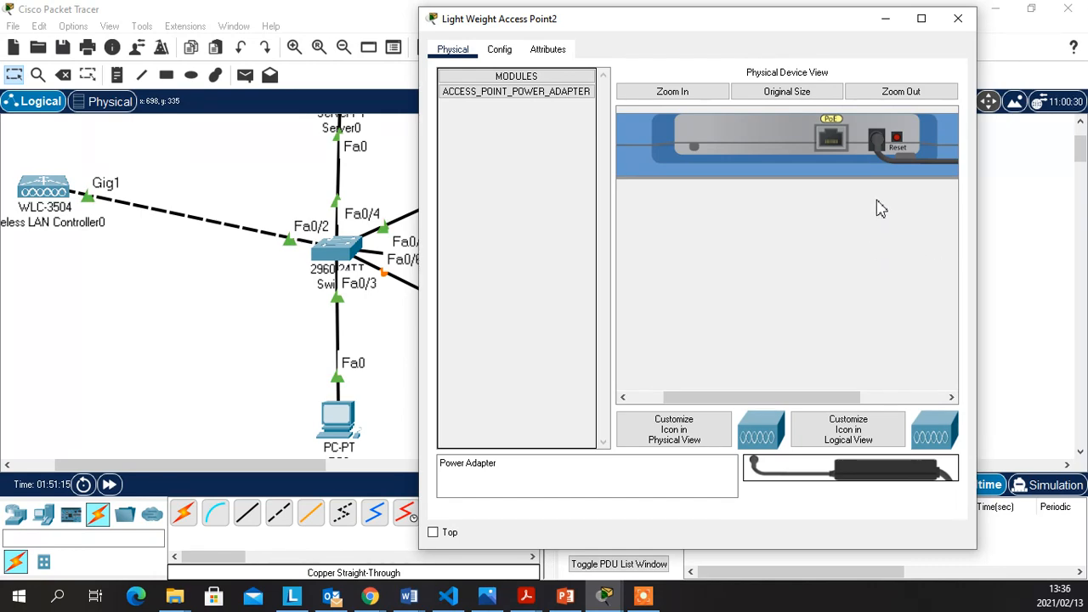
pyautogui.click(962, 24)
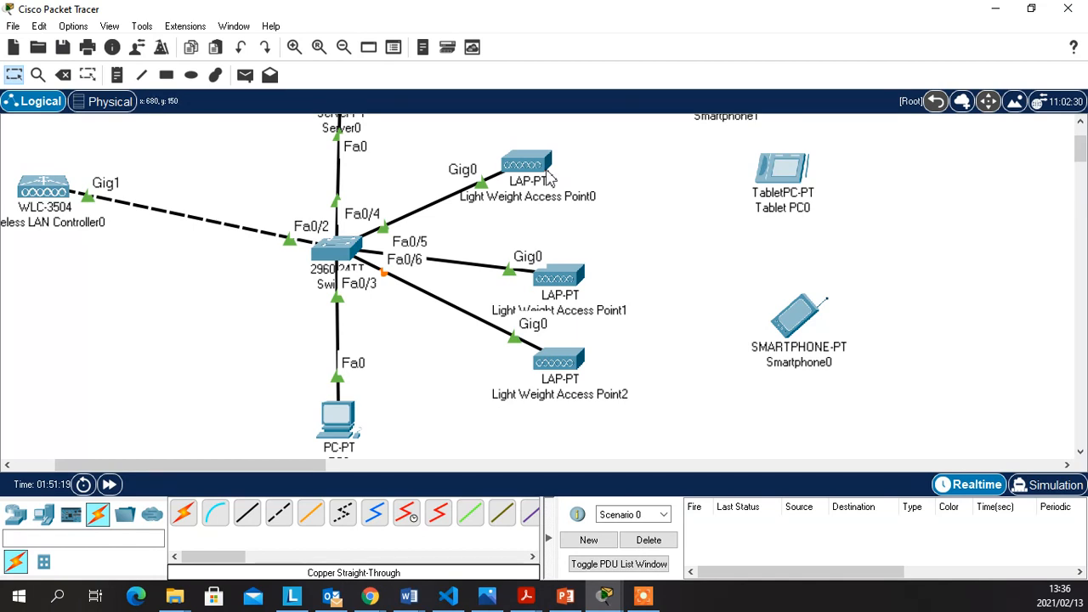
pyautogui.moveTo(535, 173)
pyautogui.moveTo(562, 285)
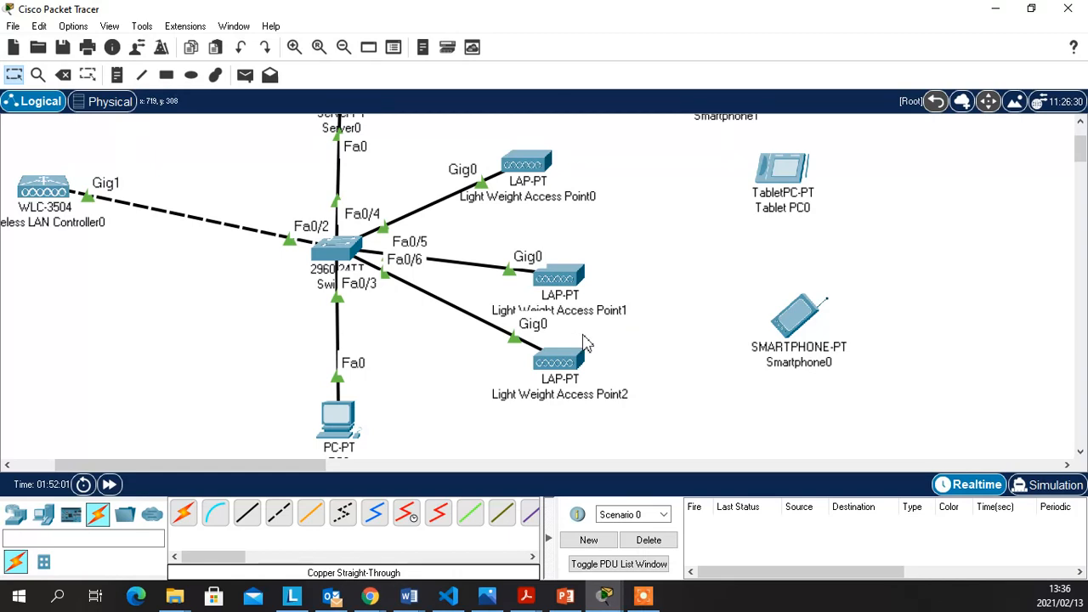
pyautogui.moveTo(545, 366)
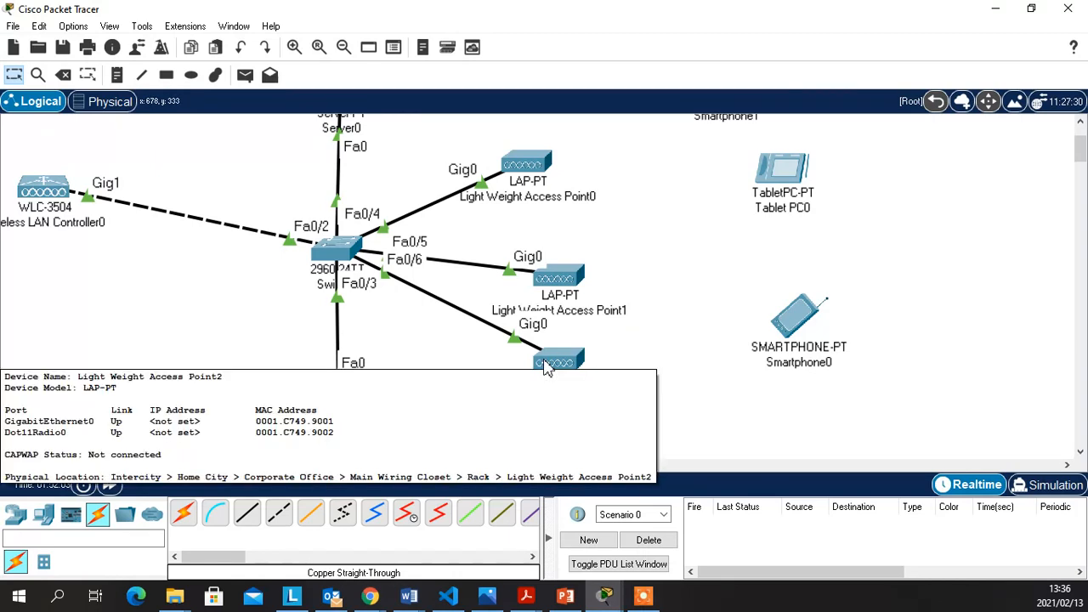
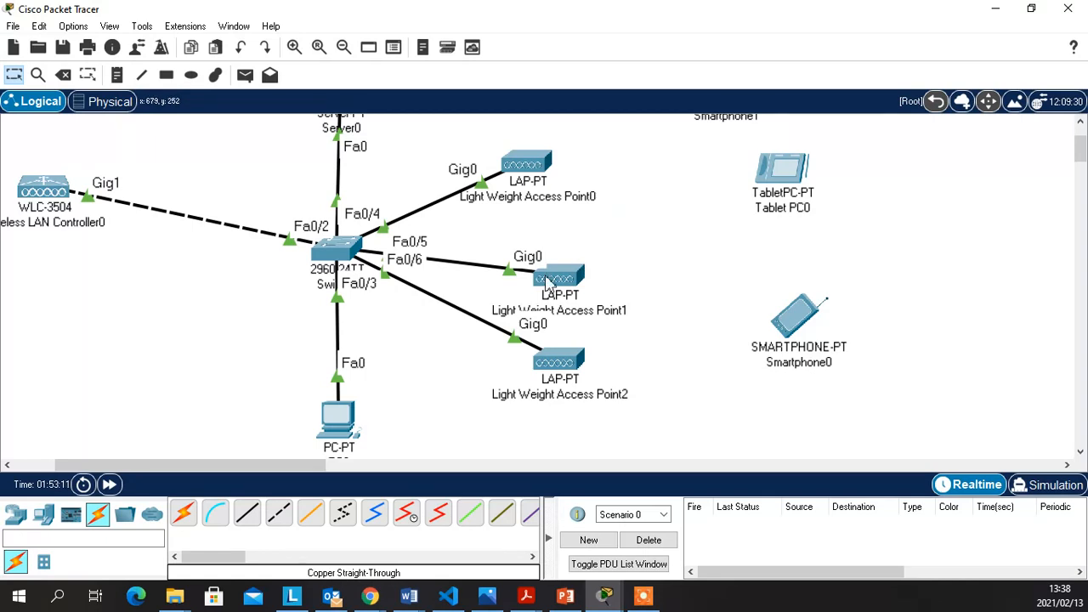
# Scroll the topology up to bring Server0, the 10.0.0.0/8 label and Smartphone1 into view
pyautogui.moveTo(548, 284)
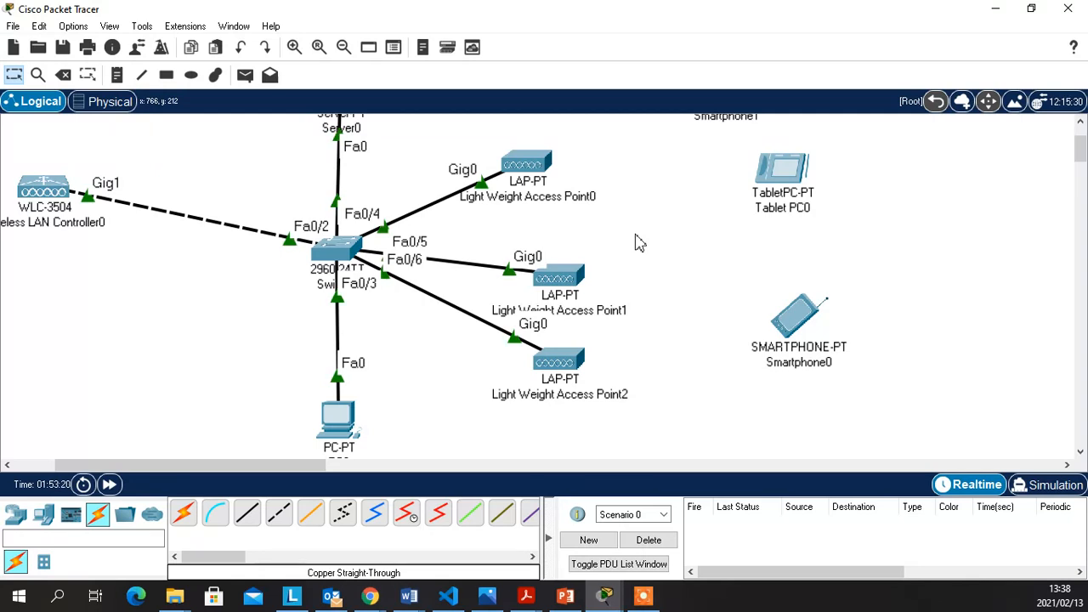
pyautogui.scroll(3, 913, 297)
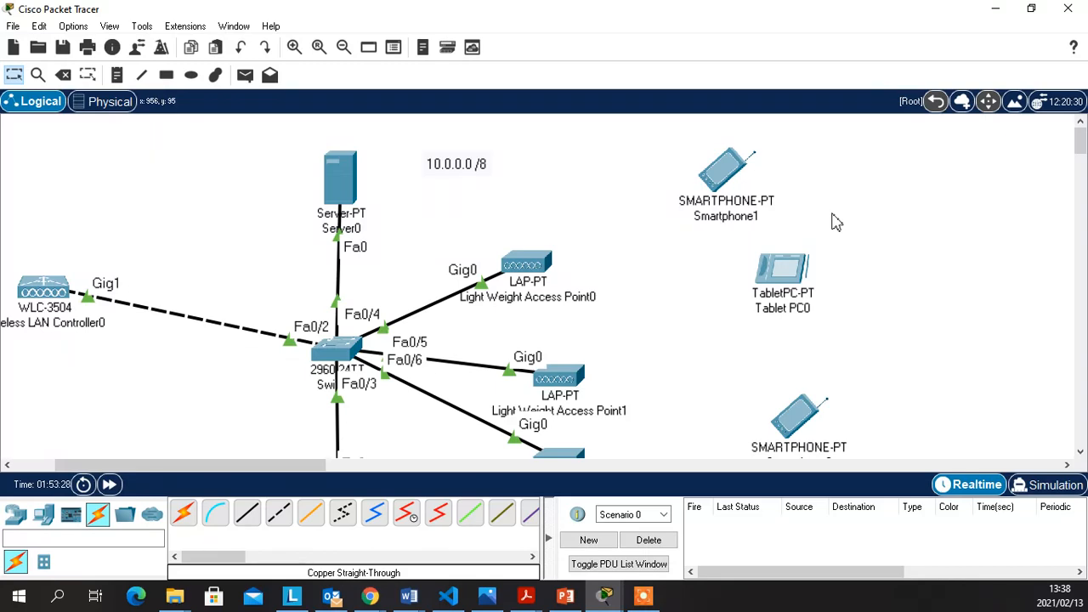
# Open Smartphone1, check its IP Configuration, then show Wireless0 with SSID Default and authentication Disabled
pyautogui.click(715, 187)
pyautogui.moveTo(634, 31); pyautogui.dragTo(445, 24)
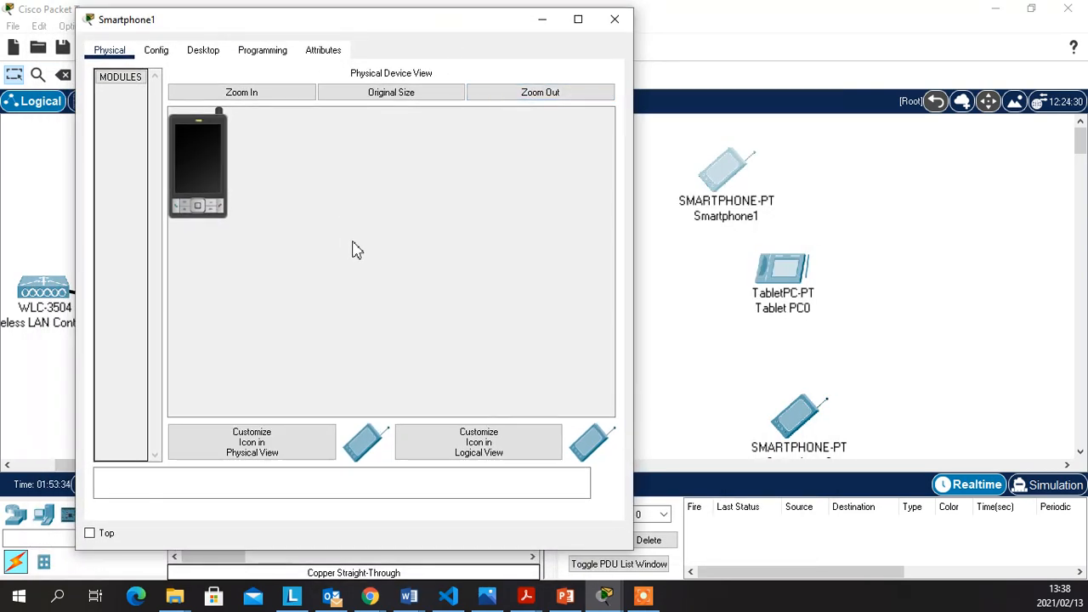
pyautogui.click(158, 51)
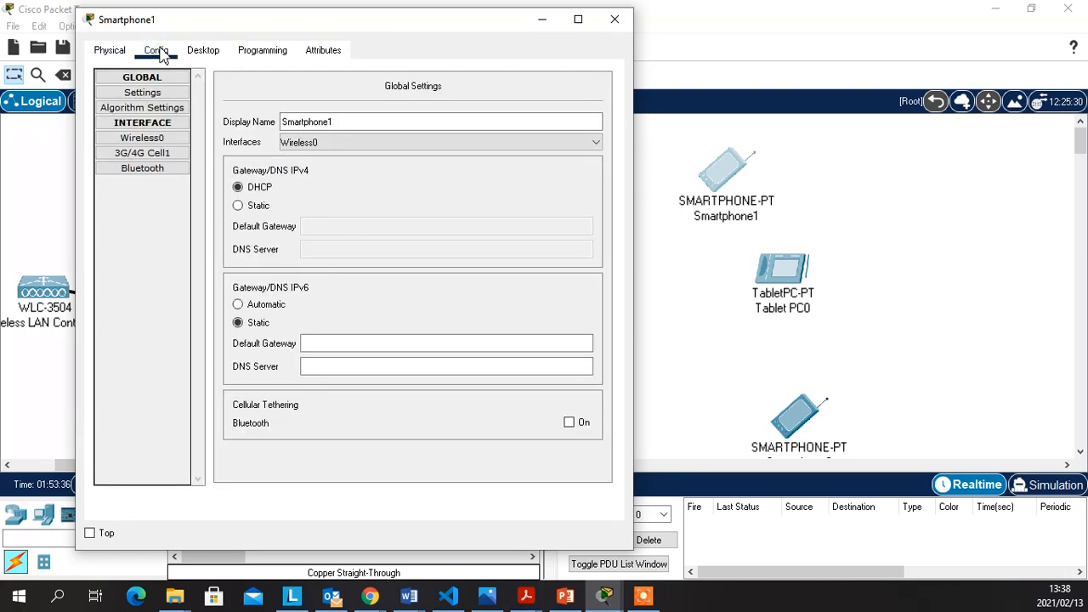
pyautogui.click(204, 53)
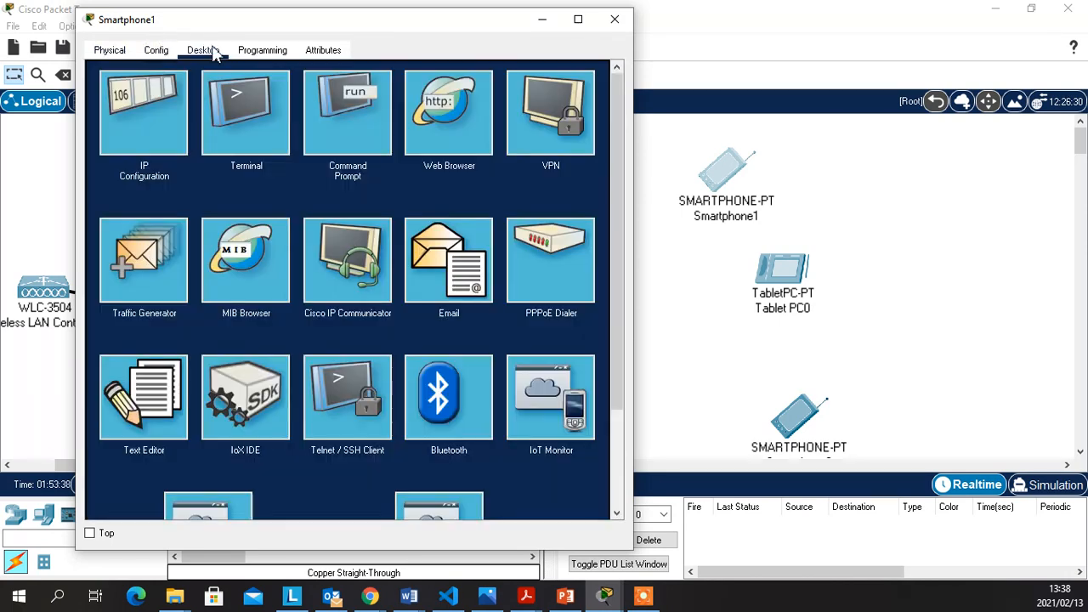
pyautogui.click(143, 111)
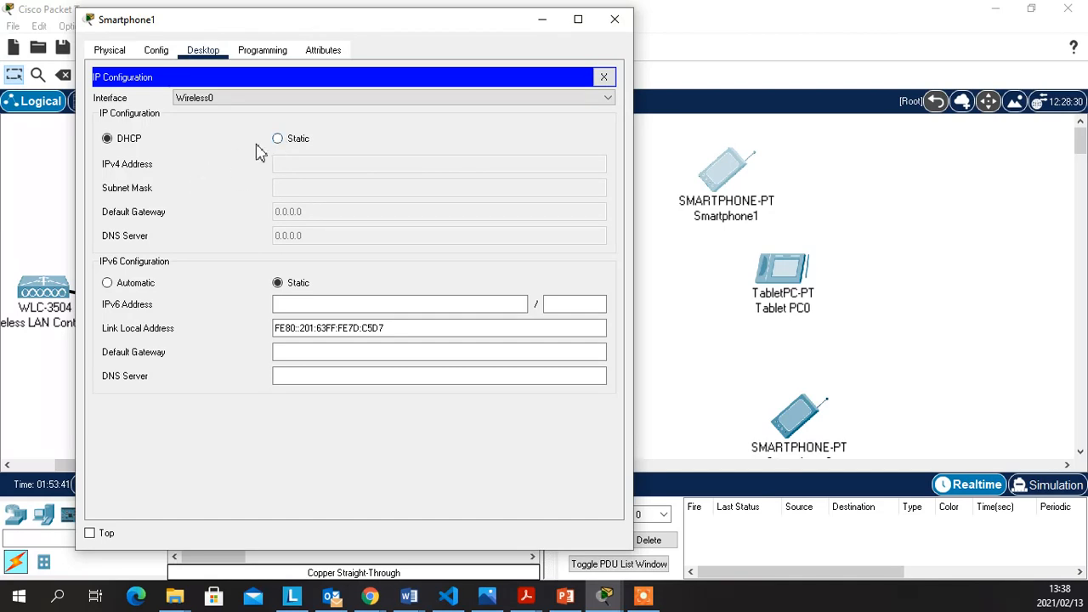
pyautogui.click(158, 53)
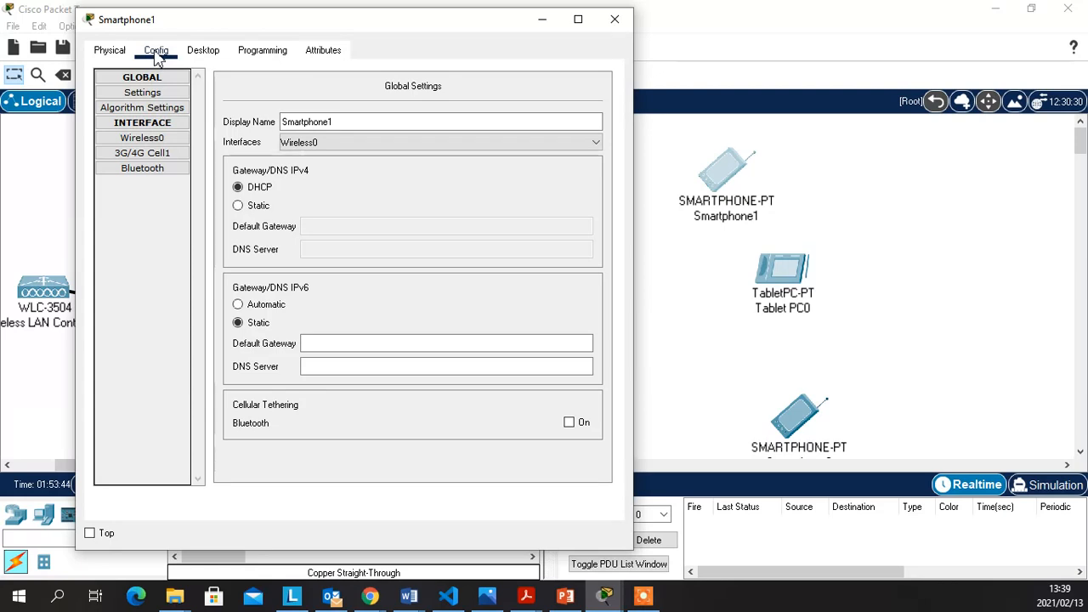
pyautogui.click(149, 139)
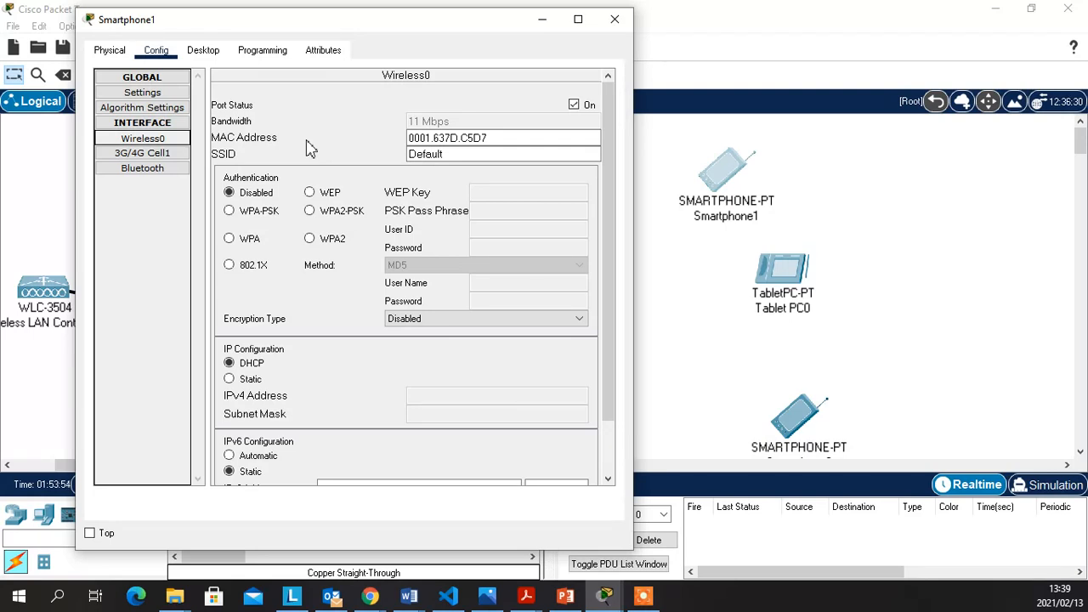
# Change Smartphone1's Wireless0 SSID from Default to Net1, choose WPA2-PSK and enter the pass phrase
pyautogui.click(452, 155)
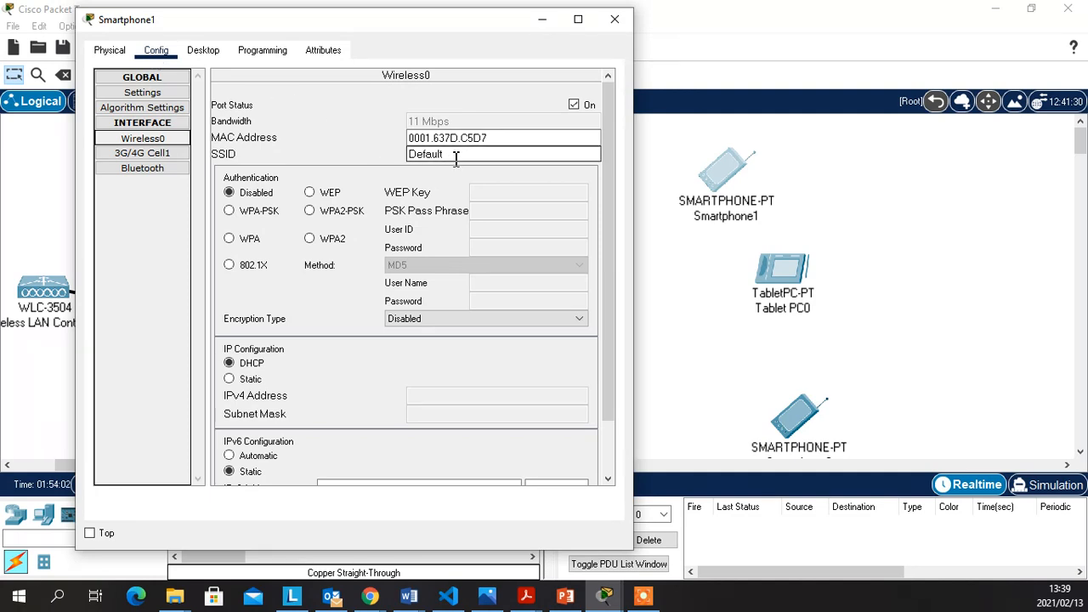
pyautogui.moveTo(444, 155); pyautogui.dragTo(408, 154)
pyautogui.press('BackSpace')
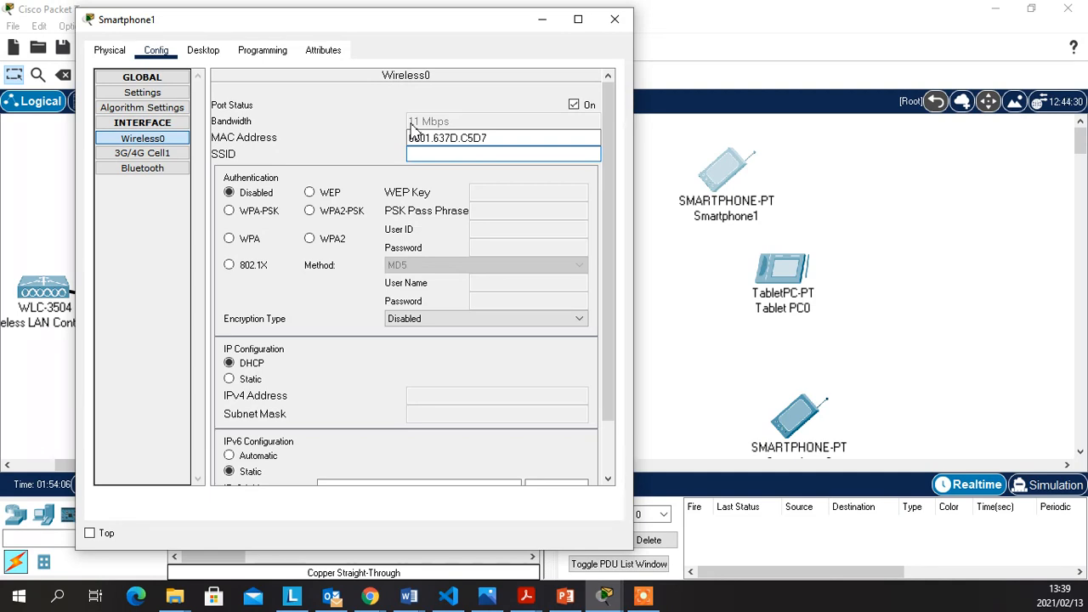
pyautogui.write('Net1')
pyautogui.click(339, 212)
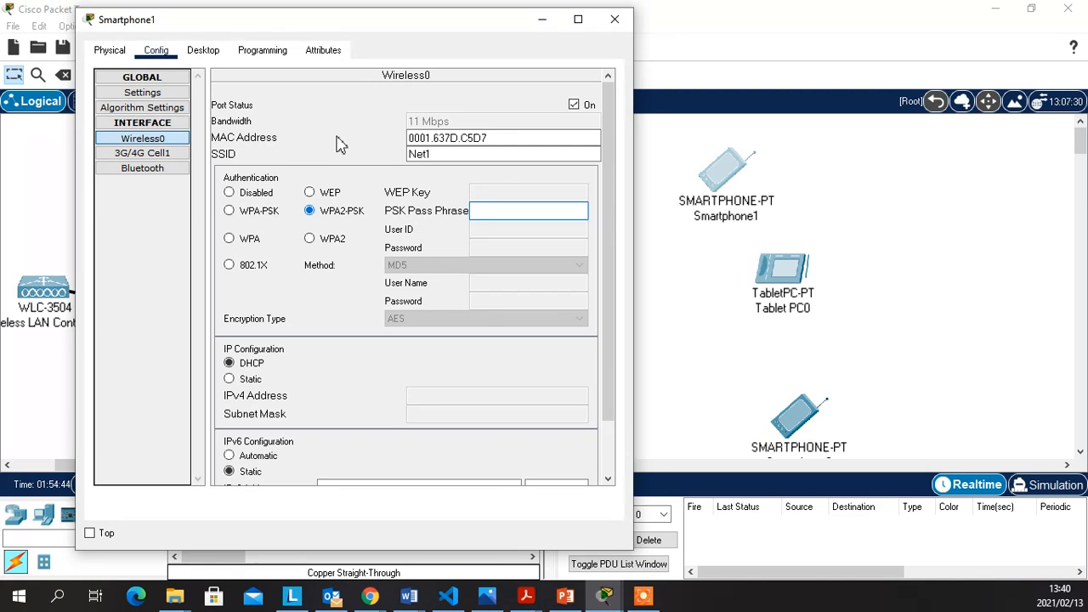
pyautogui.write('East2Wes')
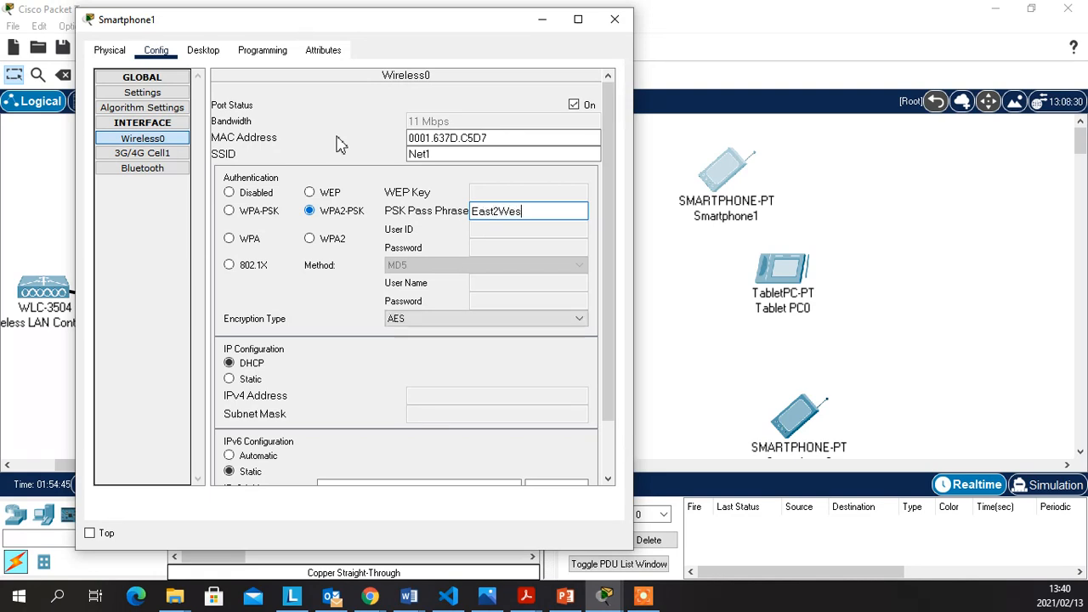
pyautogui.write('t')
# Commit Smartphone1's pass phrase so it links wirelessly to an access point, then open Tablet PC0
pyautogui.moveTo(475, 20); pyautogui.dragTo(369, 12)
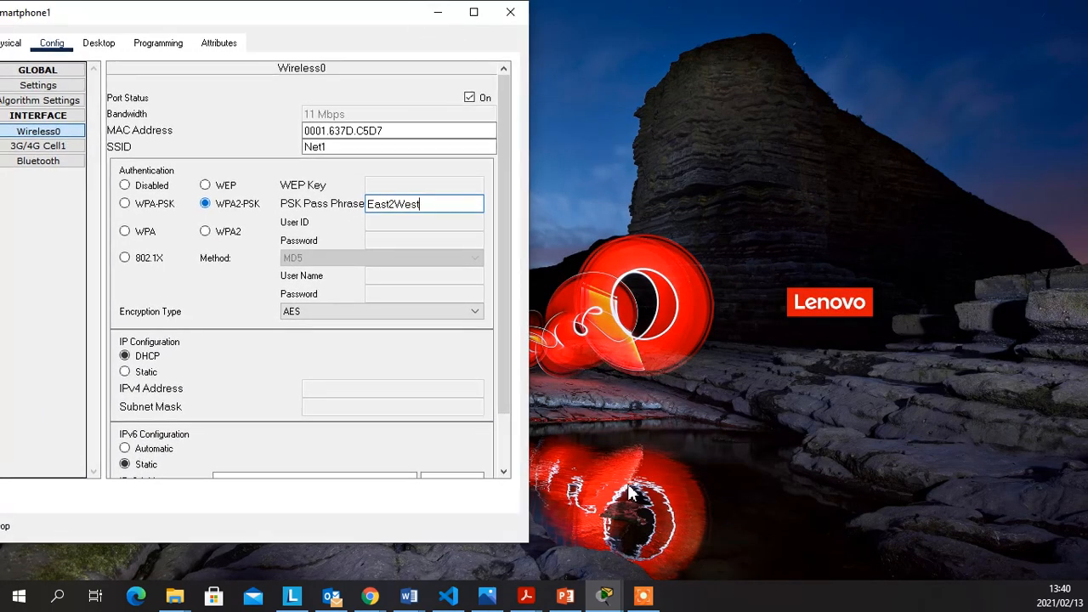
pyautogui.moveTo(611, 598)
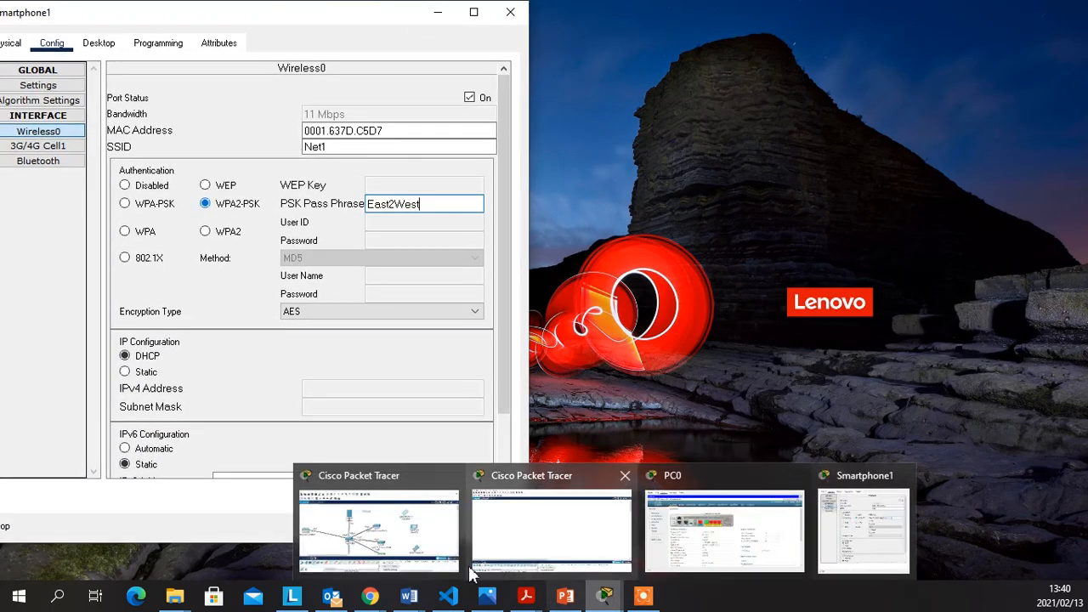
pyautogui.click(389, 539)
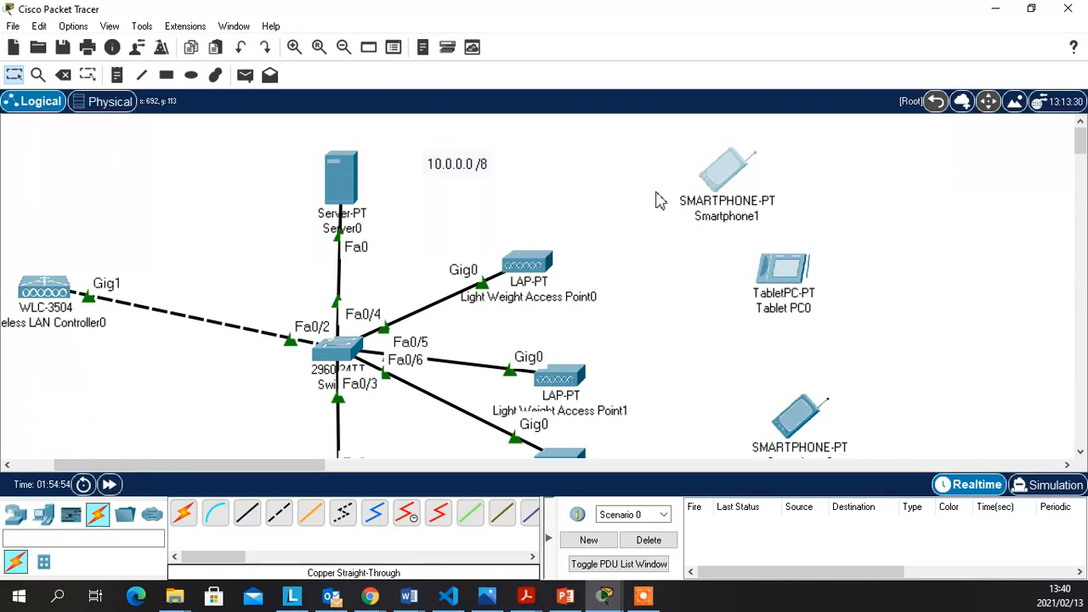
pyautogui.click(721, 175)
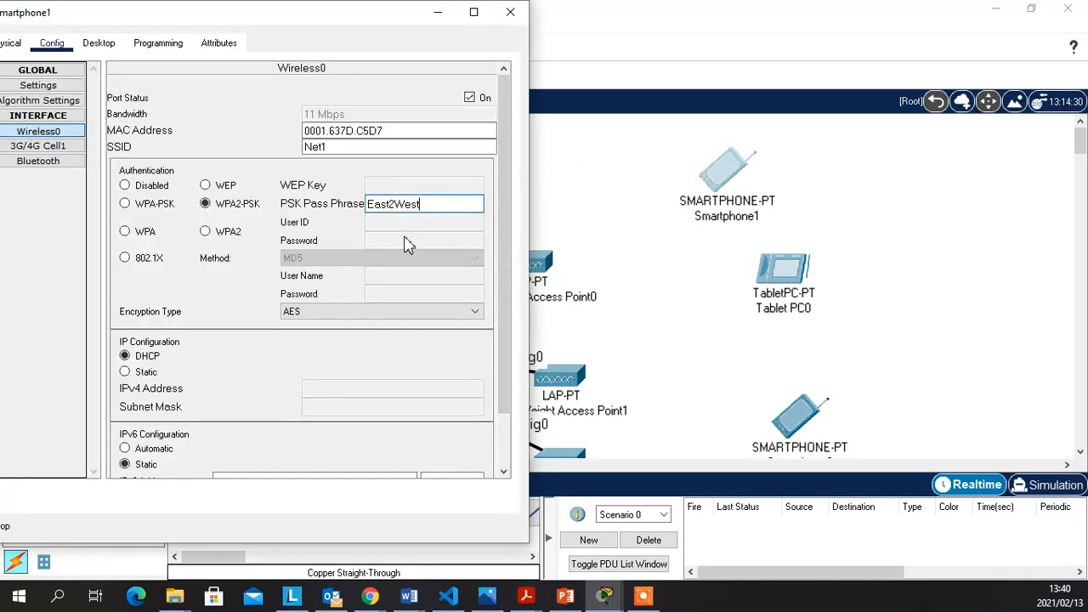
pyautogui.click(288, 359)
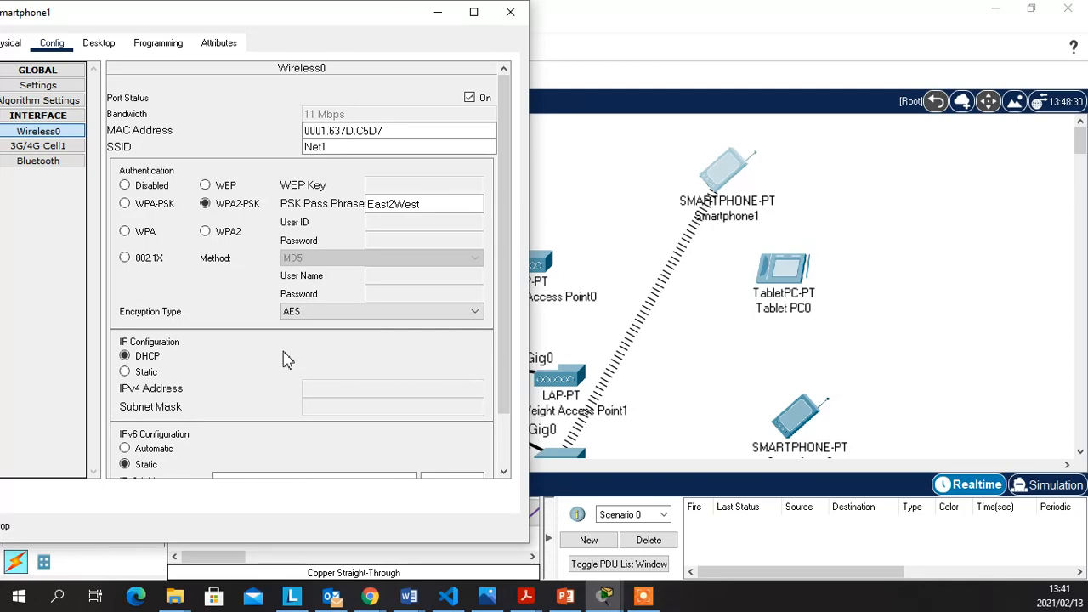
pyautogui.click(758, 269)
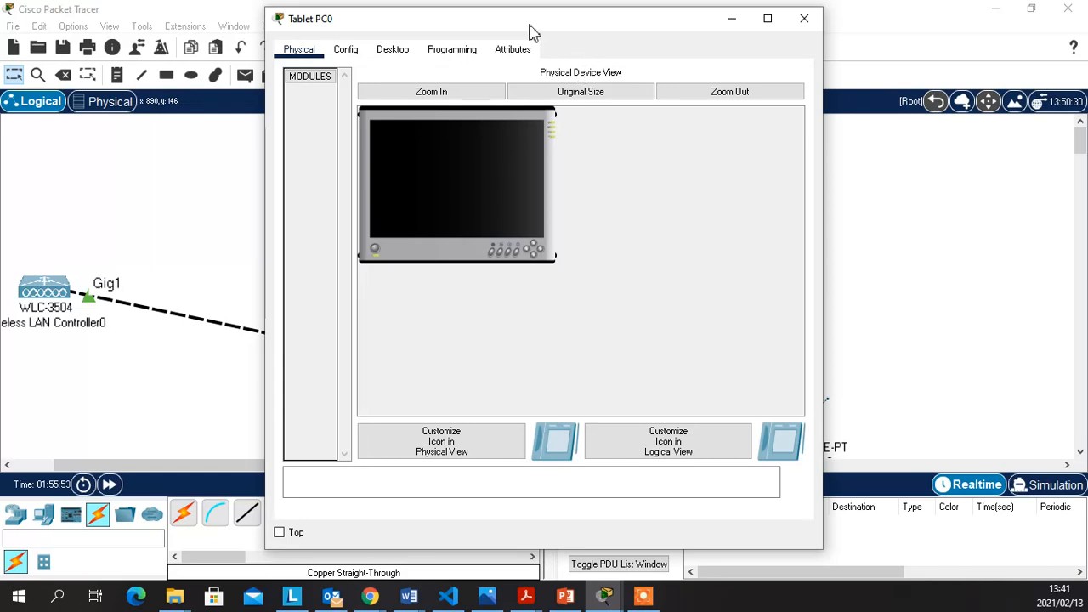
# Give Tablet PC0's Wireless0 SSID Net1 with WPA2-PSK/AES and the pass phrase, then open Smartphone0
pyautogui.moveTo(529, 25); pyautogui.dragTo(399, 38)
pyautogui.click(141, 51)
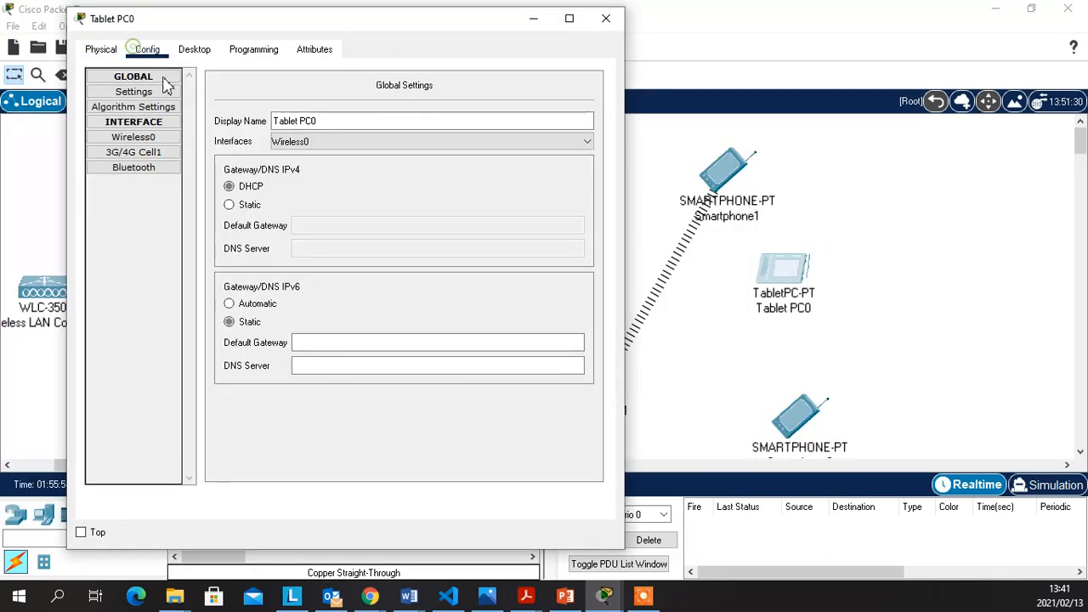
pyautogui.click(153, 138)
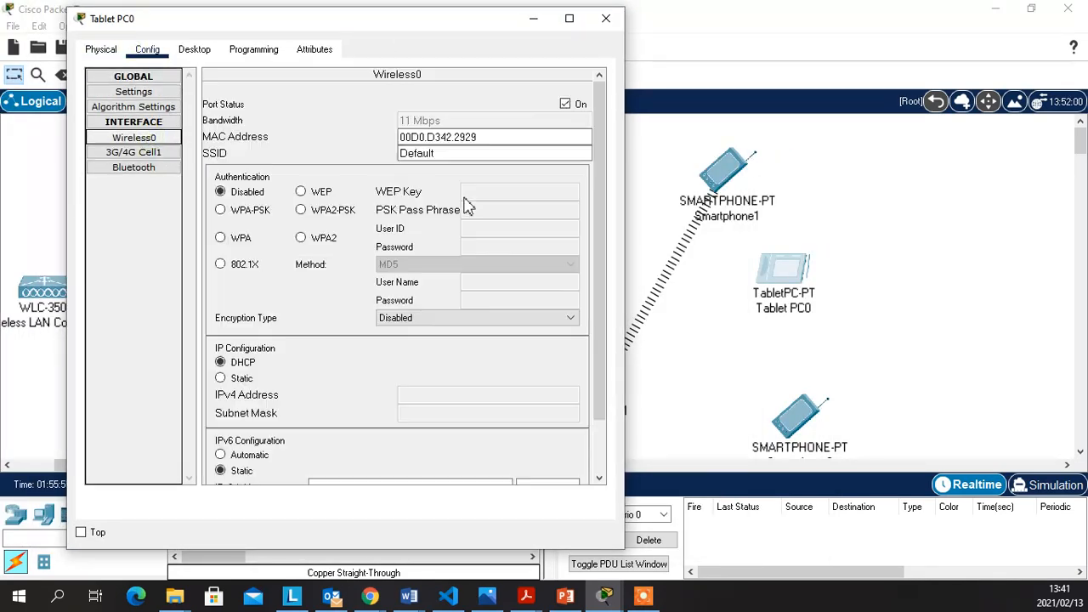
pyautogui.click(444, 153)
pyautogui.moveTo(445, 153); pyautogui.dragTo(399, 154)
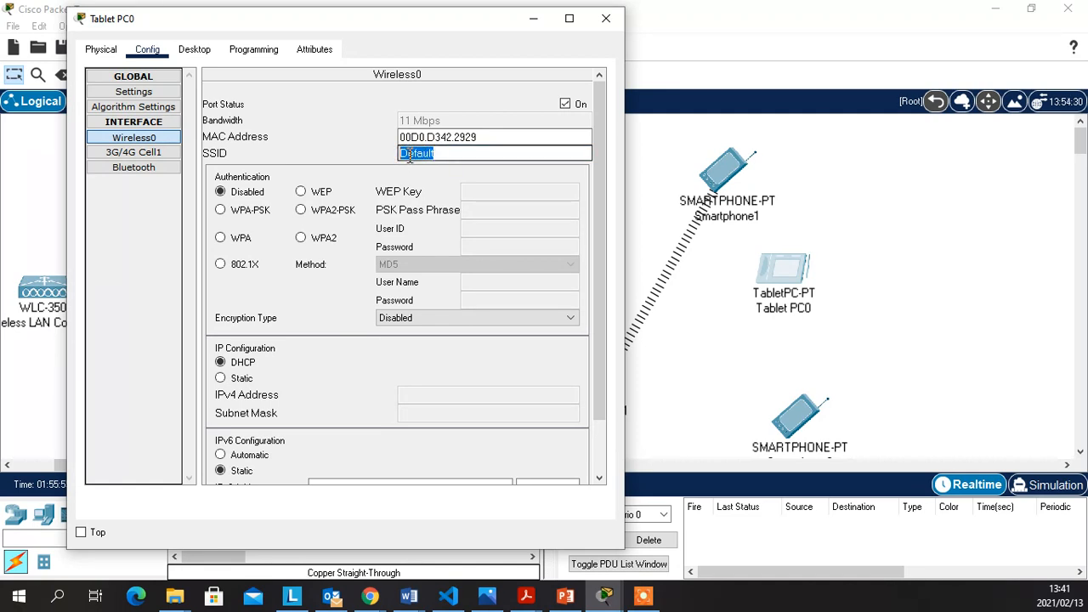
pyautogui.write('Net1')
pyautogui.click(340, 213)
pyautogui.click(499, 218)
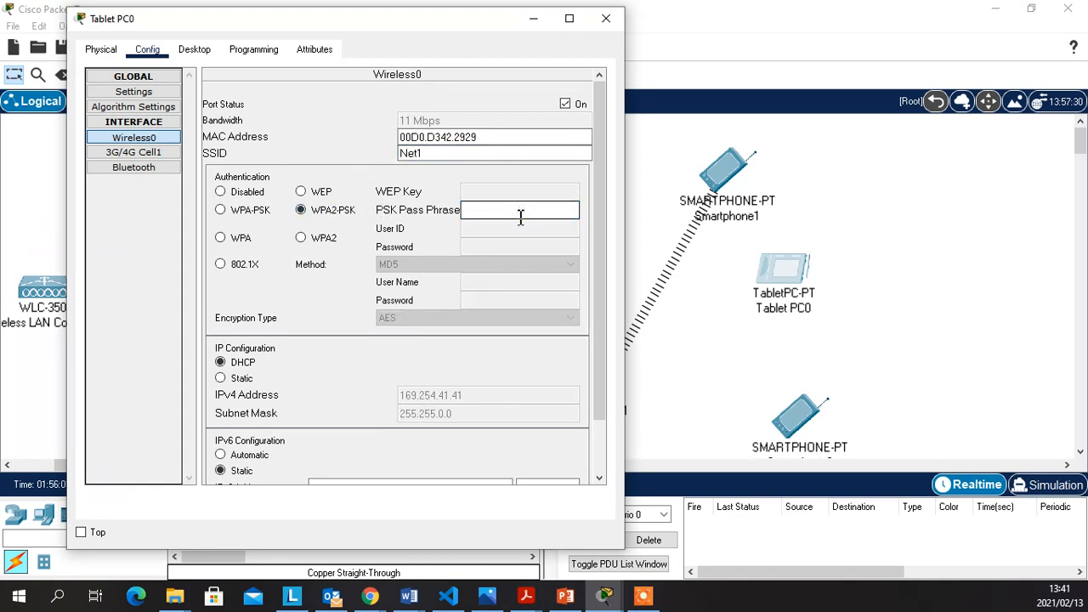
pyautogui.write('East')
pyautogui.write('2West')
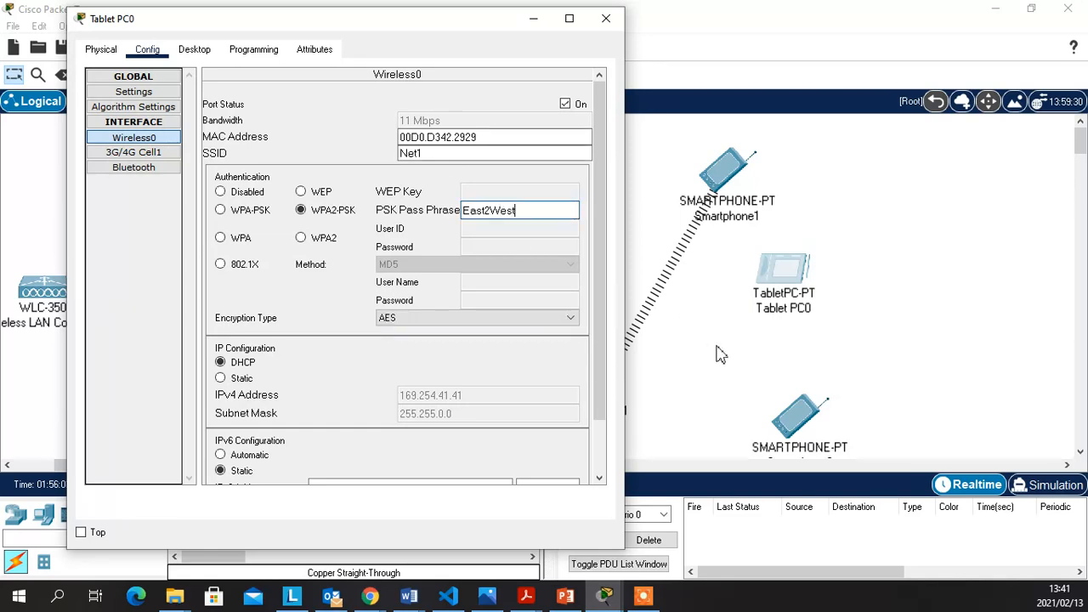
pyautogui.click(881, 344)
pyautogui.click(808, 419)
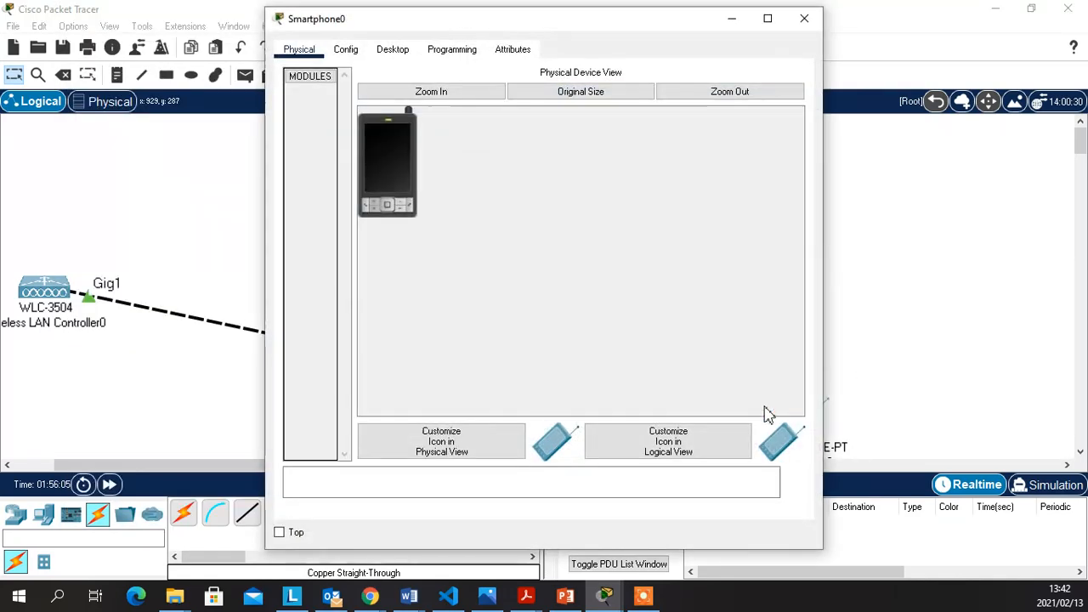
# Move Smartphone0's window aside and bring up its Wireless0 interface settings
pyautogui.moveTo(678, 43); pyautogui.dragTo(440, 56)
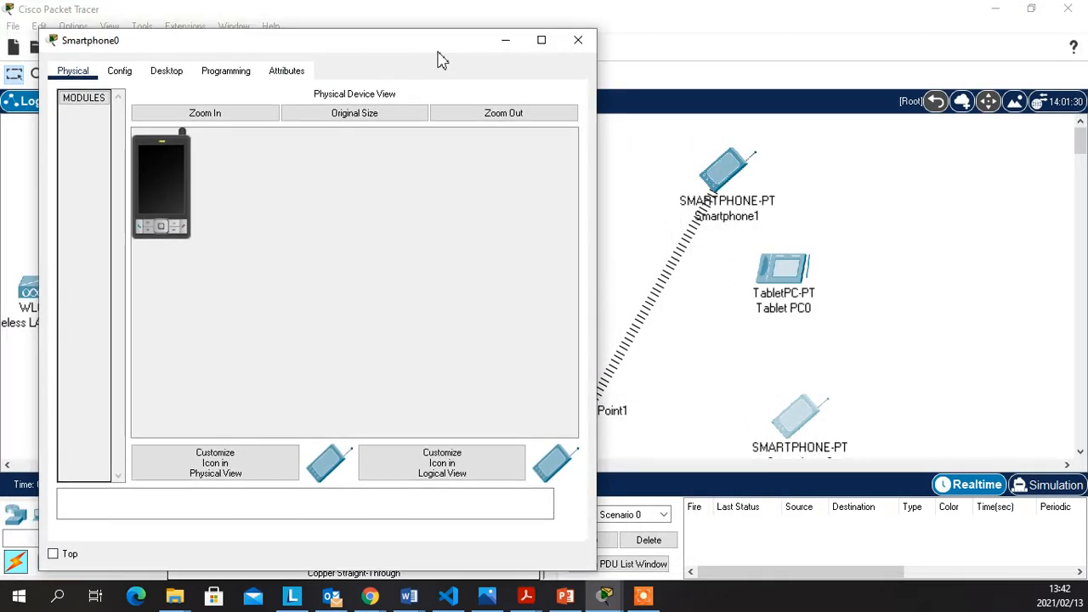
pyautogui.click(159, 75)
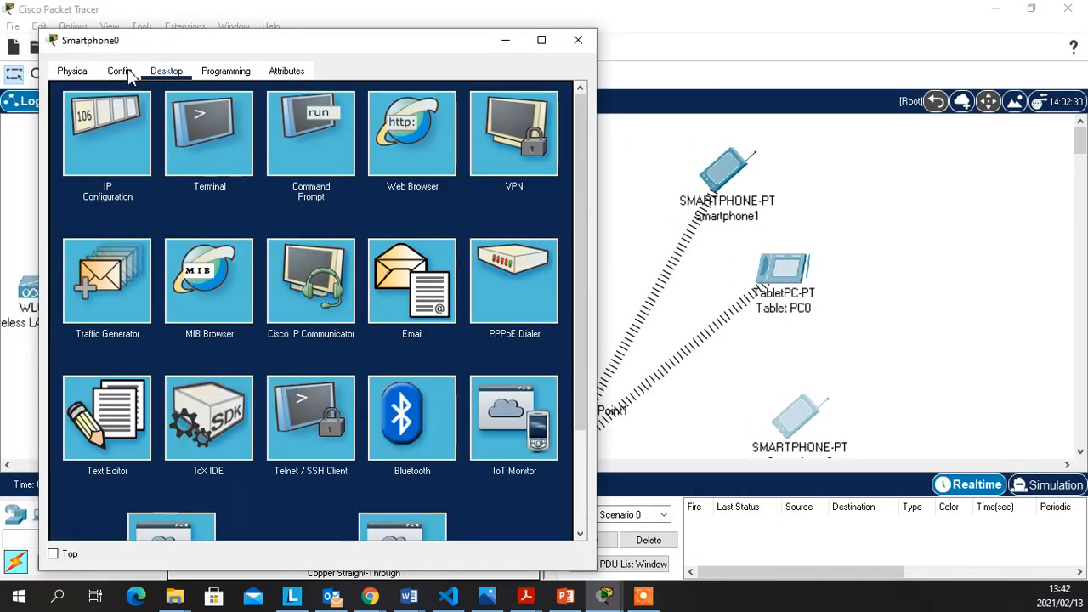
pyautogui.click(120, 72)
pyautogui.click(119, 161)
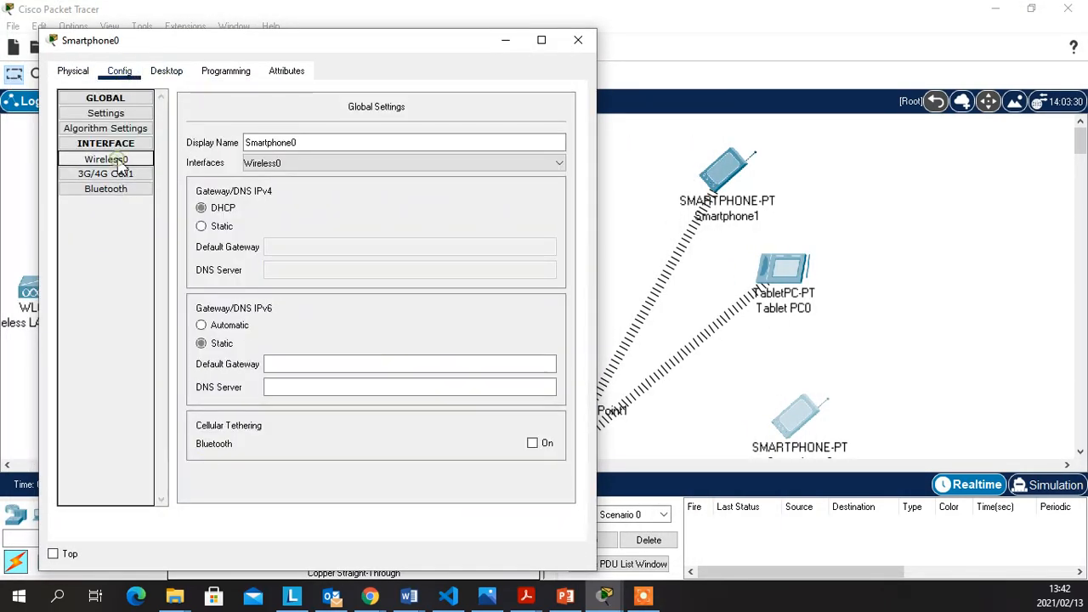
# Set Smartphone0's SSID to Net1 with WPA2-PSK and the pass phrase, receiving DHCP address 10.0.0.8
pyautogui.click(448, 175)
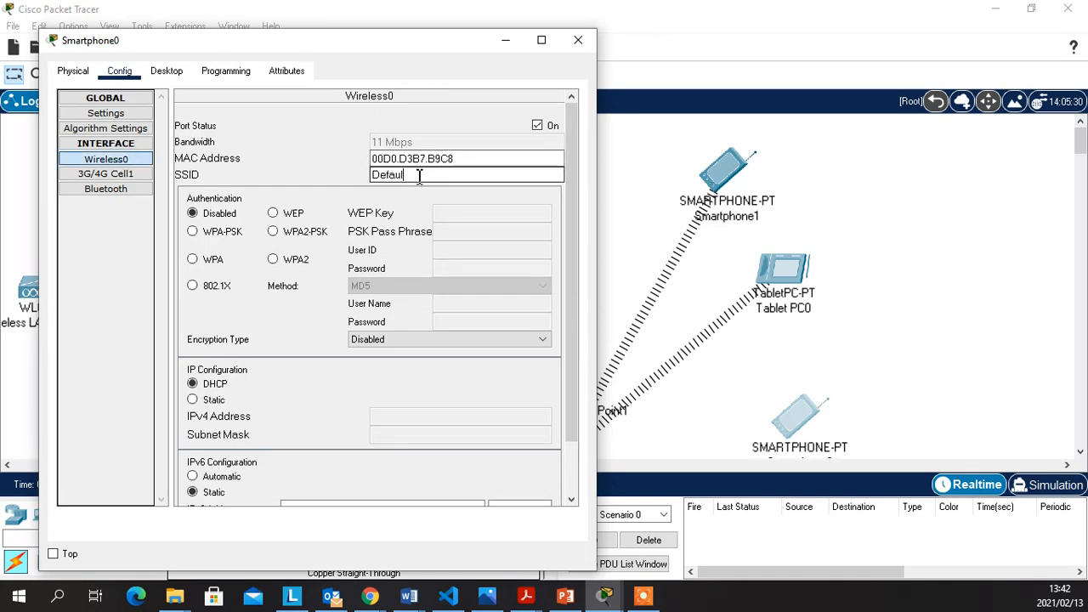
pyautogui.press('BackSpace')
pyautogui.press('BackSpace')
pyautogui.press('BackSpace')
pyautogui.press('BackSpace')
pyautogui.press('BackSpace')
pyautogui.press('BackSpace')
pyautogui.press('BackSpace')
pyautogui.write('C')
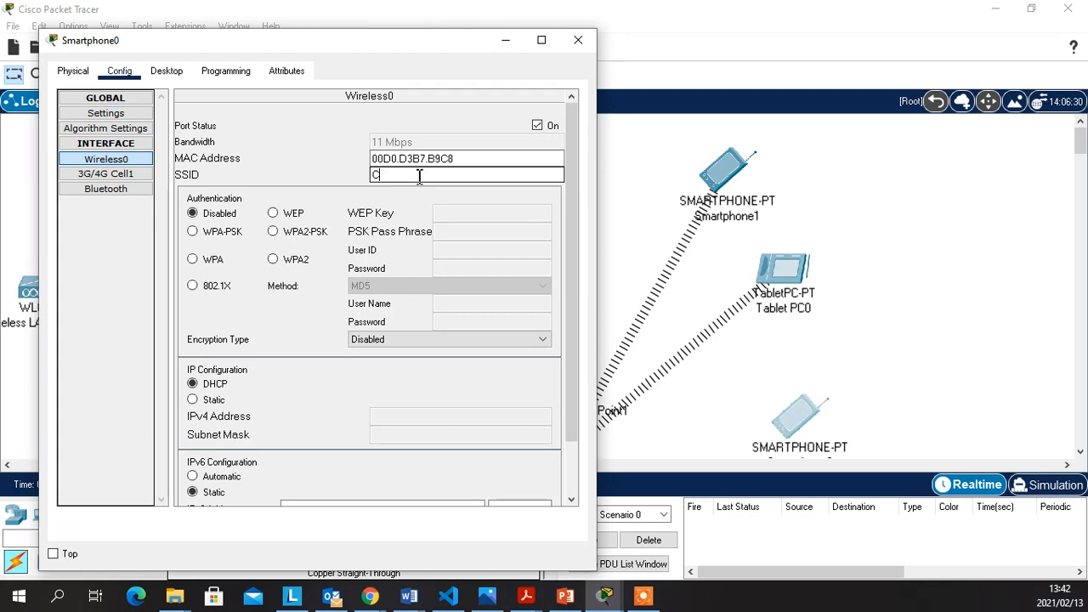
pyautogui.press('BackSpace')
pyautogui.write('Net1')
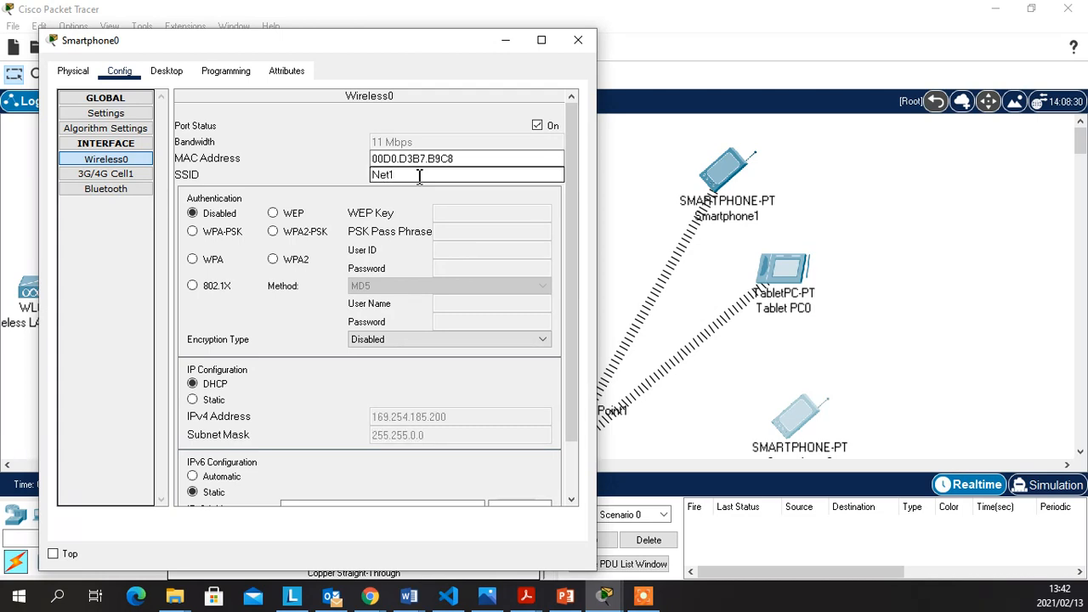
pyautogui.press('Tab')
pyautogui.click(301, 236)
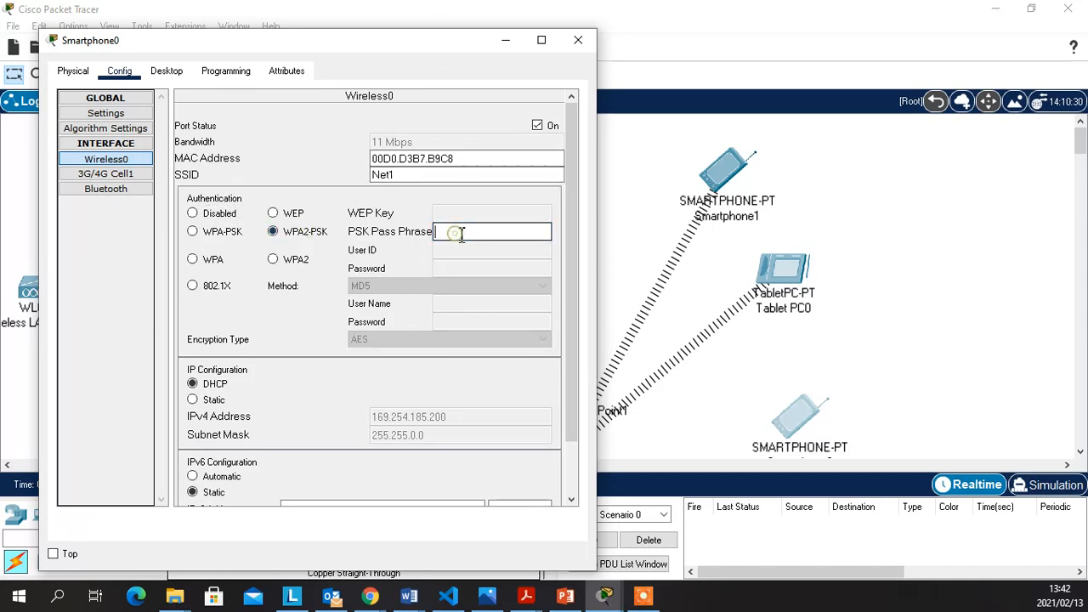
pyautogui.write('East2West')
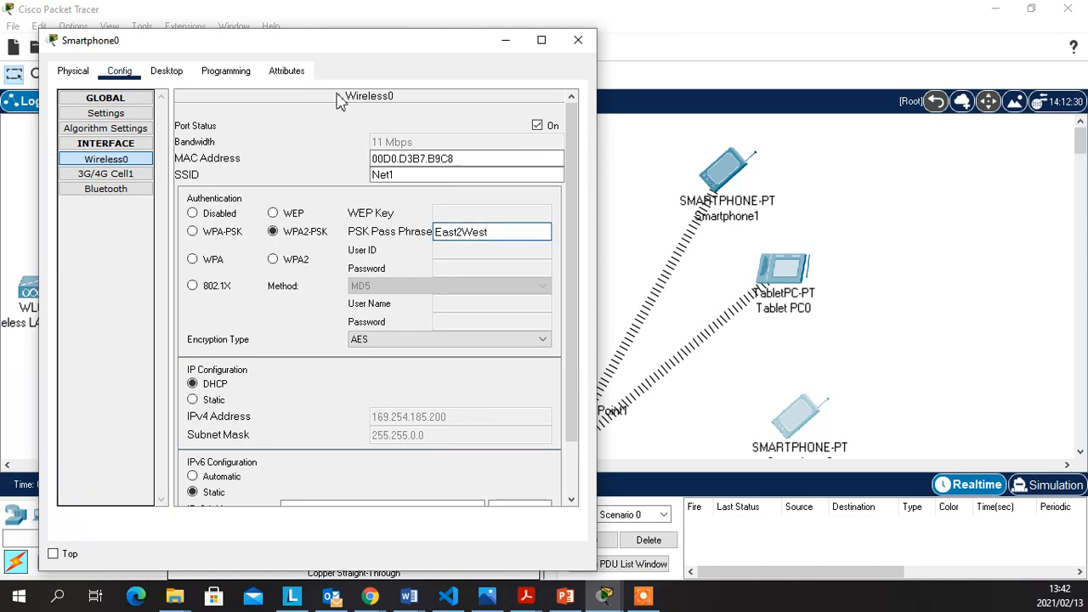
pyautogui.click(491, 385)
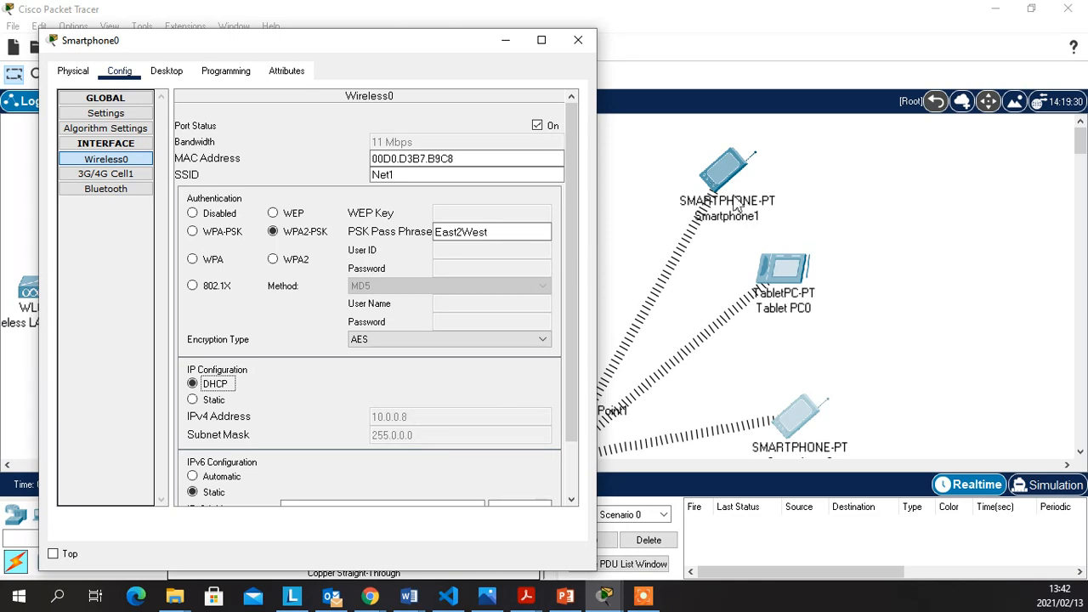
# Close Smartphone0's window and nudge Light Weight Access Point1 slightly up and to the left
pyautogui.click(505, 41)
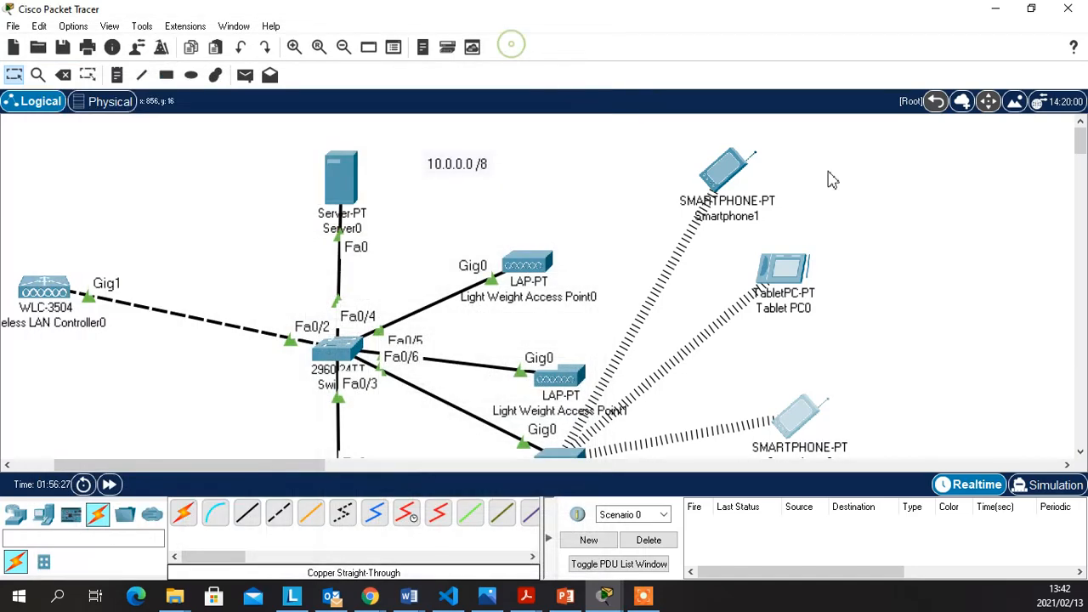
pyautogui.moveTo(584, 384); pyautogui.dragTo(570, 349)
pyautogui.click(954, 250)
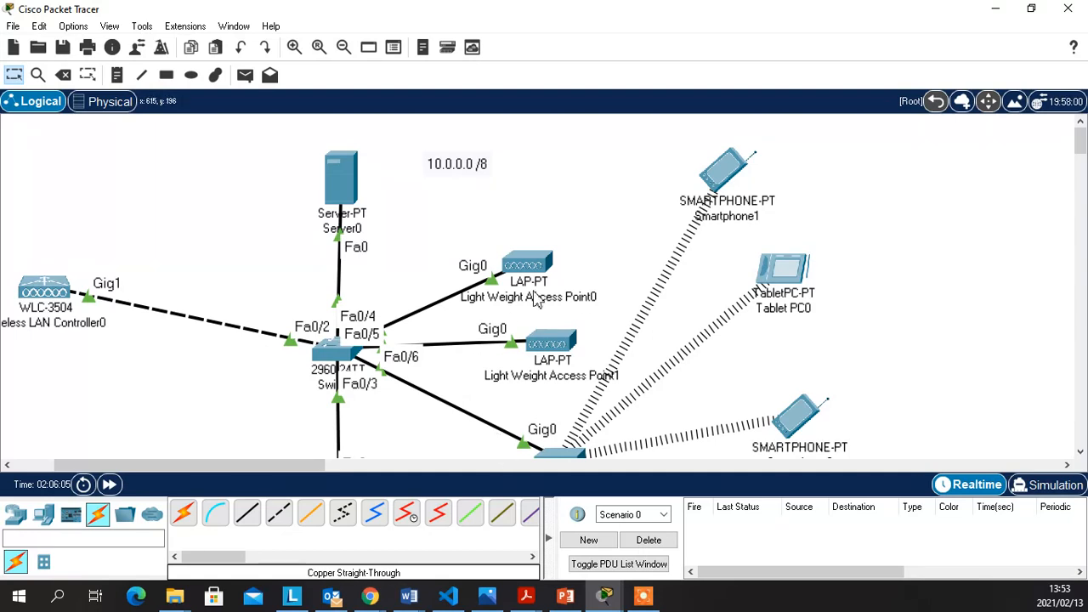
# Scroll down to the access points and switch the workspace to the Delete tool
pyautogui.scroll(-2, 547, 284)
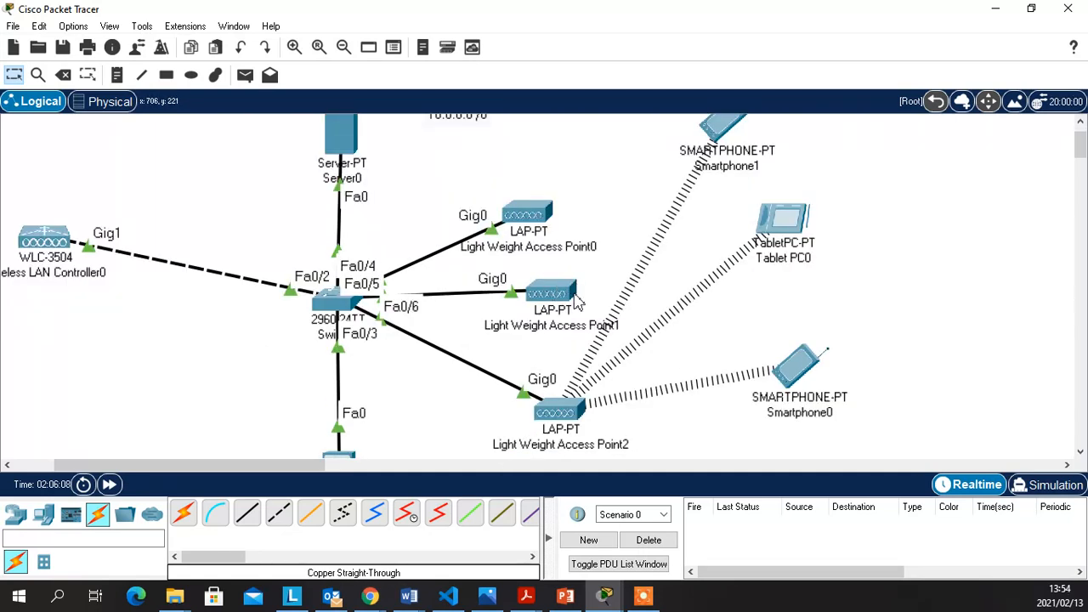
pyautogui.moveTo(576, 297)
pyautogui.click(967, 238)
pyautogui.click(65, 75)
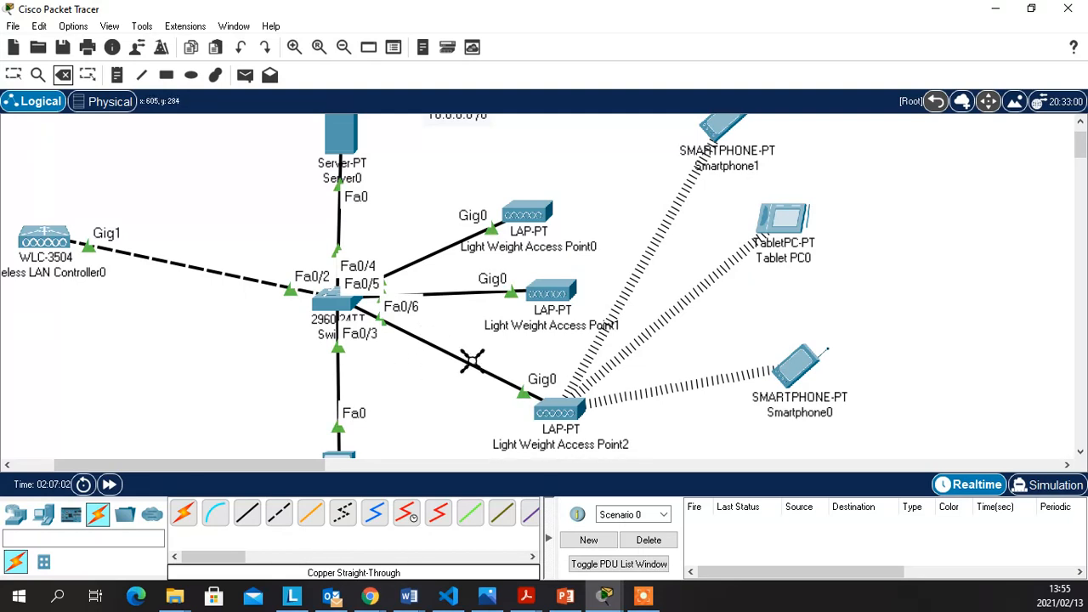
# Delete the cable between Switch0 Fa0/6 and Light Weight Access Point2 Gig0
pyautogui.click(455, 356)
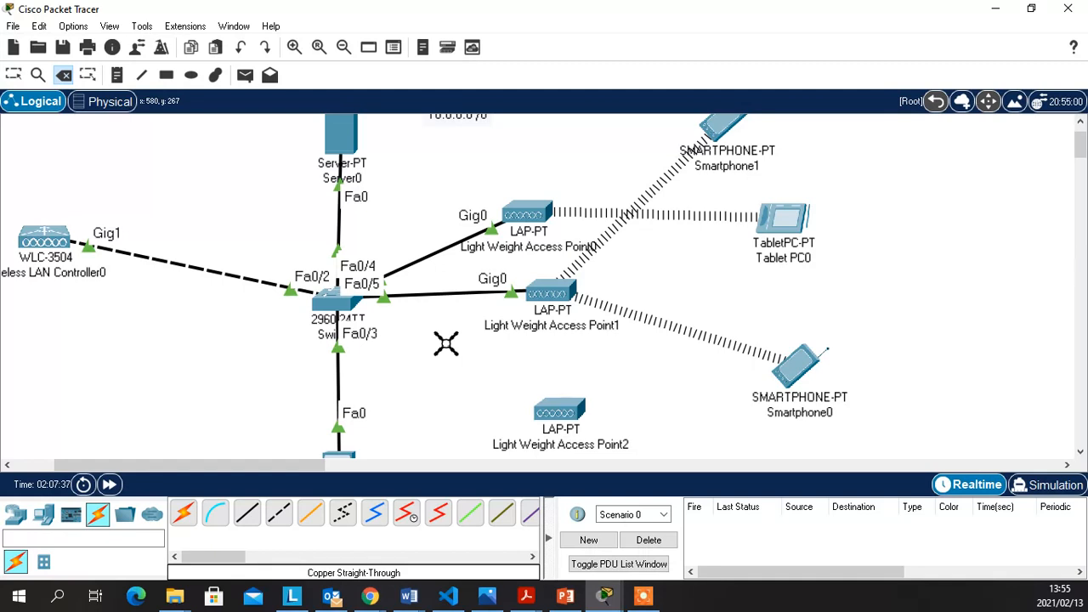
pyautogui.click(1053, 487)
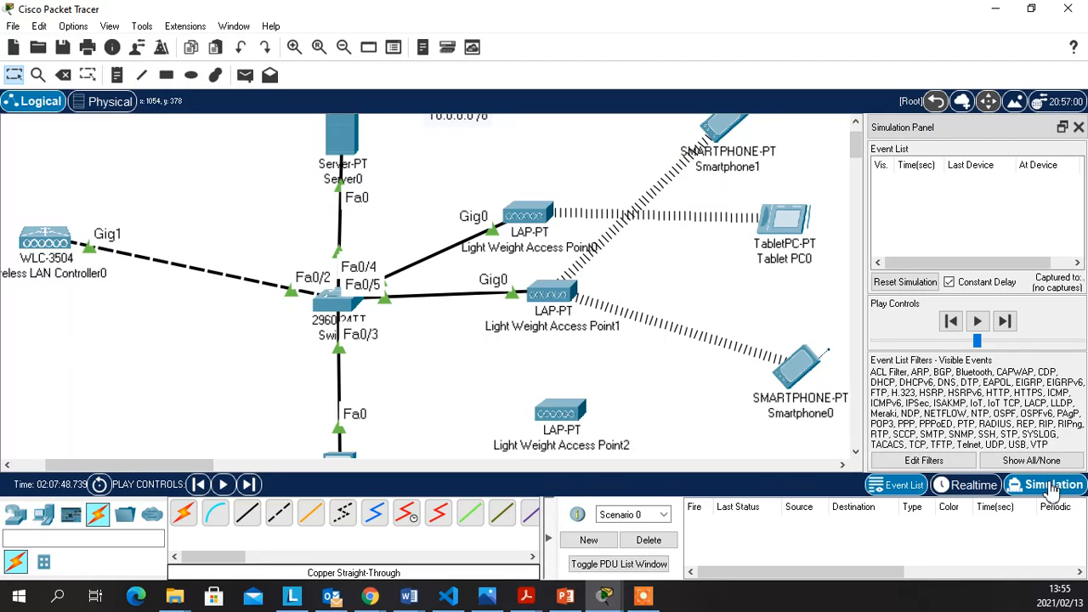
pyautogui.click(978, 321)
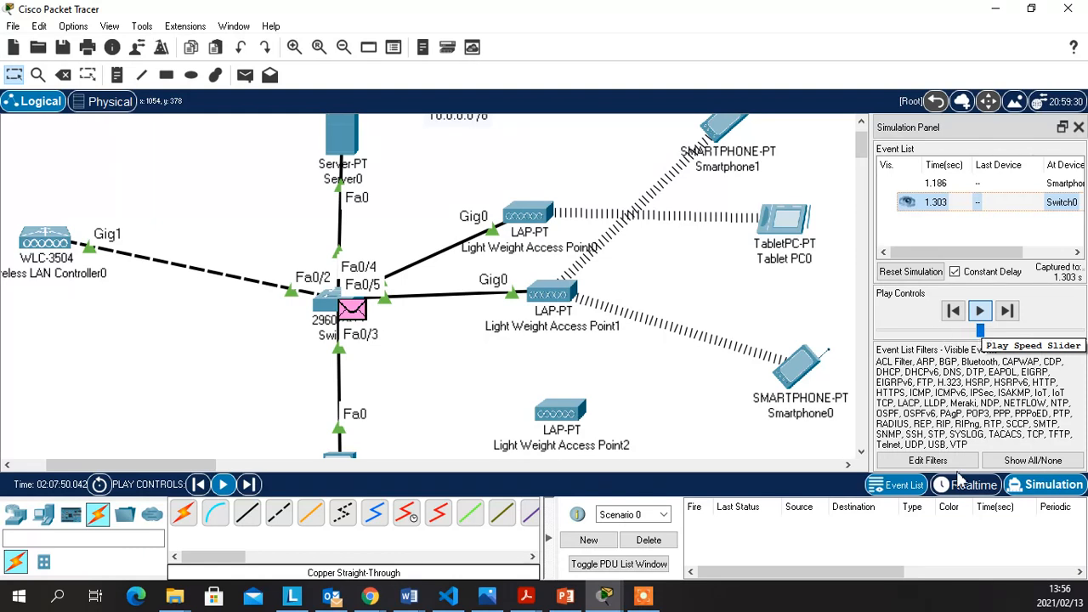
pyautogui.click(981, 312)
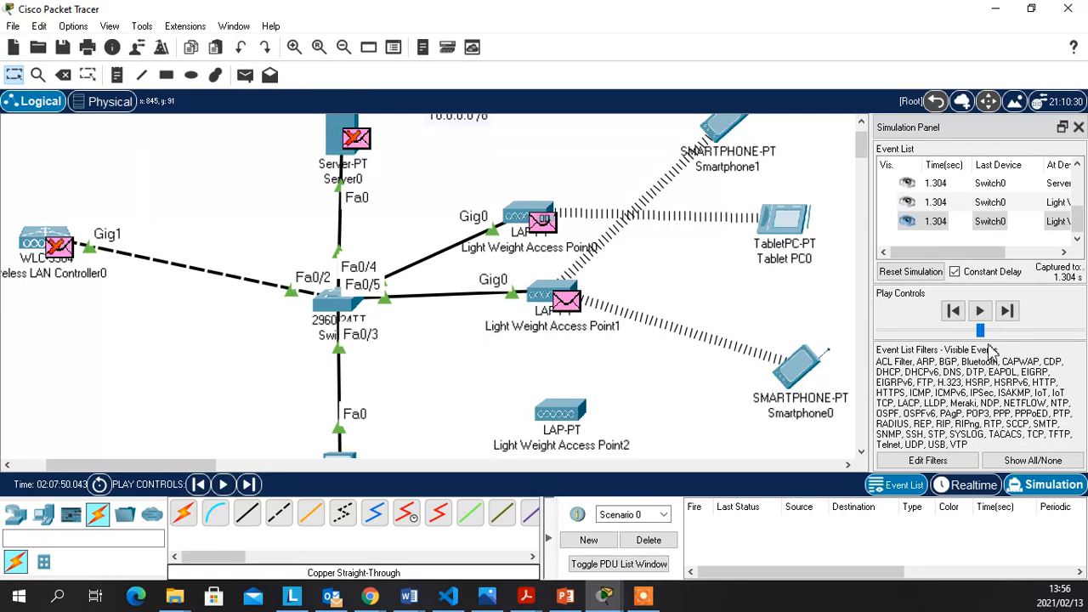
pyautogui.click(1064, 223)
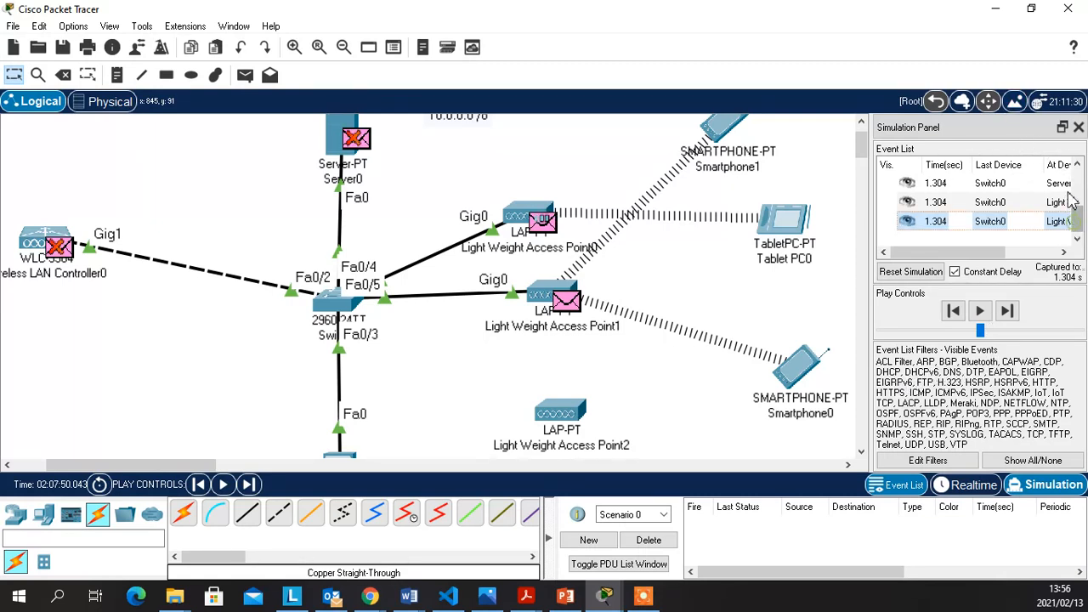
pyautogui.scroll(2, 1073, 201)
pyautogui.click(1062, 252)
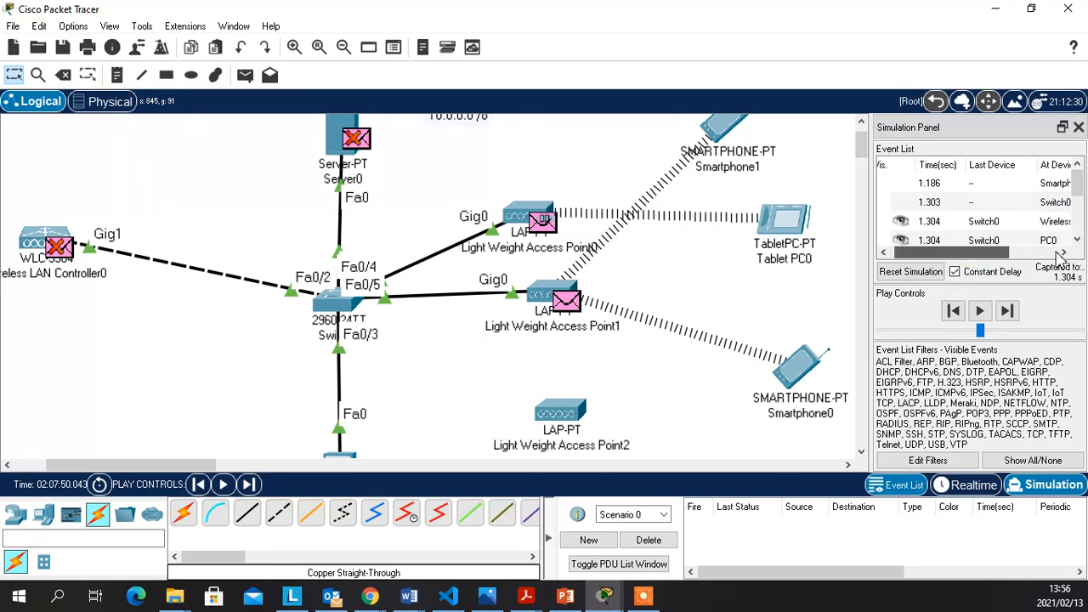
pyautogui.click(1062, 253)
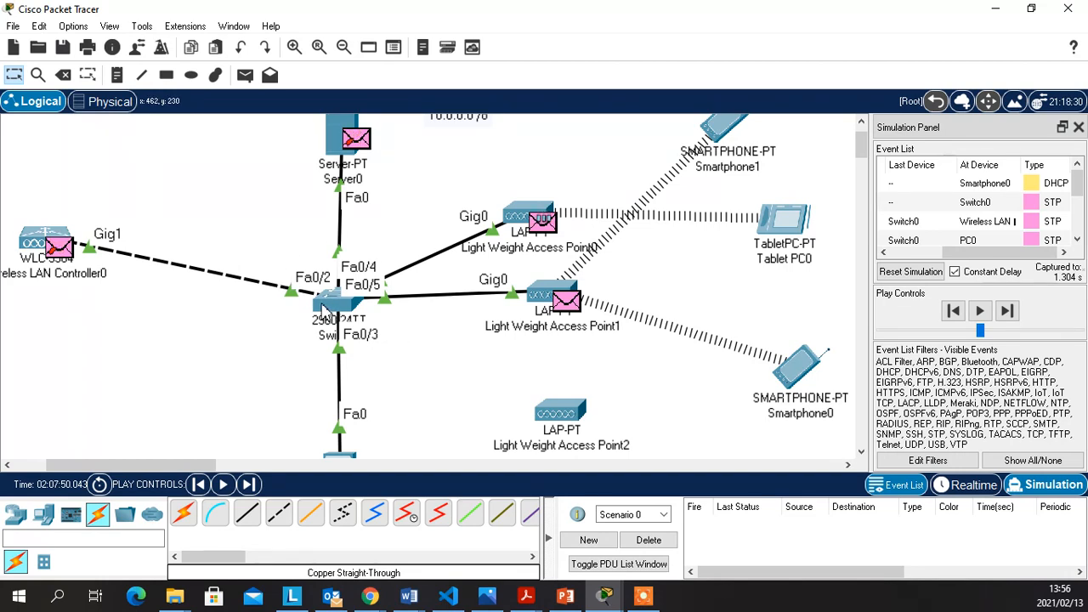
pyautogui.moveTo(324, 312)
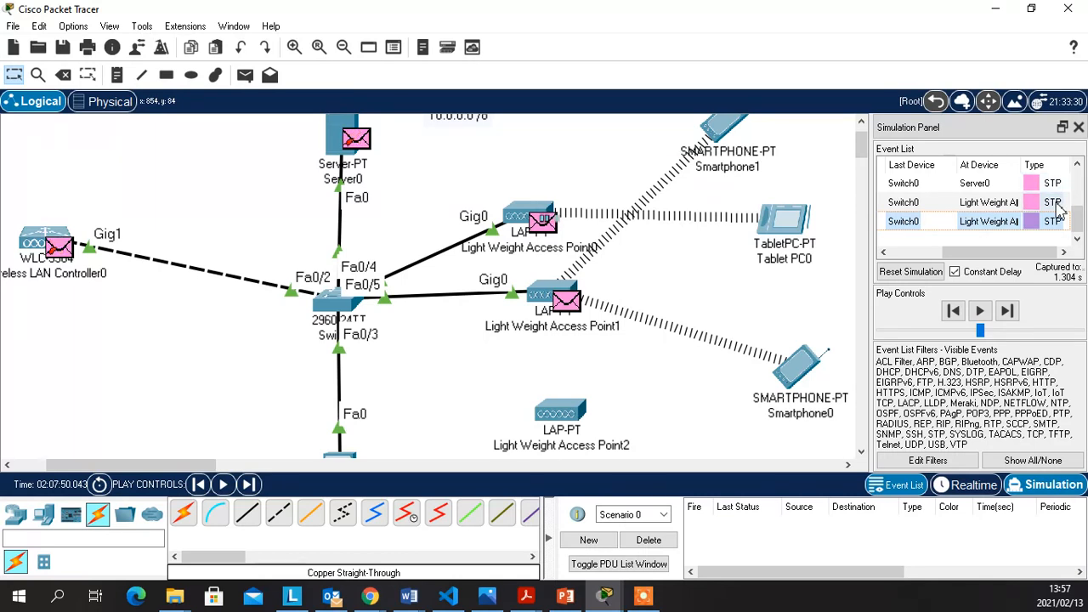
pyautogui.scroll(5, 1054, 200)
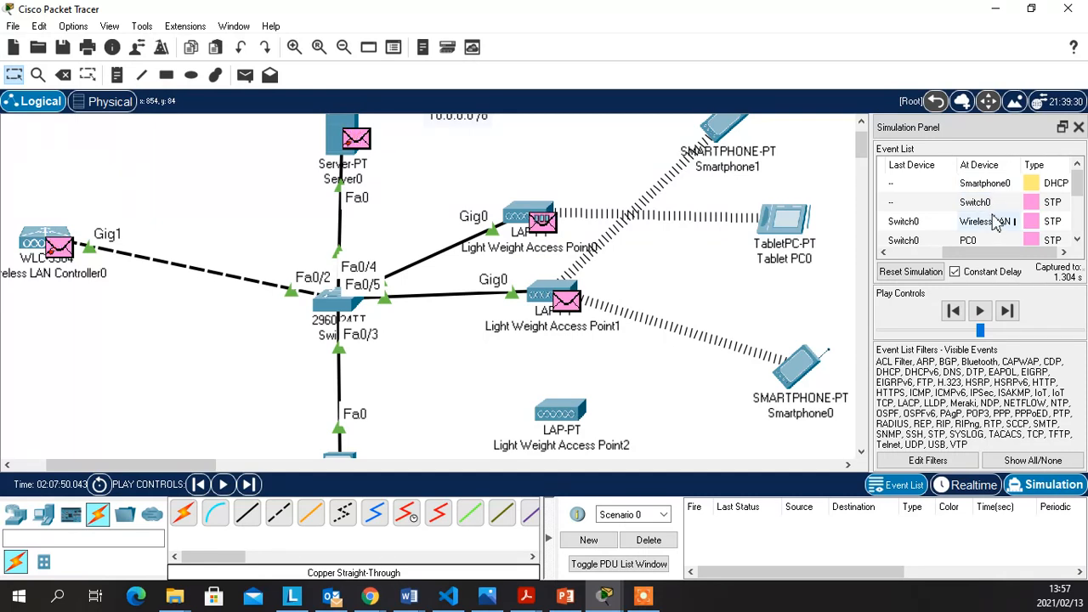
pyautogui.scroll(-5, 999, 217)
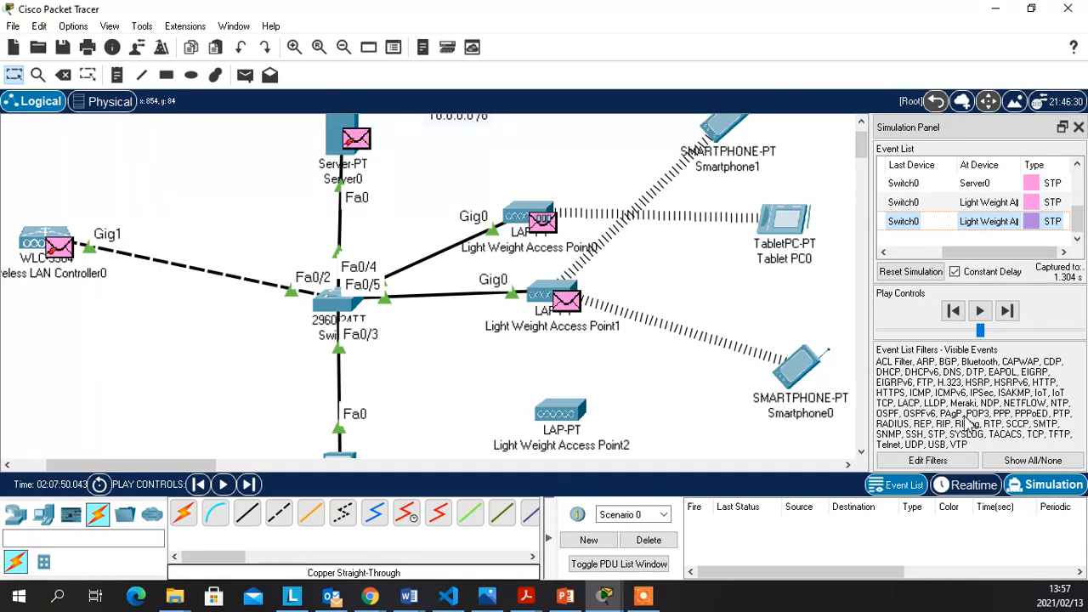
pyautogui.click(979, 311)
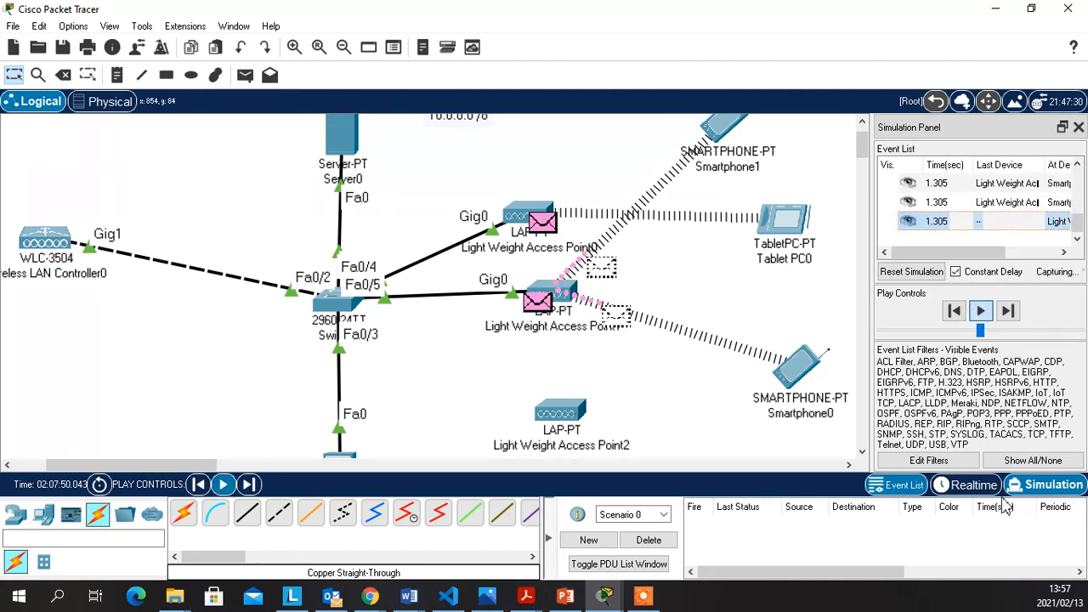
pyautogui.click(967, 491)
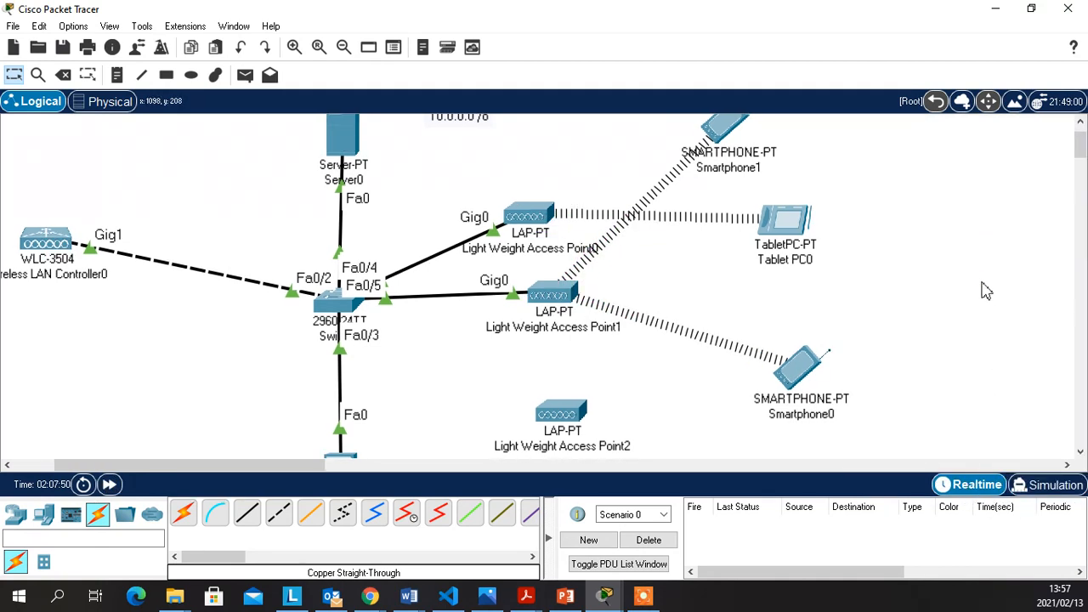
# Recable Switch0 to Light Weight Access Point2 using an automatic connection-type cable
pyautogui.scroll(1, 727, 311)
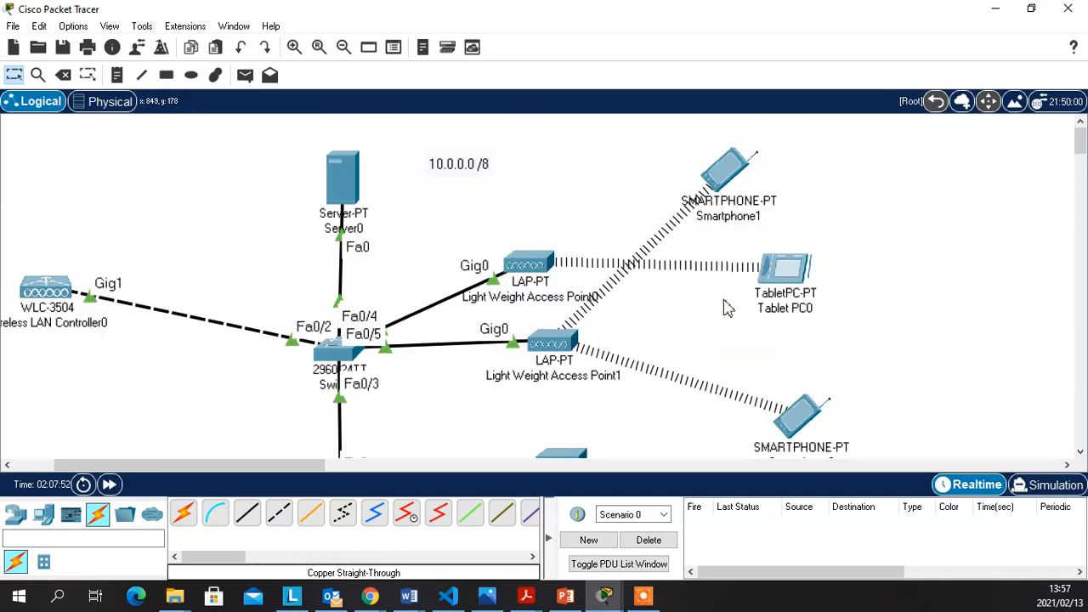
pyautogui.scroll(-2, 725, 308)
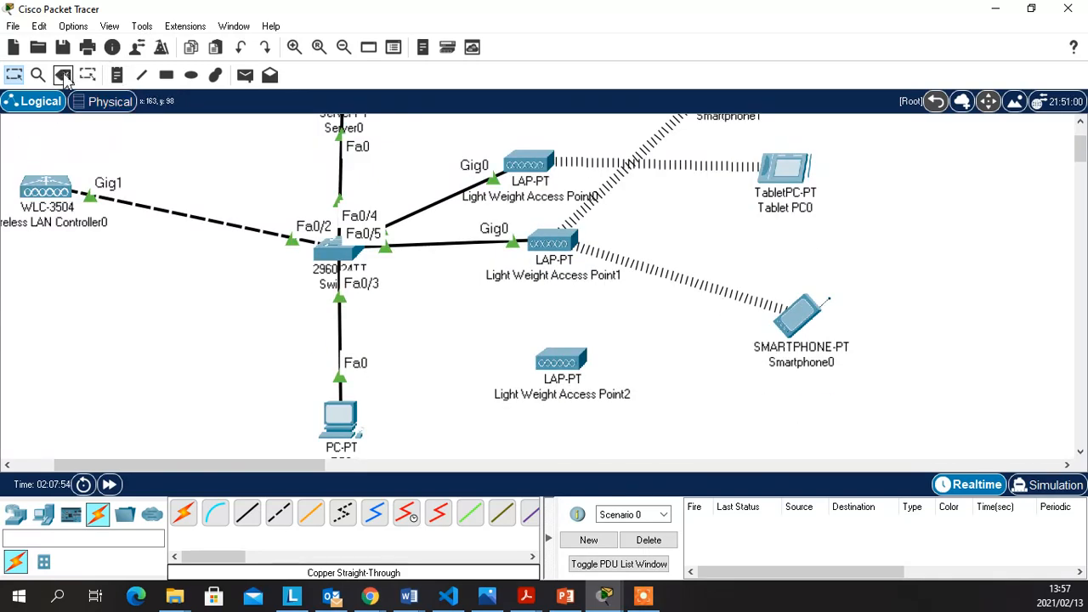
pyautogui.click(184, 514)
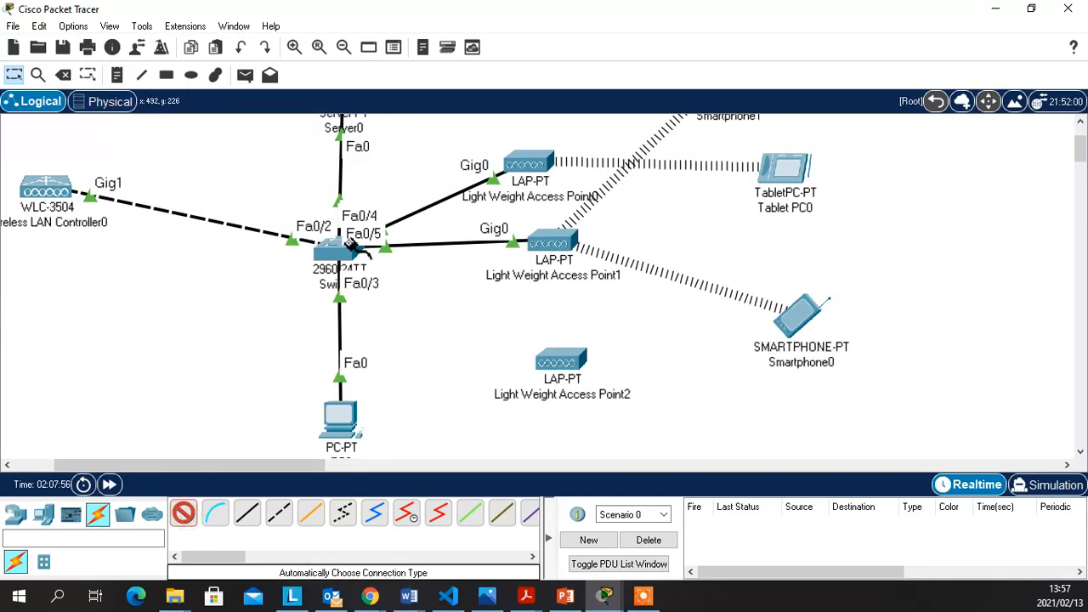
pyautogui.click(341, 253)
pyautogui.click(558, 364)
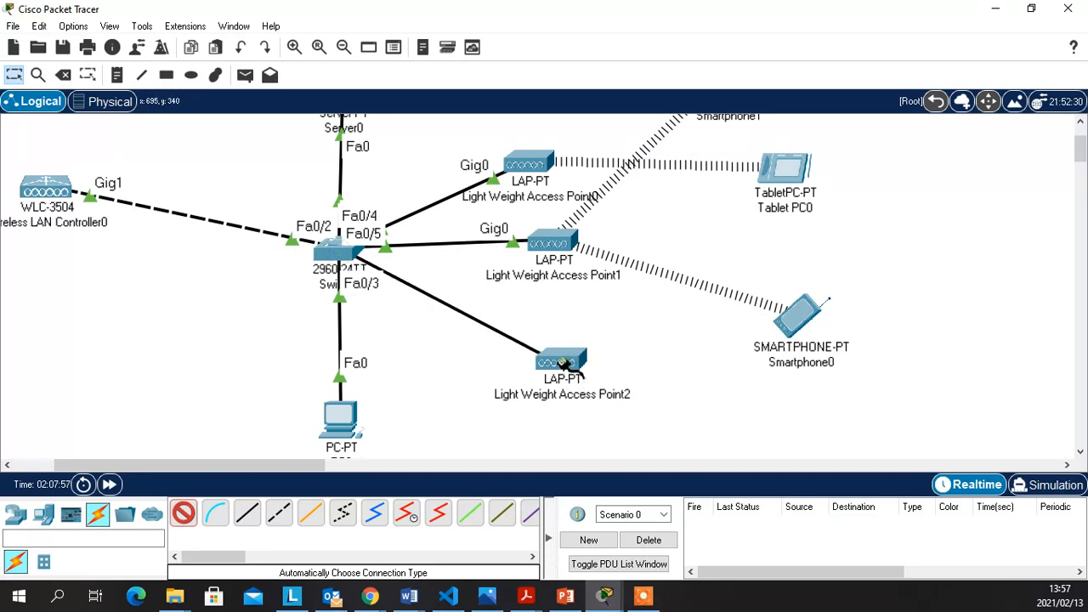